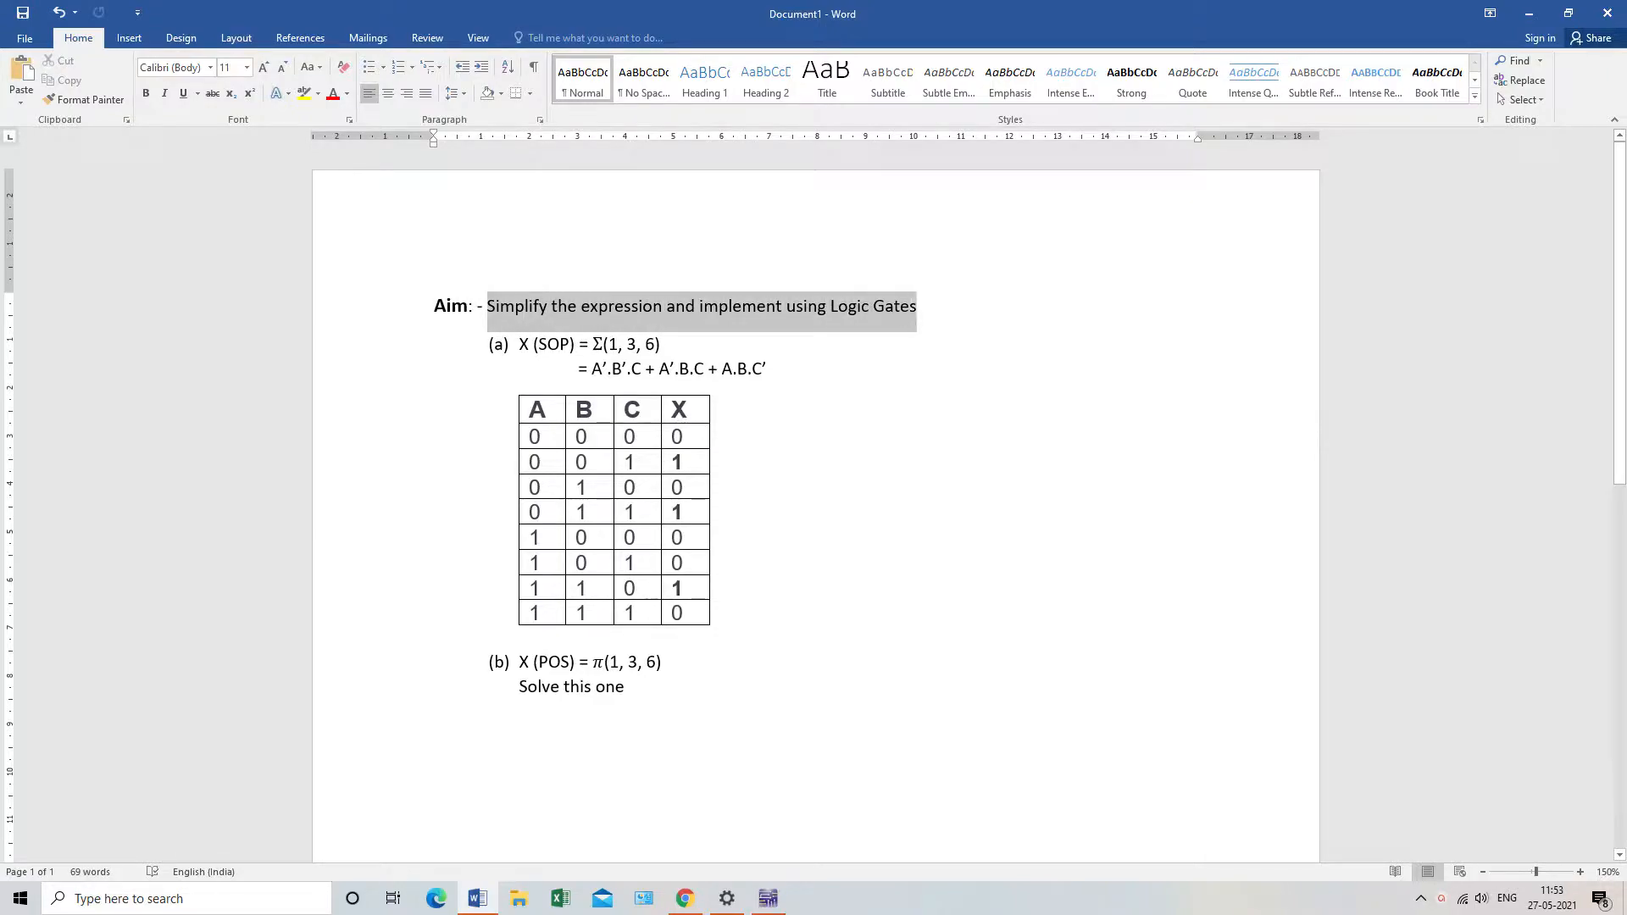
Step: Read the aim and compare the SOP expression and truth table in part (a) with the POS expression in part (b)
left_click(662, 345)
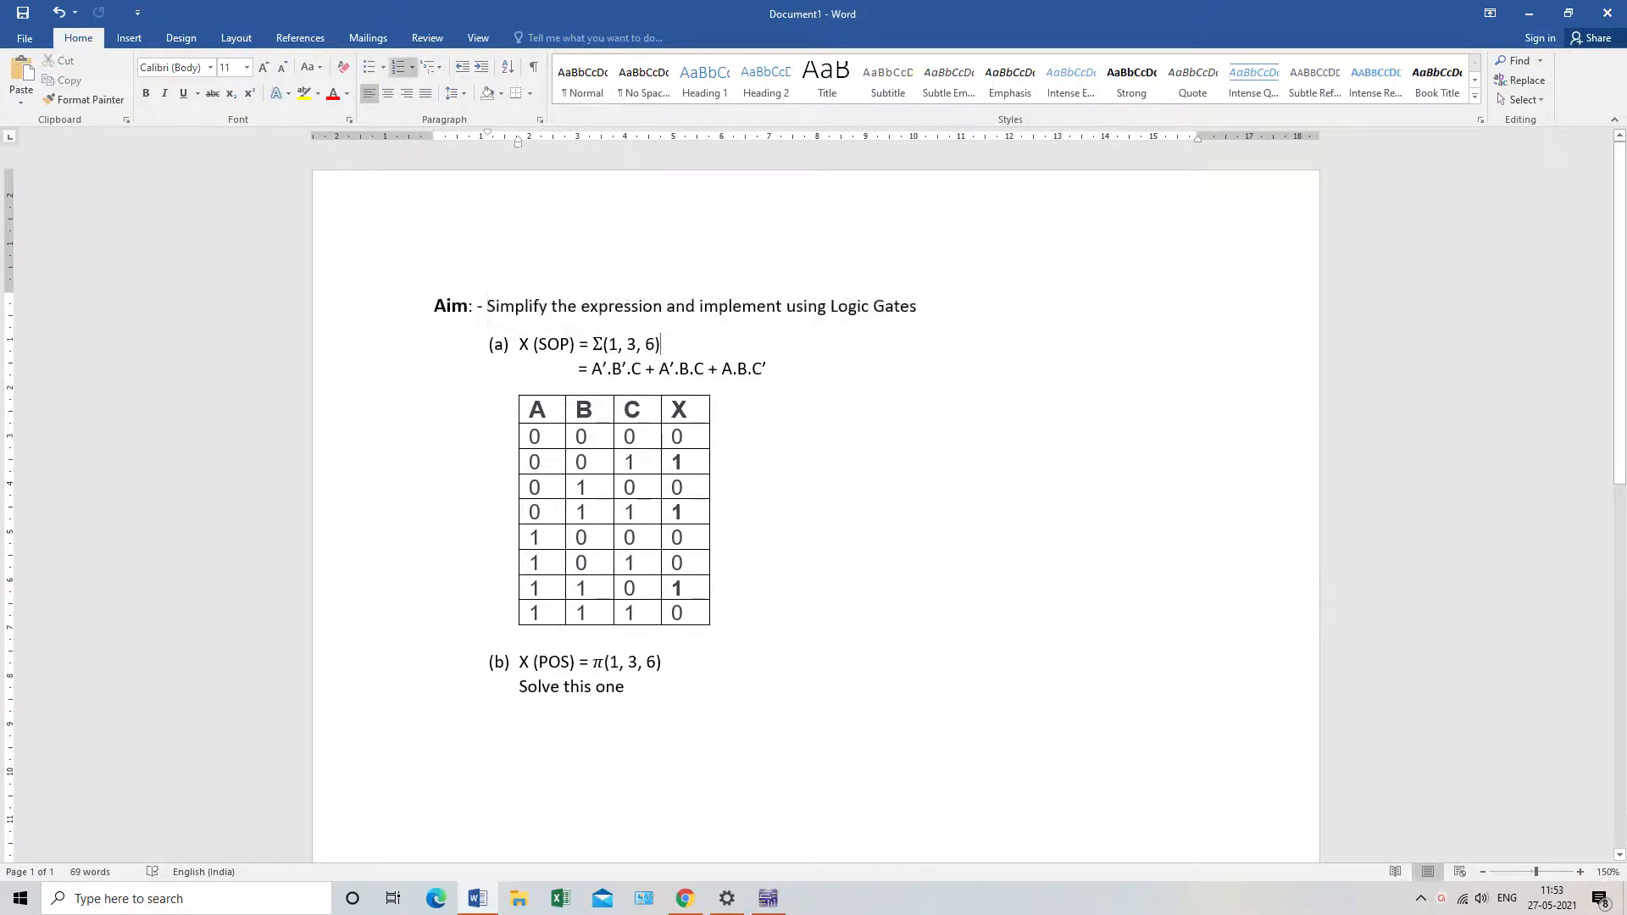
left_click_drag(520, 344, 684, 614)
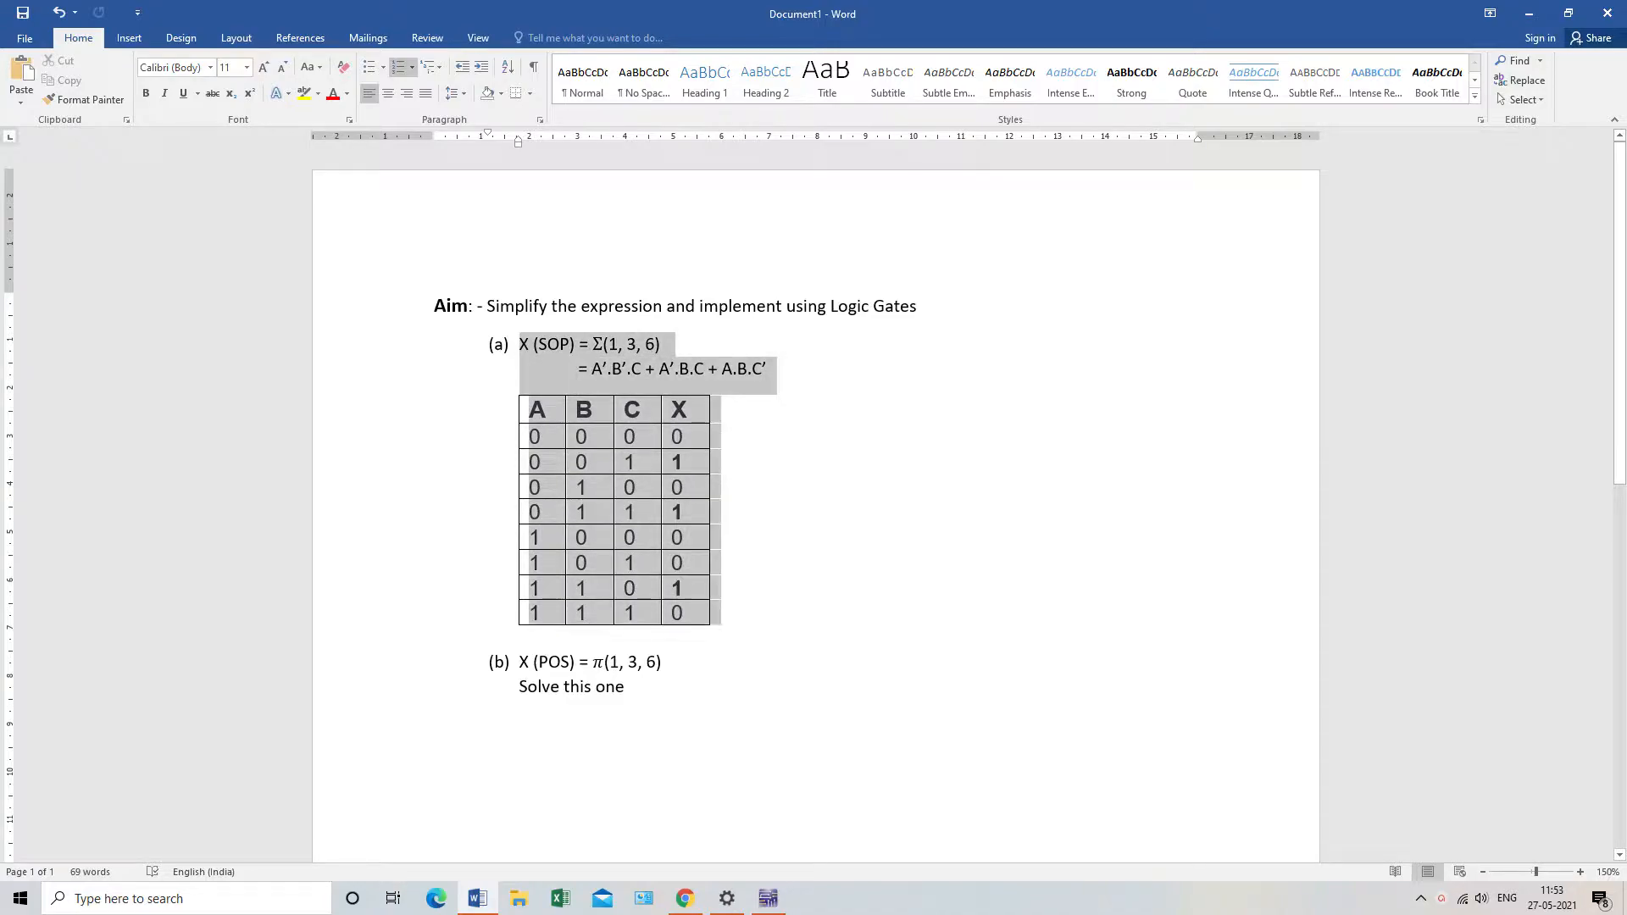
left_click(712, 462)
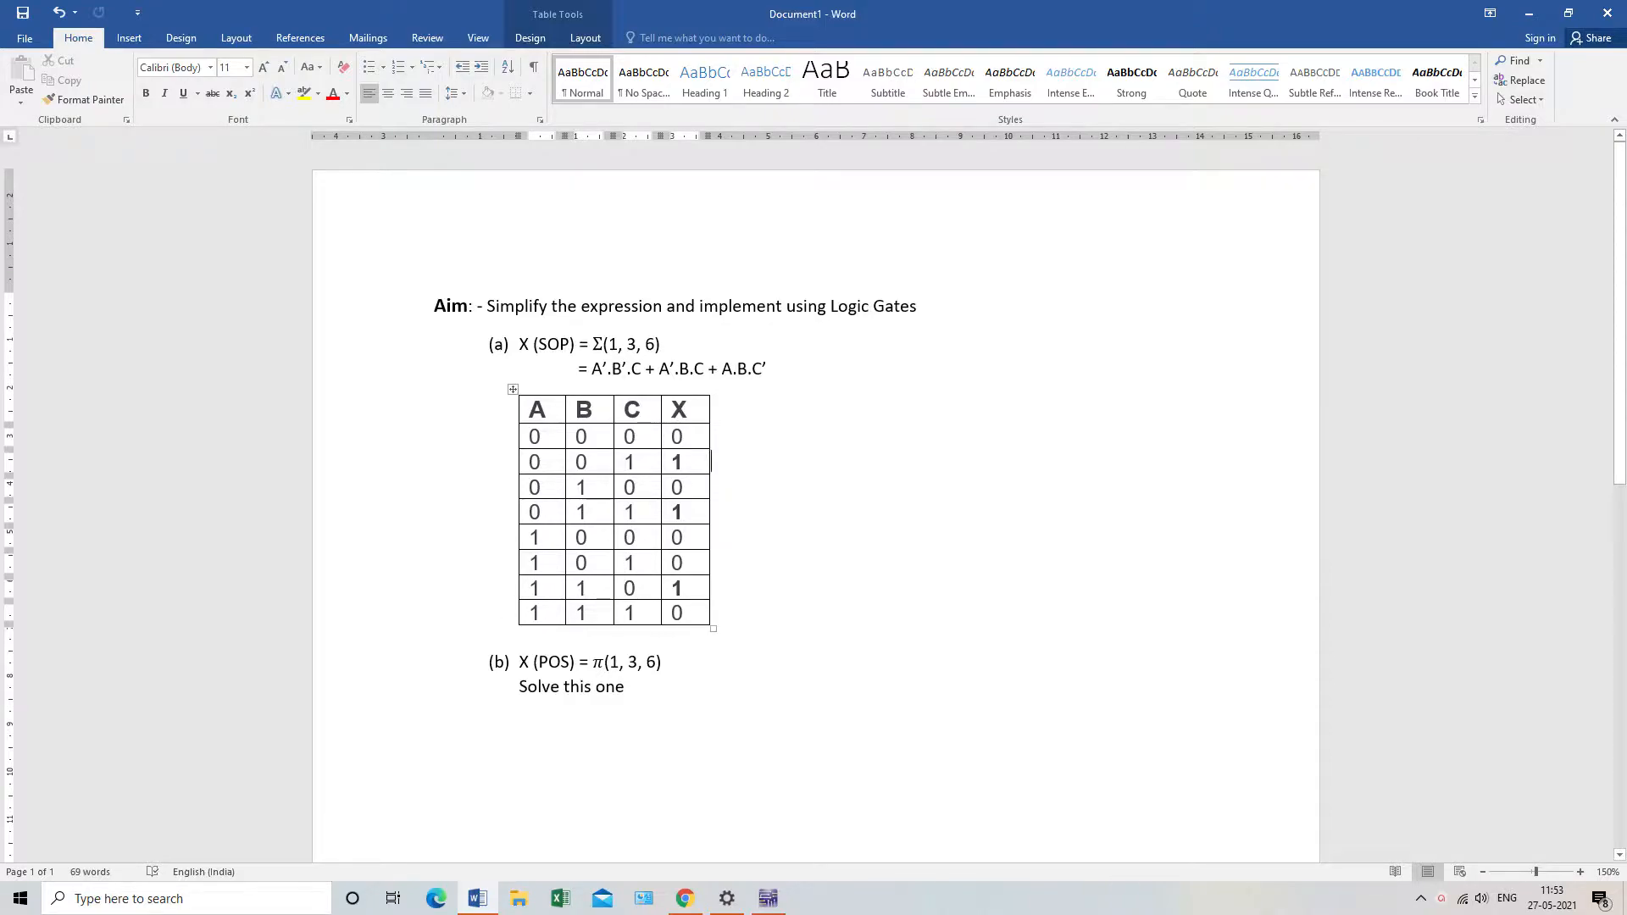
left_click_drag(533, 345, 772, 370)
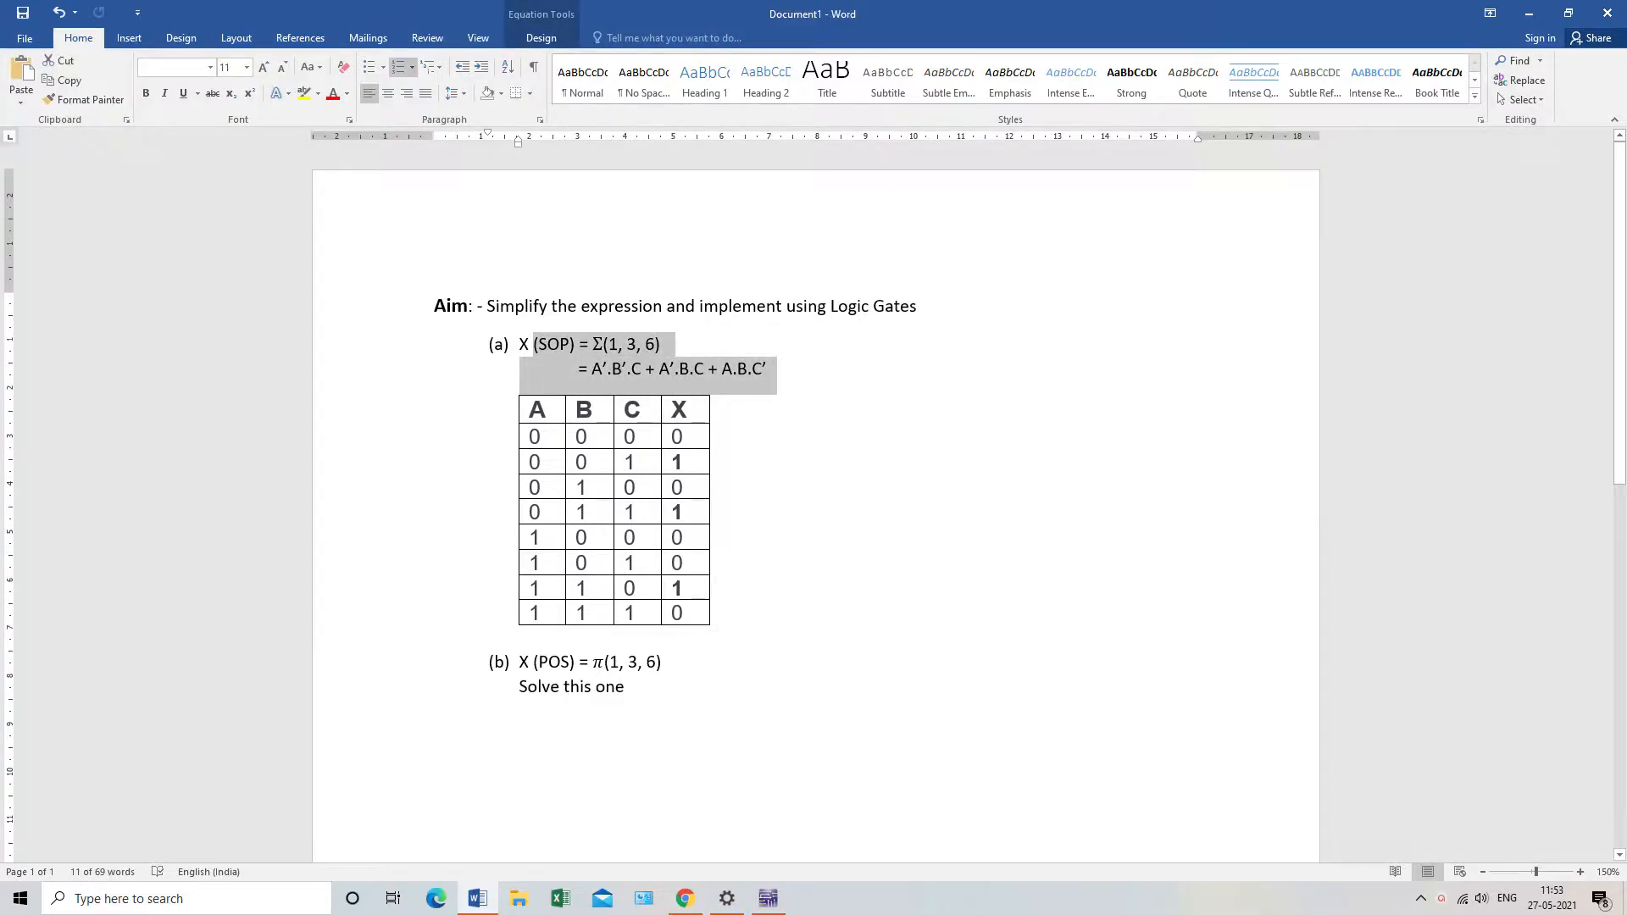
left_click_drag(520, 663, 669, 665)
left_click(628, 688)
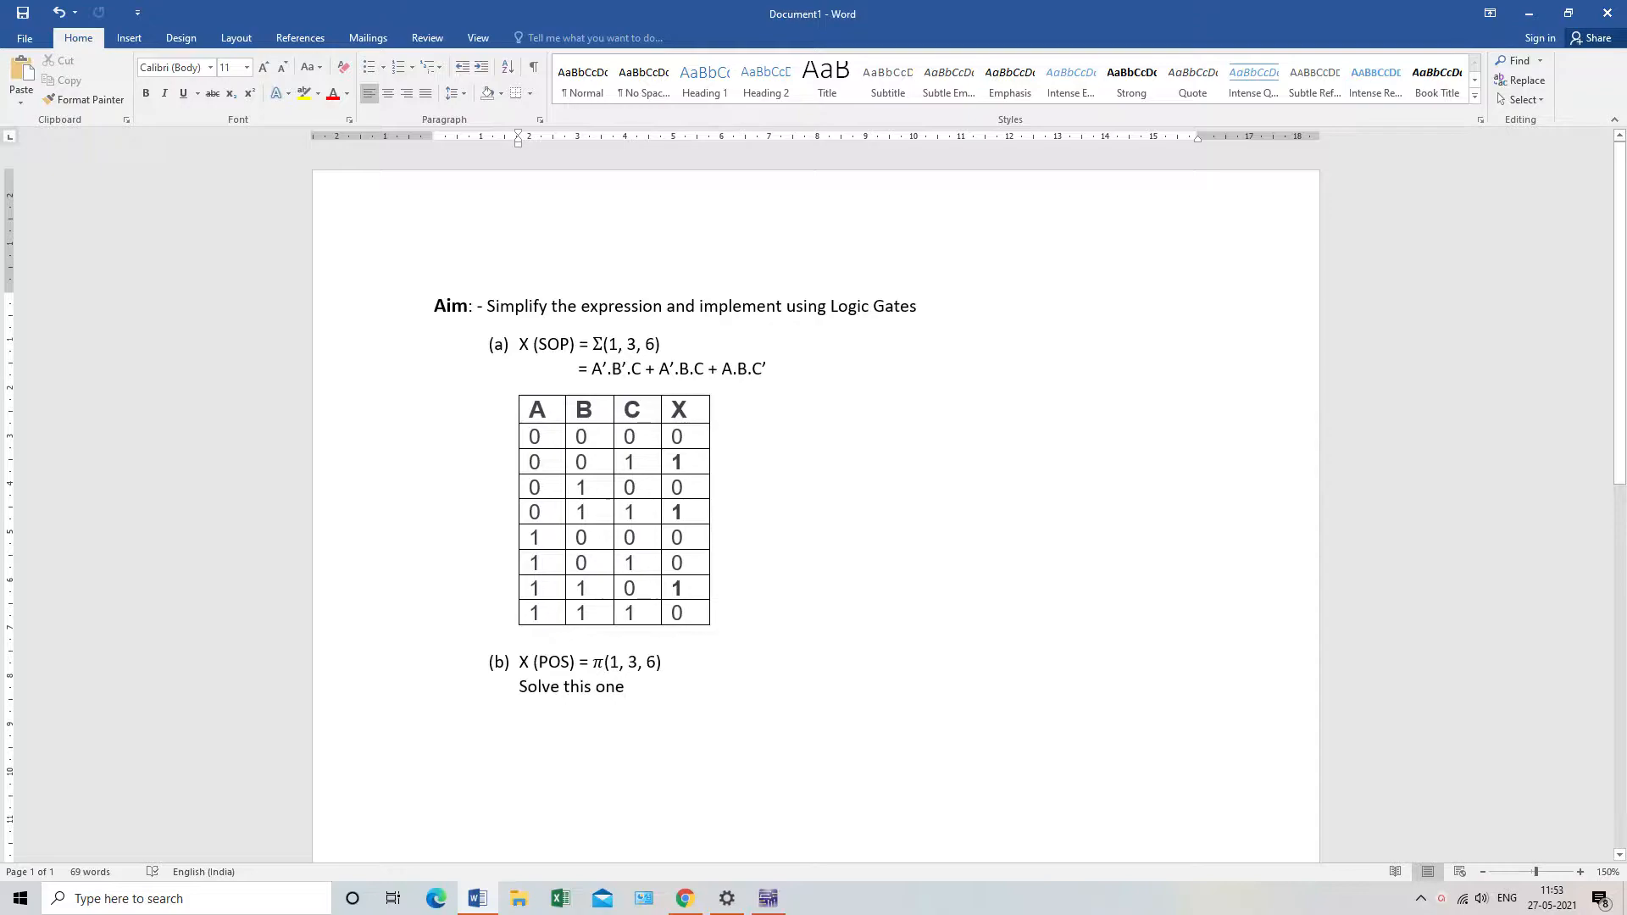
left_click_drag(520, 344, 714, 623)
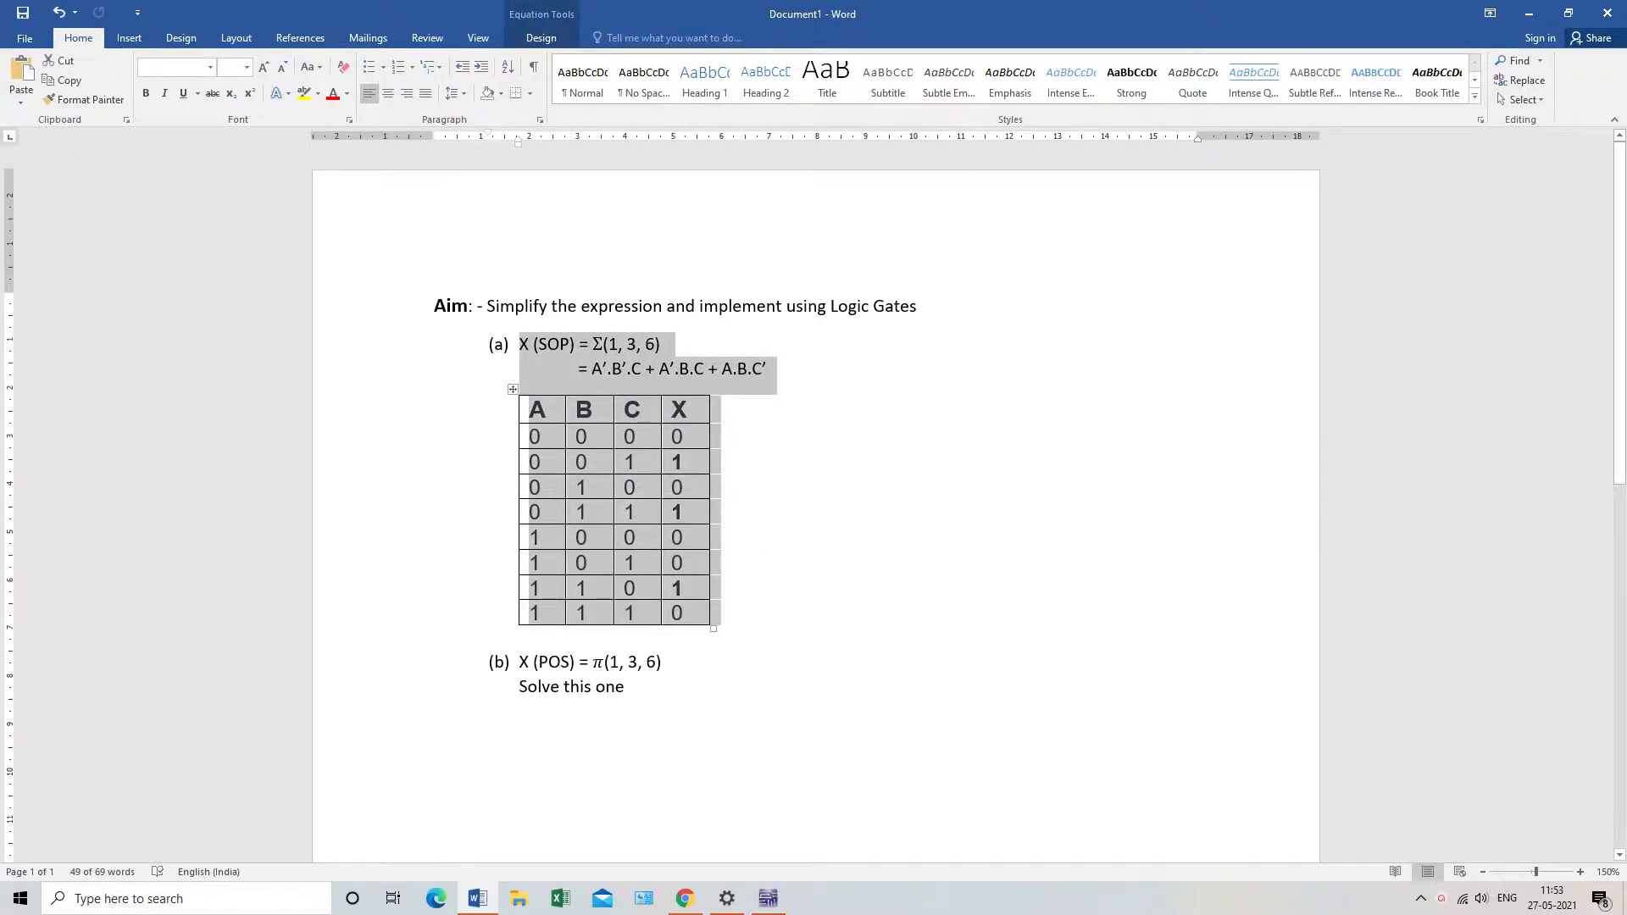
left_click(520, 344)
left_click_drag(520, 344, 657, 637)
left_click(663, 662)
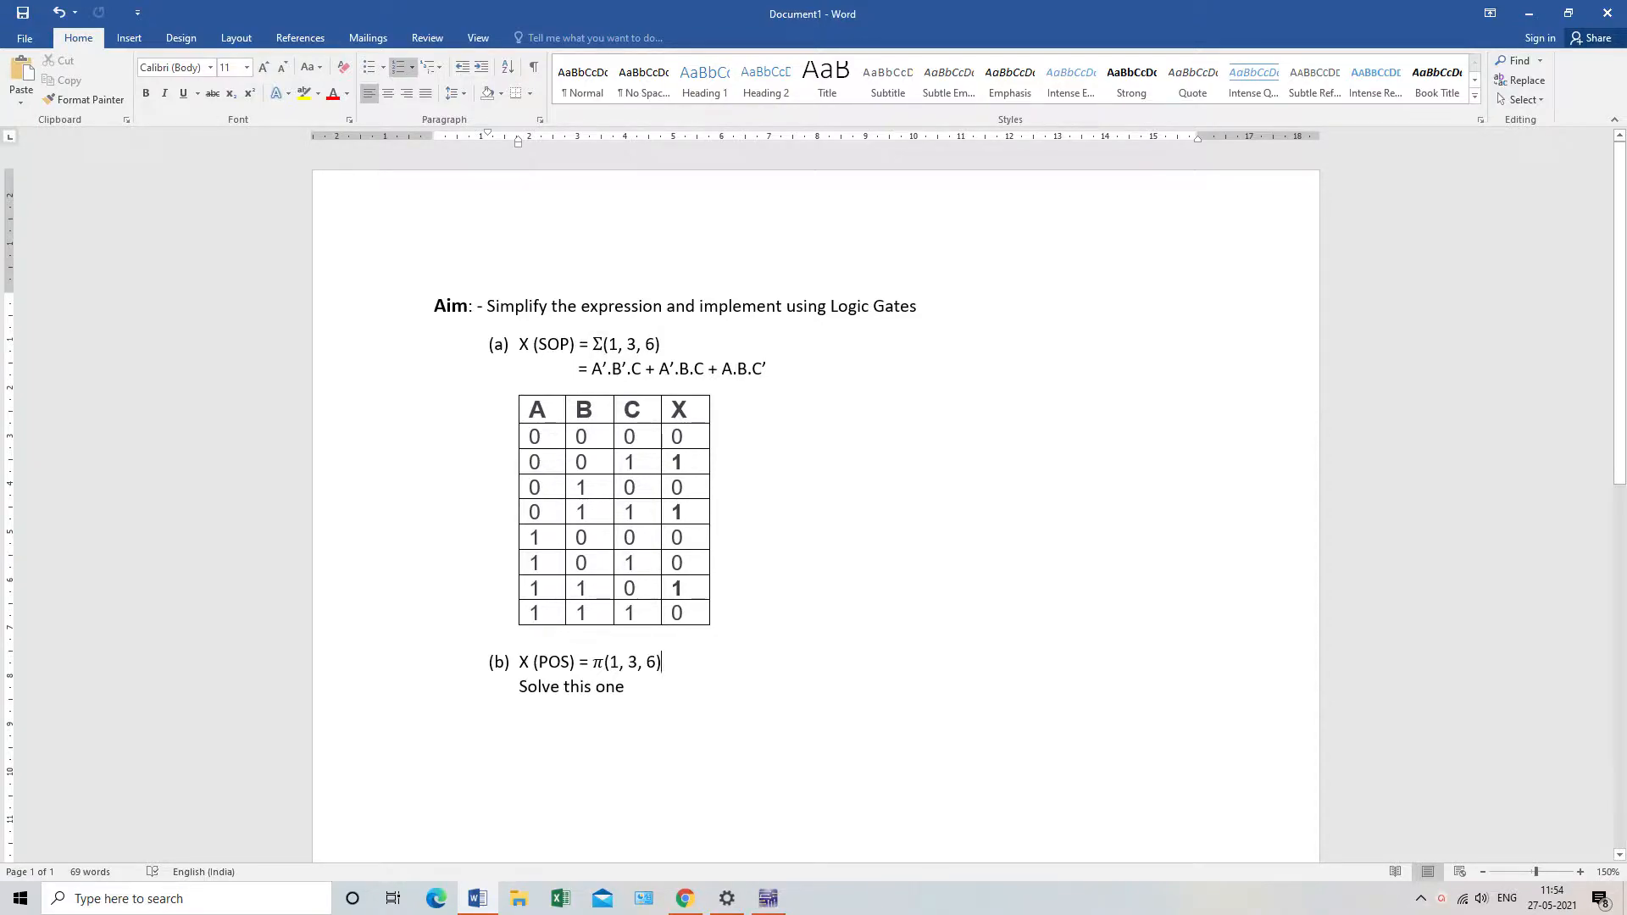
Step: Examine how the terms of Σ(1, 3, 6) relate to the truth table's X = 1 rows and the expanded SOP expression
left_click_drag(661, 345, 593, 345)
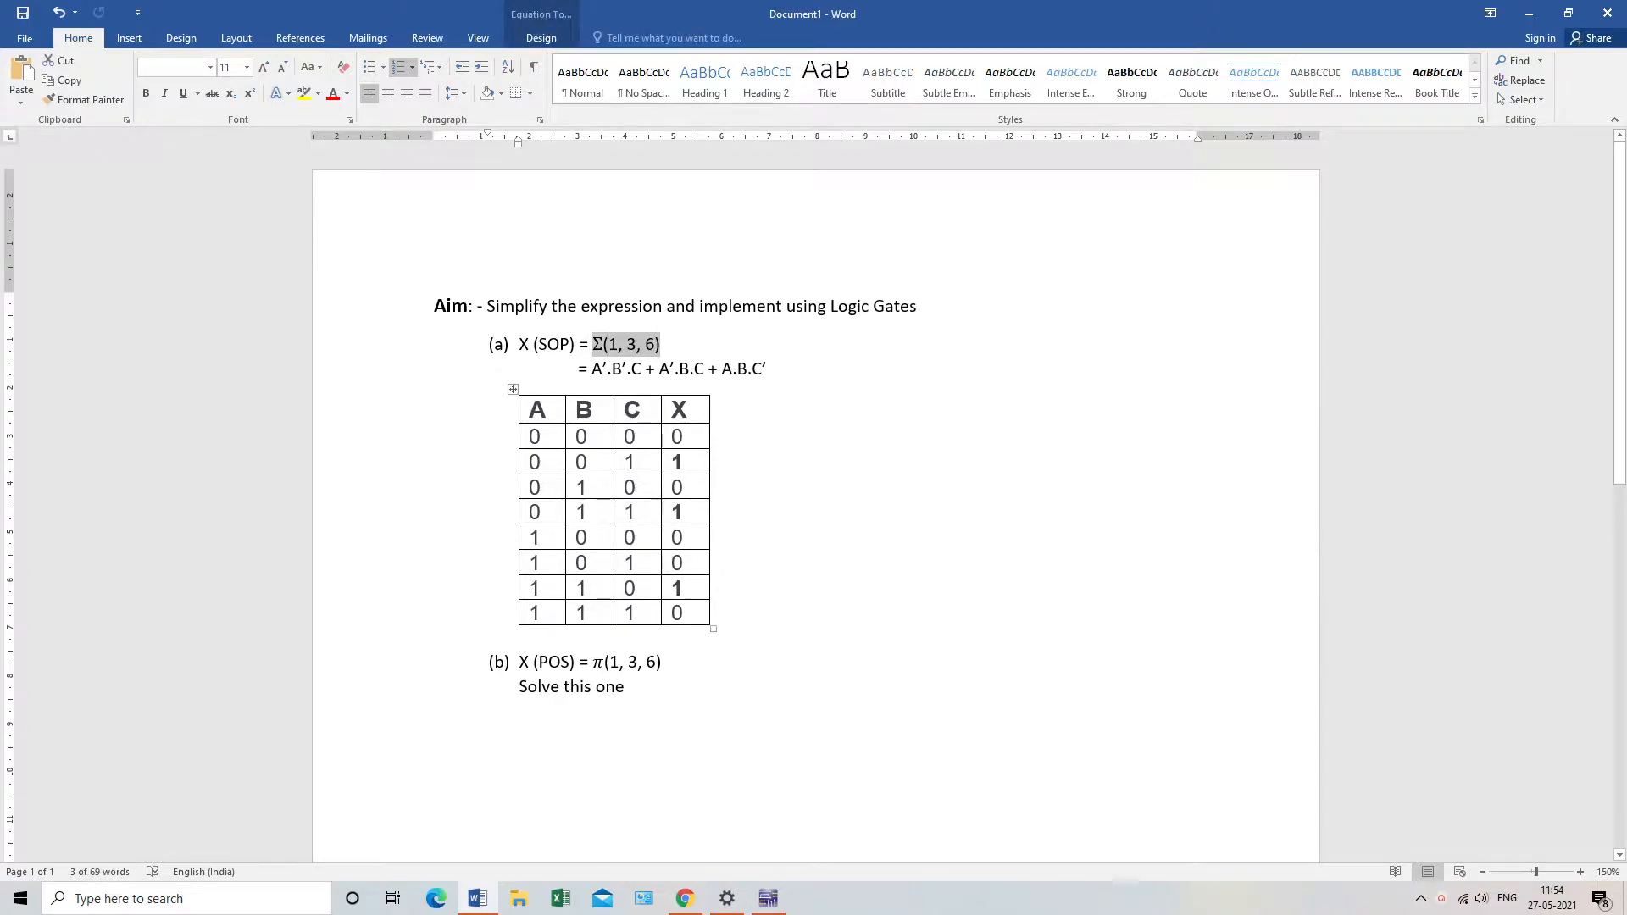
left_click(670, 369)
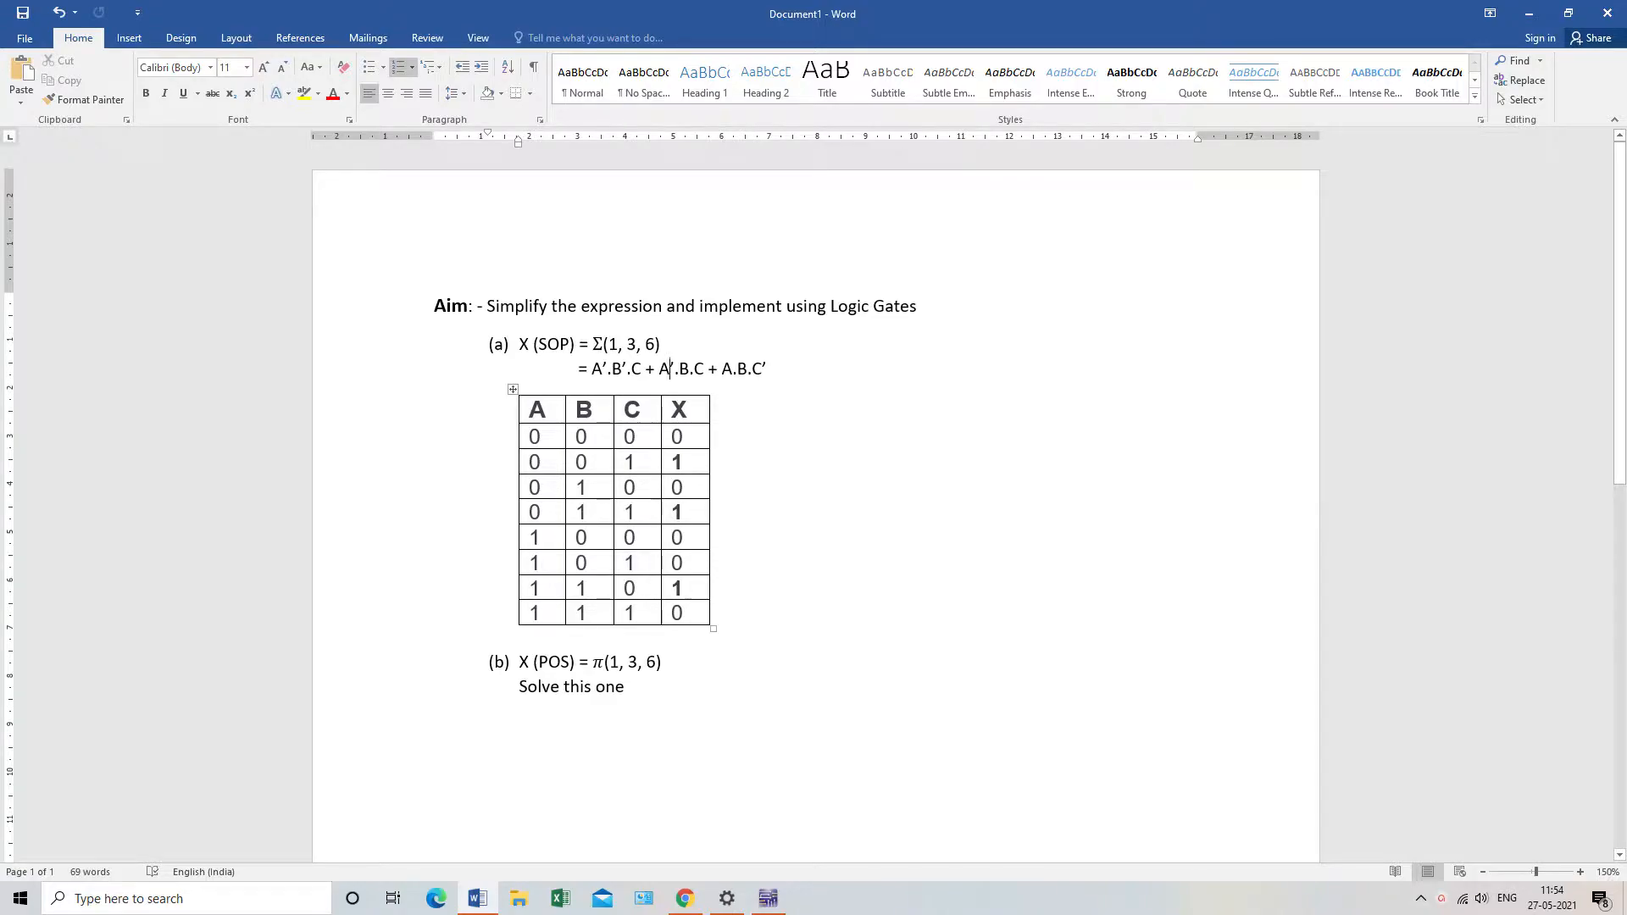
double_click(677, 462)
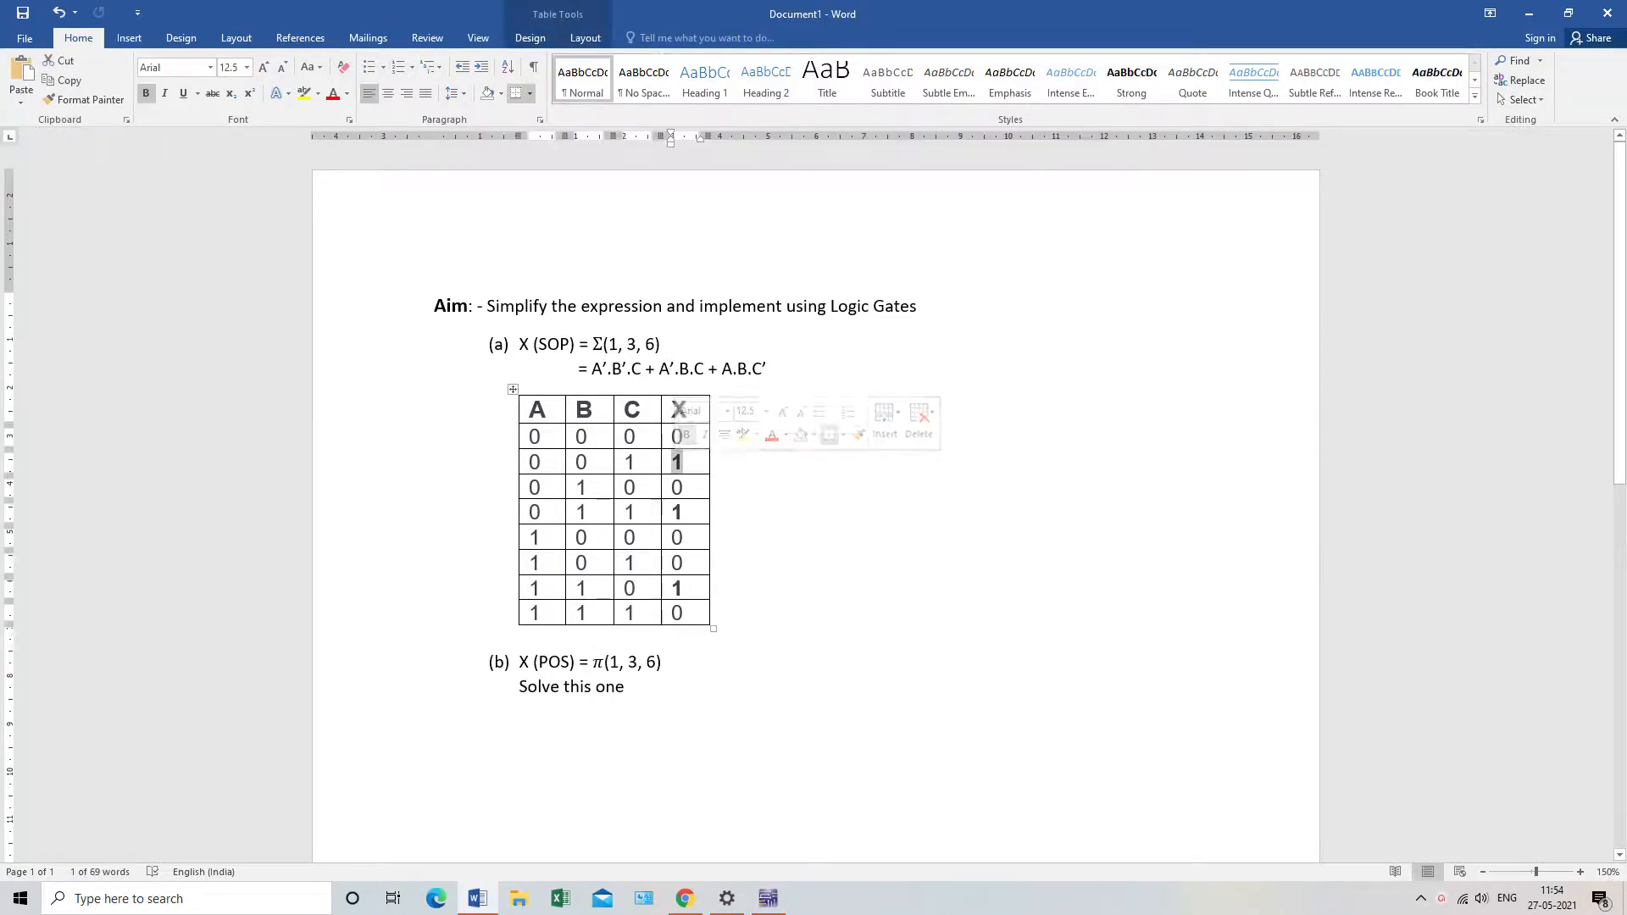
double_click(678, 512)
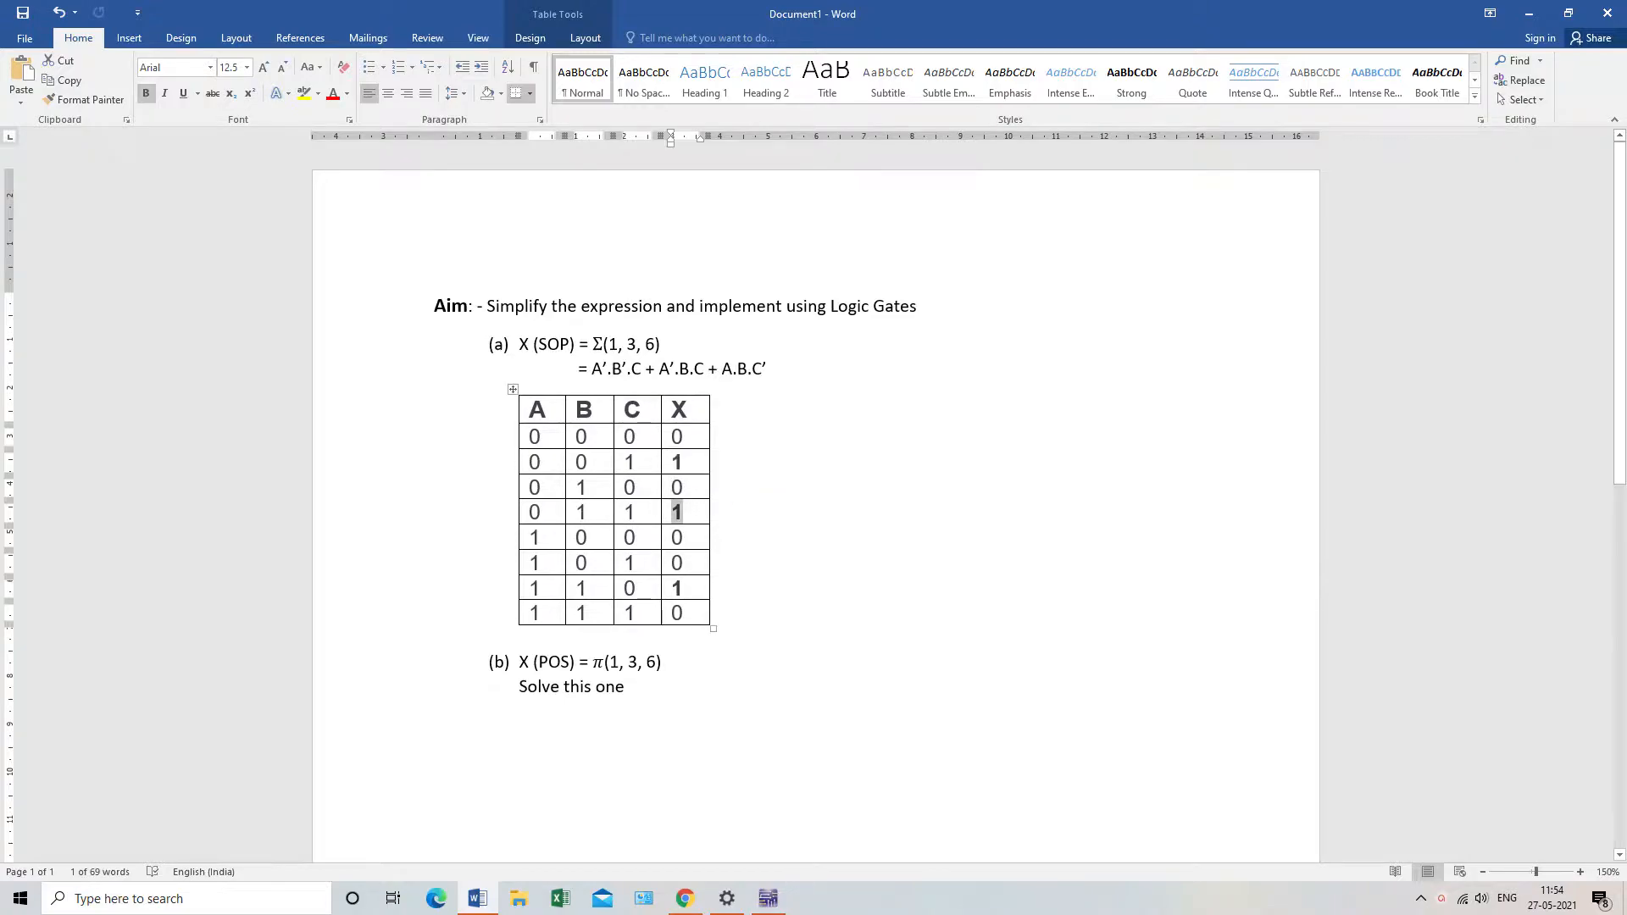
double_click(677, 589)
left_click_drag(530, 461, 652, 462)
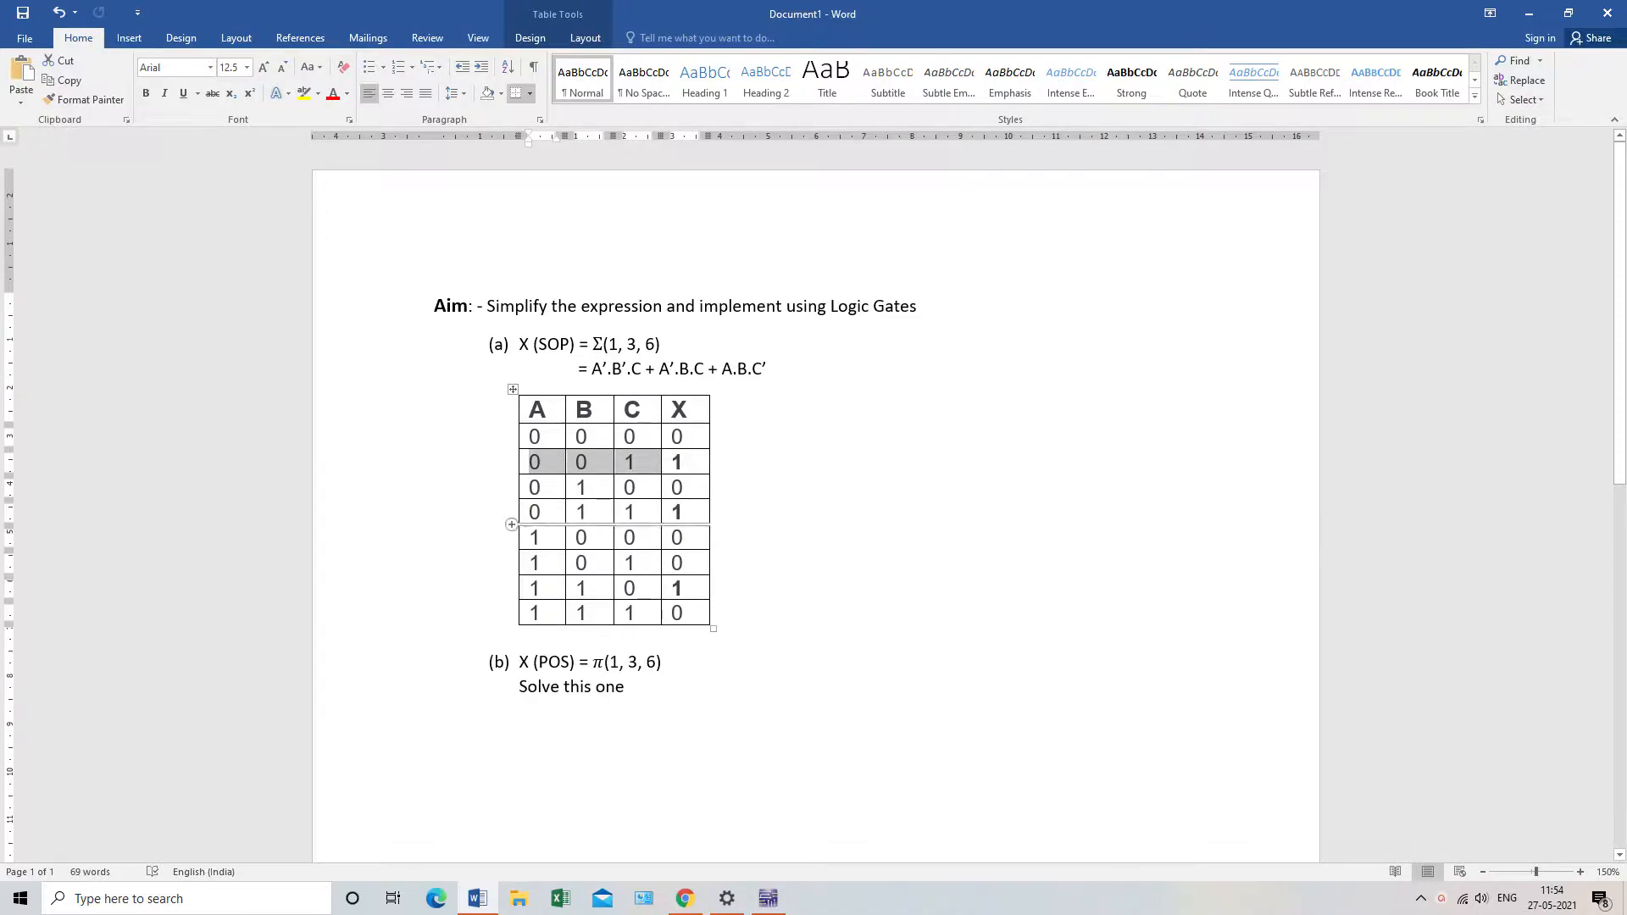
left_click_drag(534, 512, 676, 512)
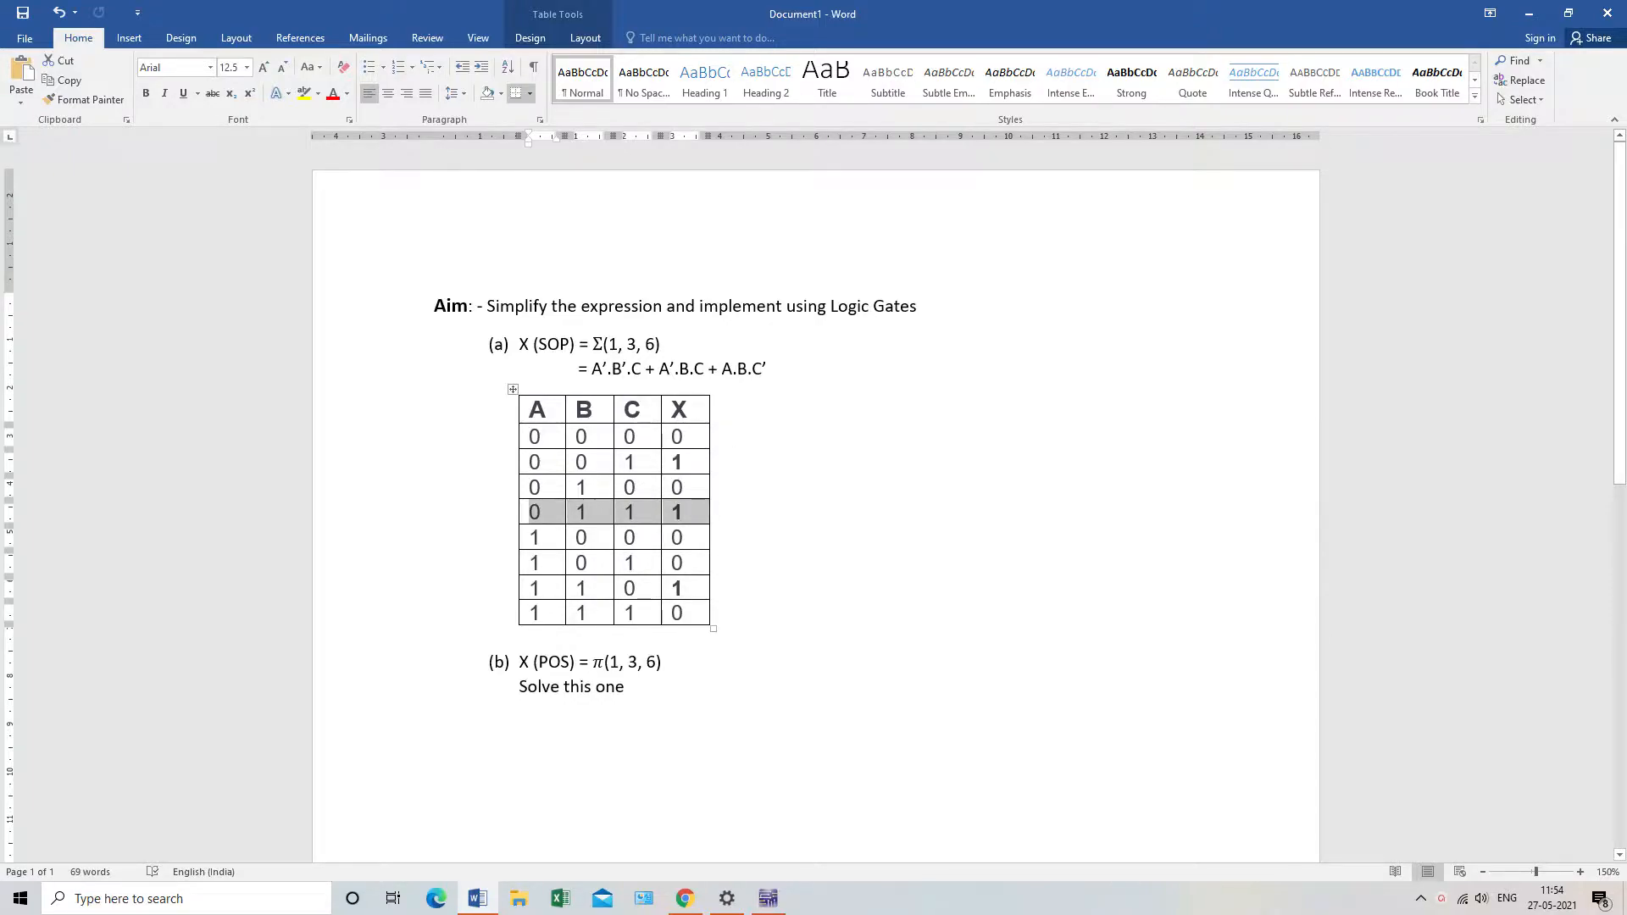
left_click_drag(592, 369, 765, 368)
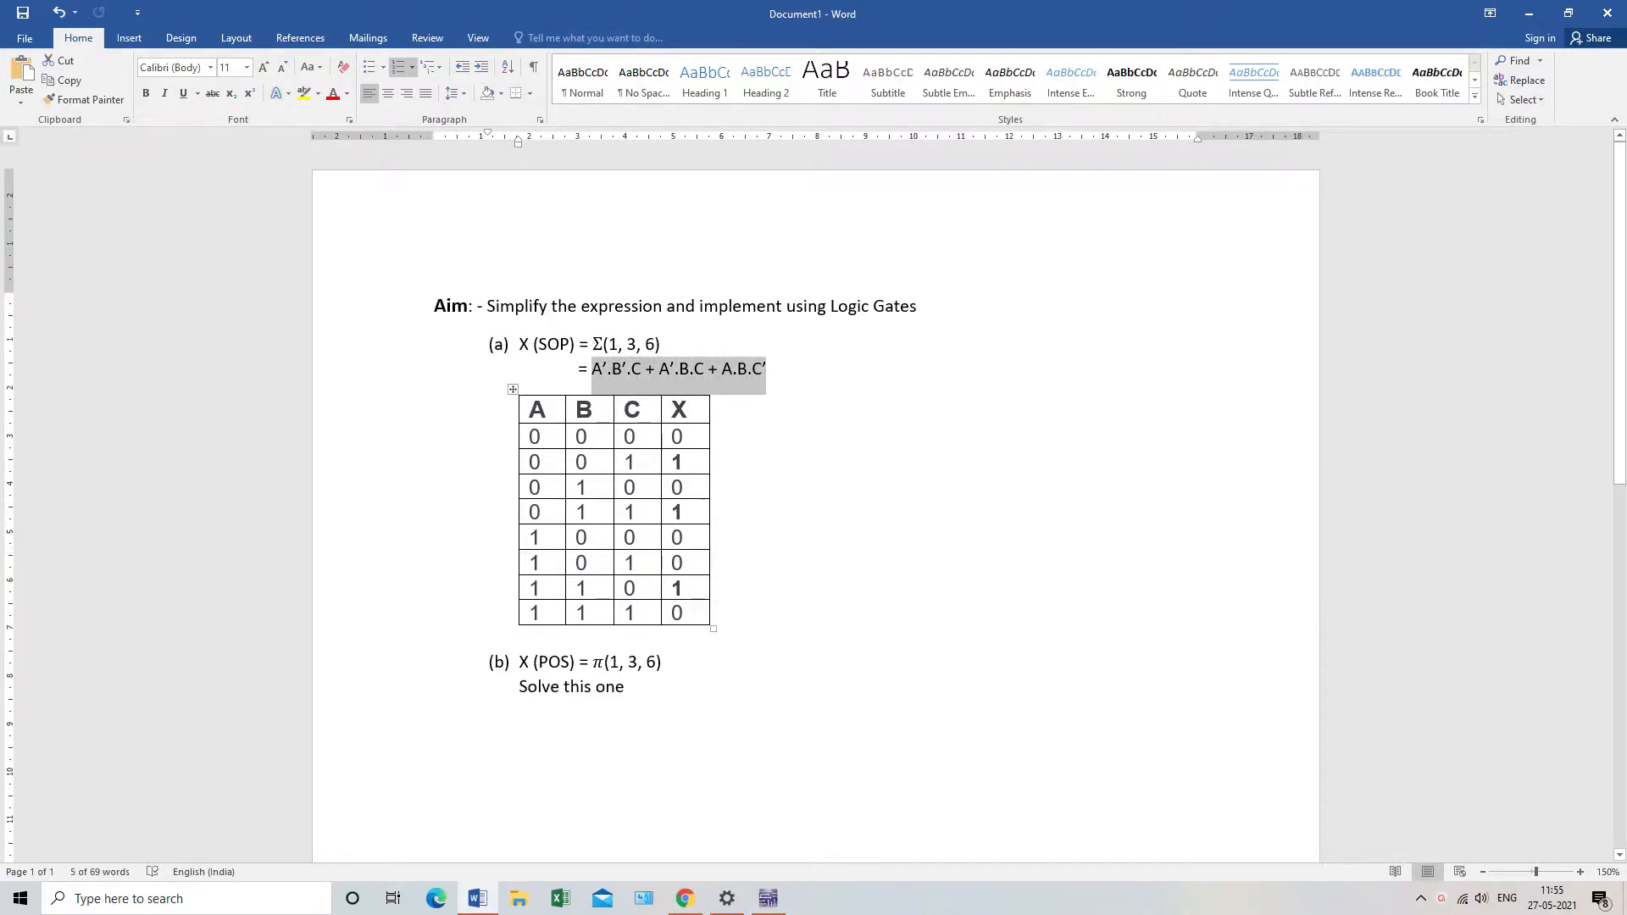
Step: Review the POS exercise in part (b) alongside the expanded SOP expression in part (a)
left_click(626, 687)
left_click_drag(520, 663, 631, 688)
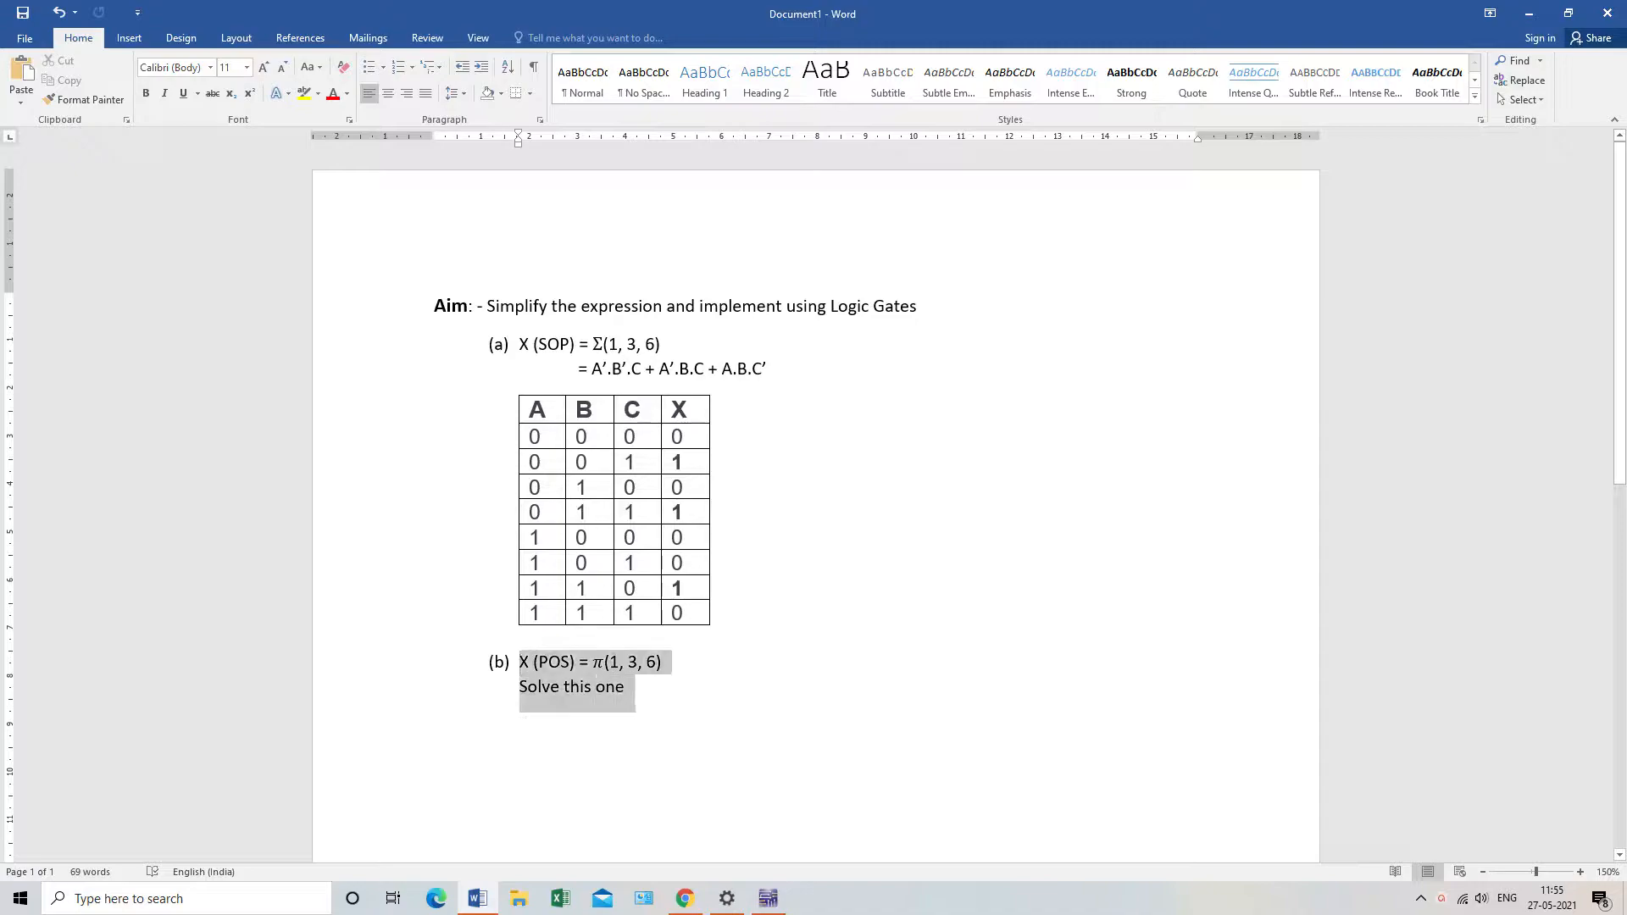
left_click(626, 687)
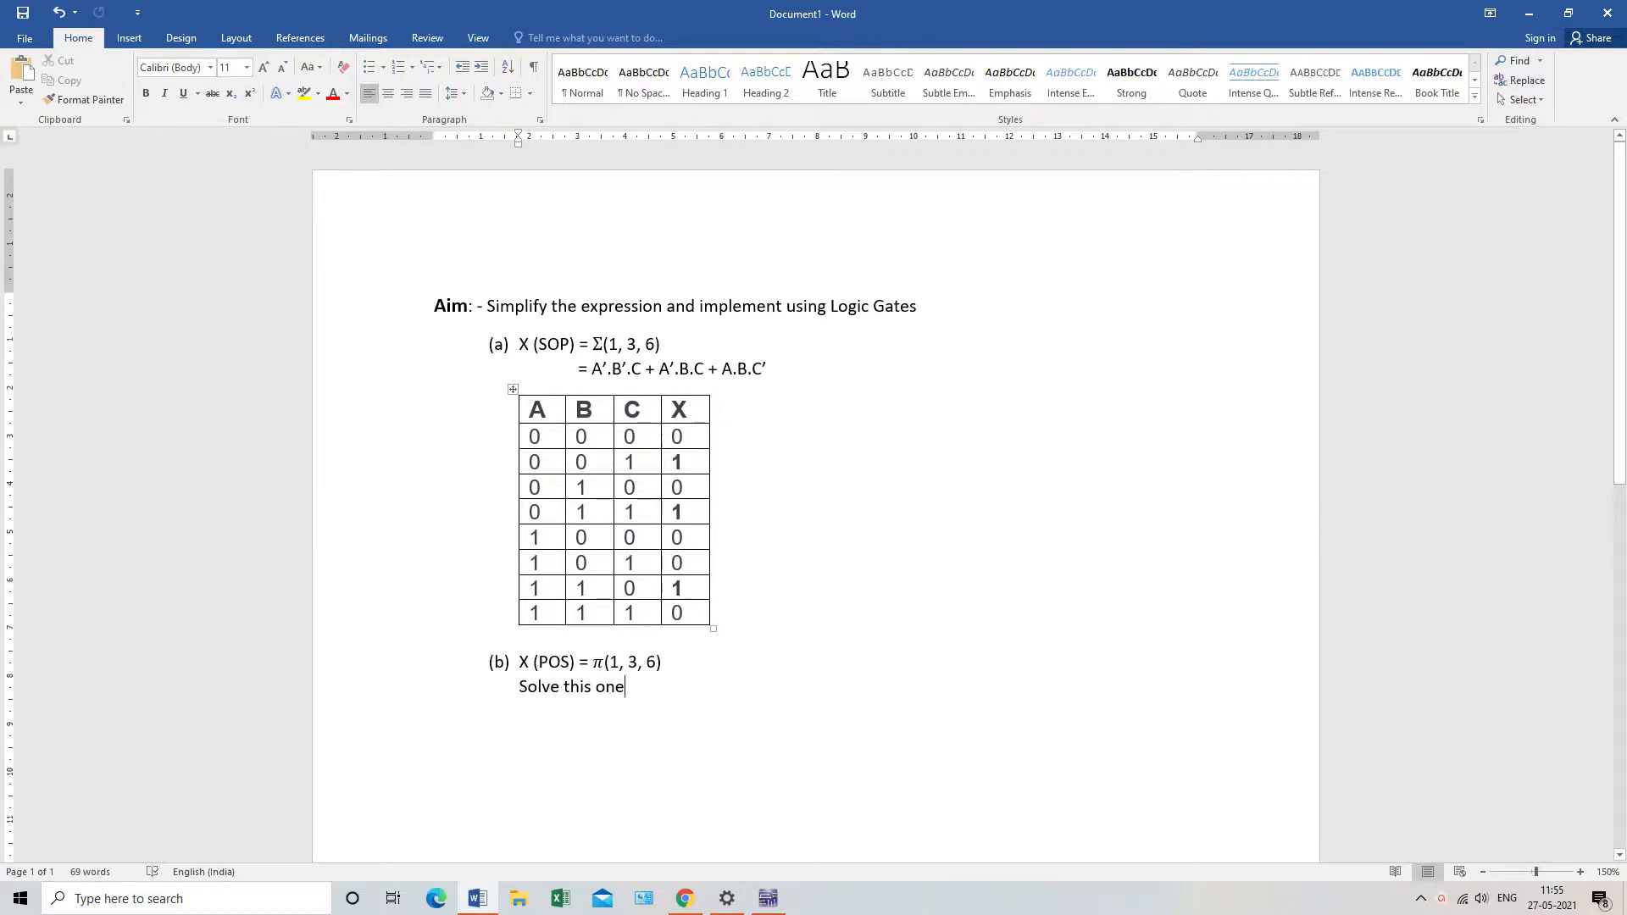
mouse_move(577, 368)
left_mouse_down()
mouse_move(767, 371)
mouse_move(592, 370)
left_mouse_up()
left_click(734, 369)
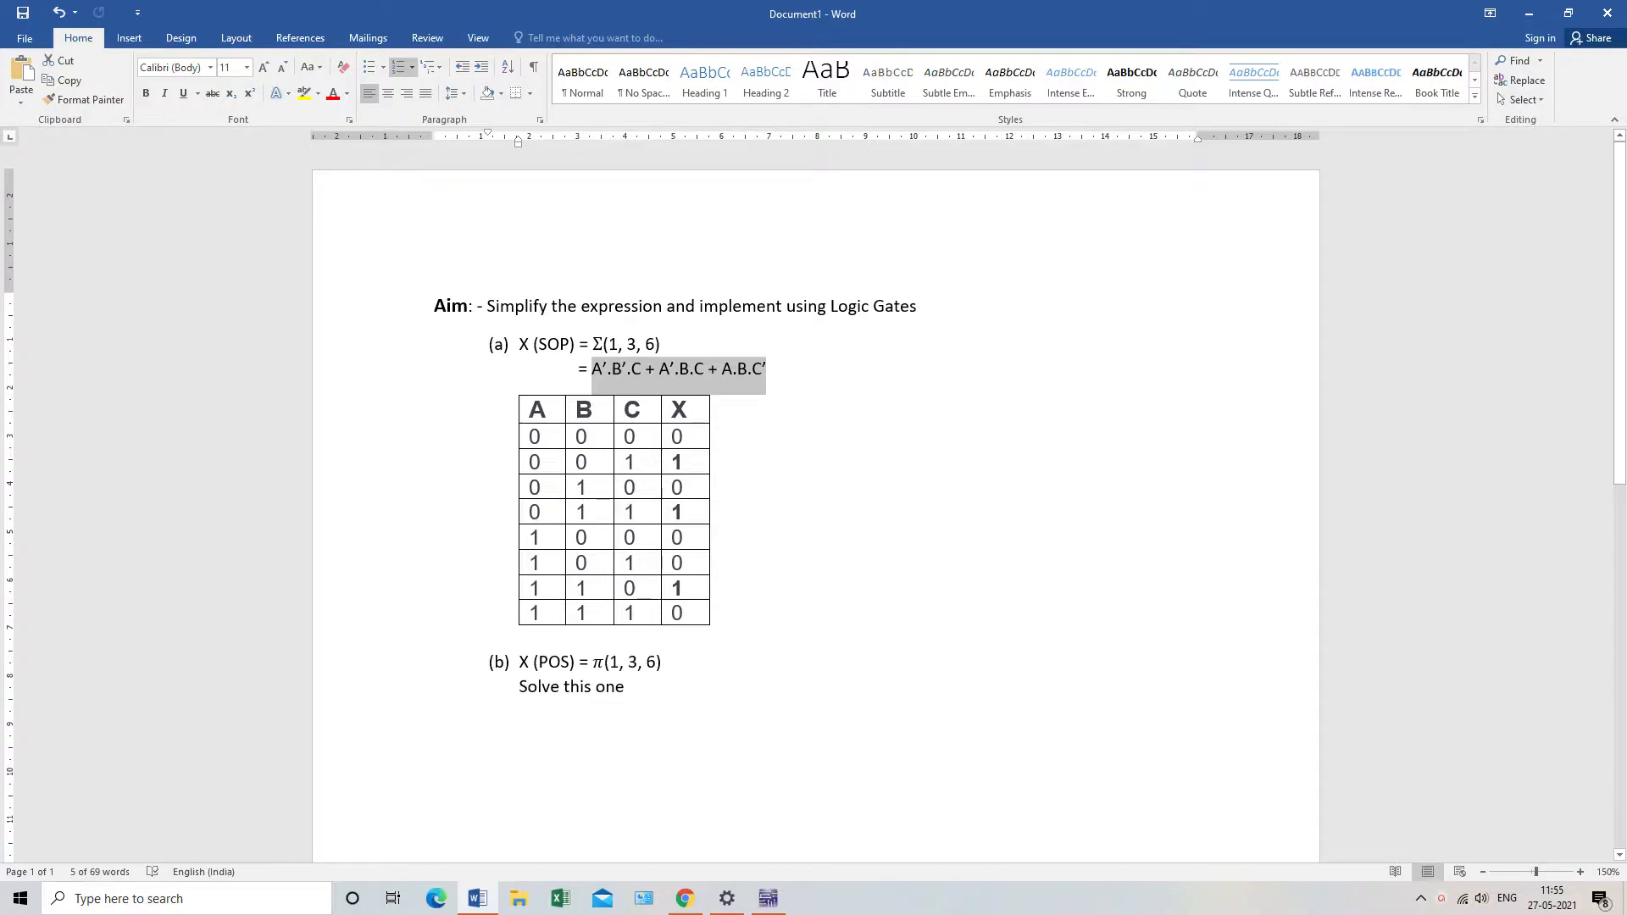
left_click_drag(604, 662, 662, 663)
left_click(637, 693)
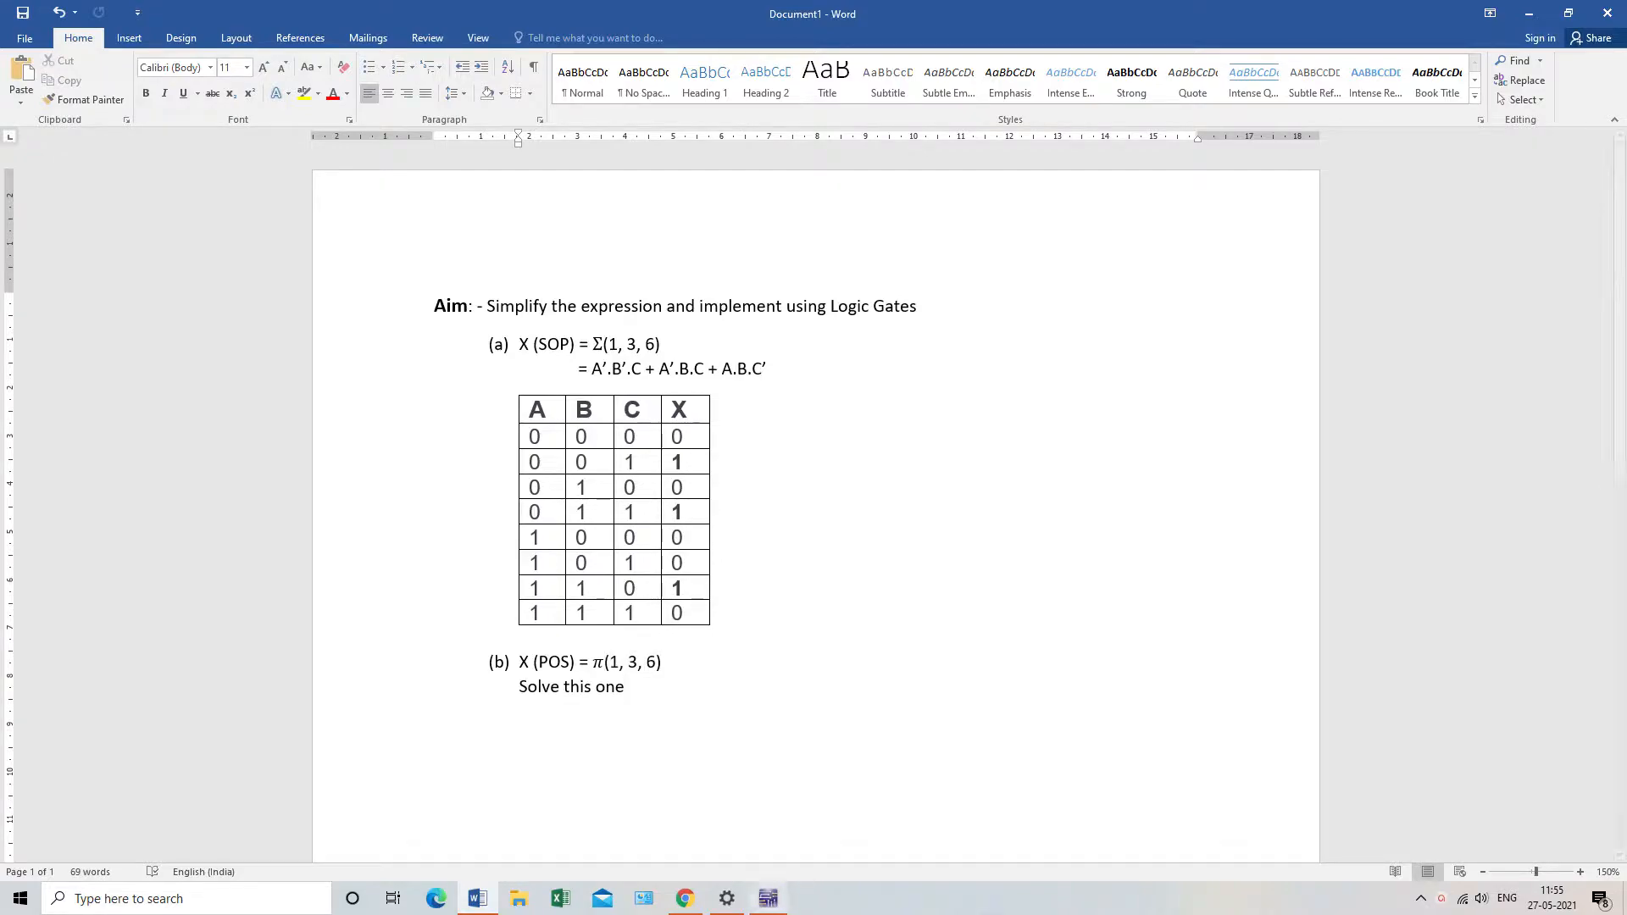
Step: Dock the Word document in the right half of the screen
mouse_move(768, 898)
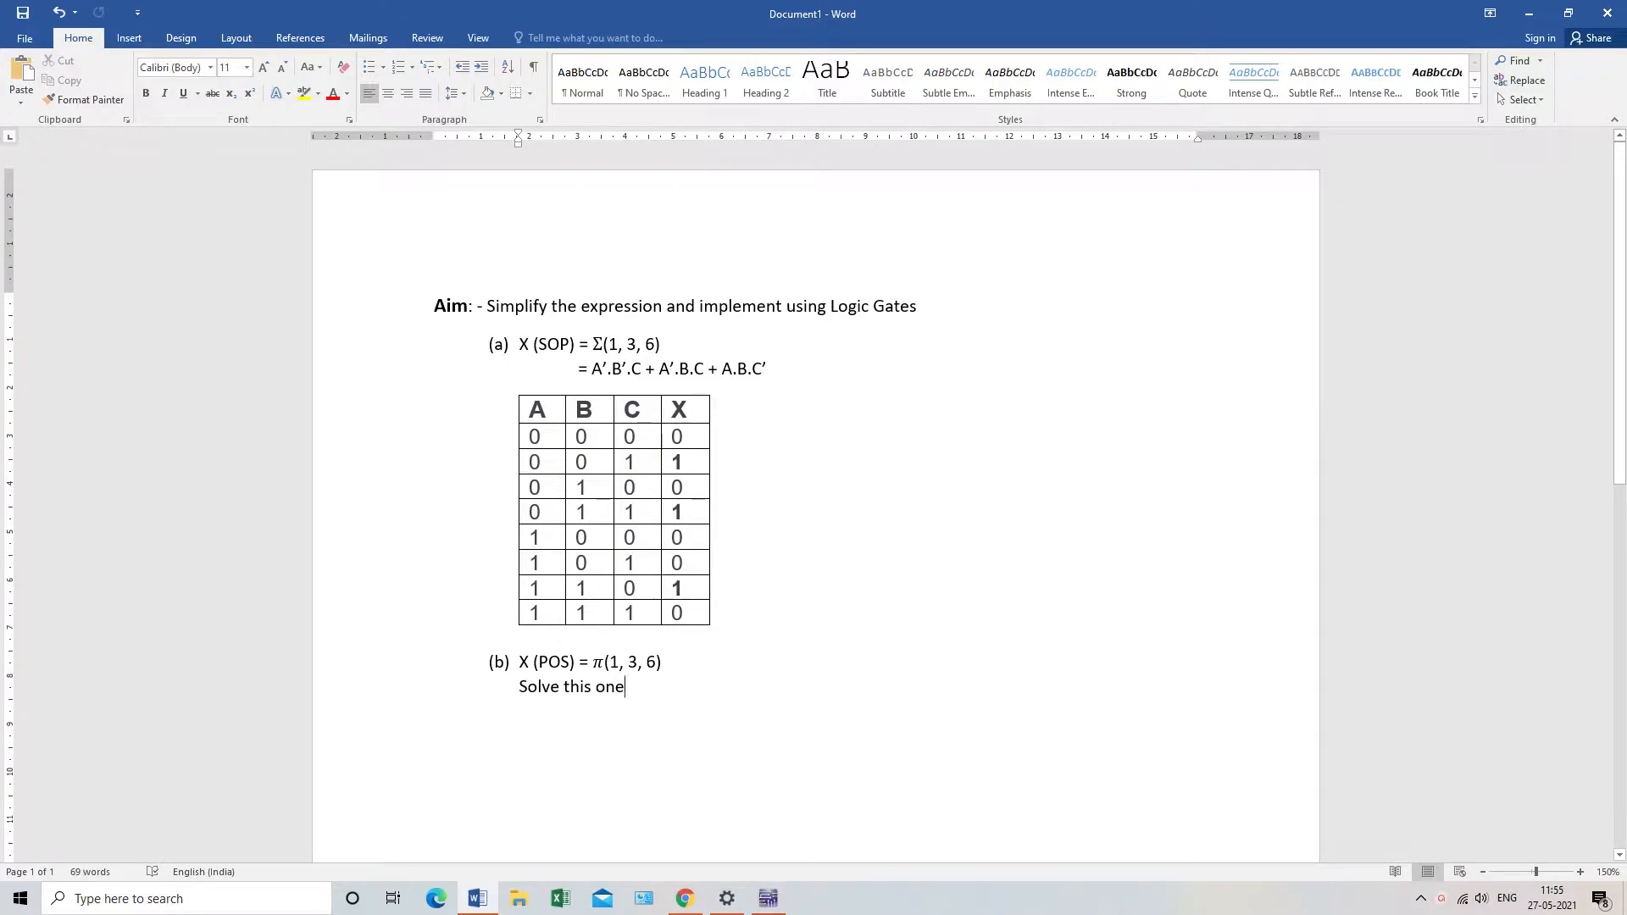
key("super")
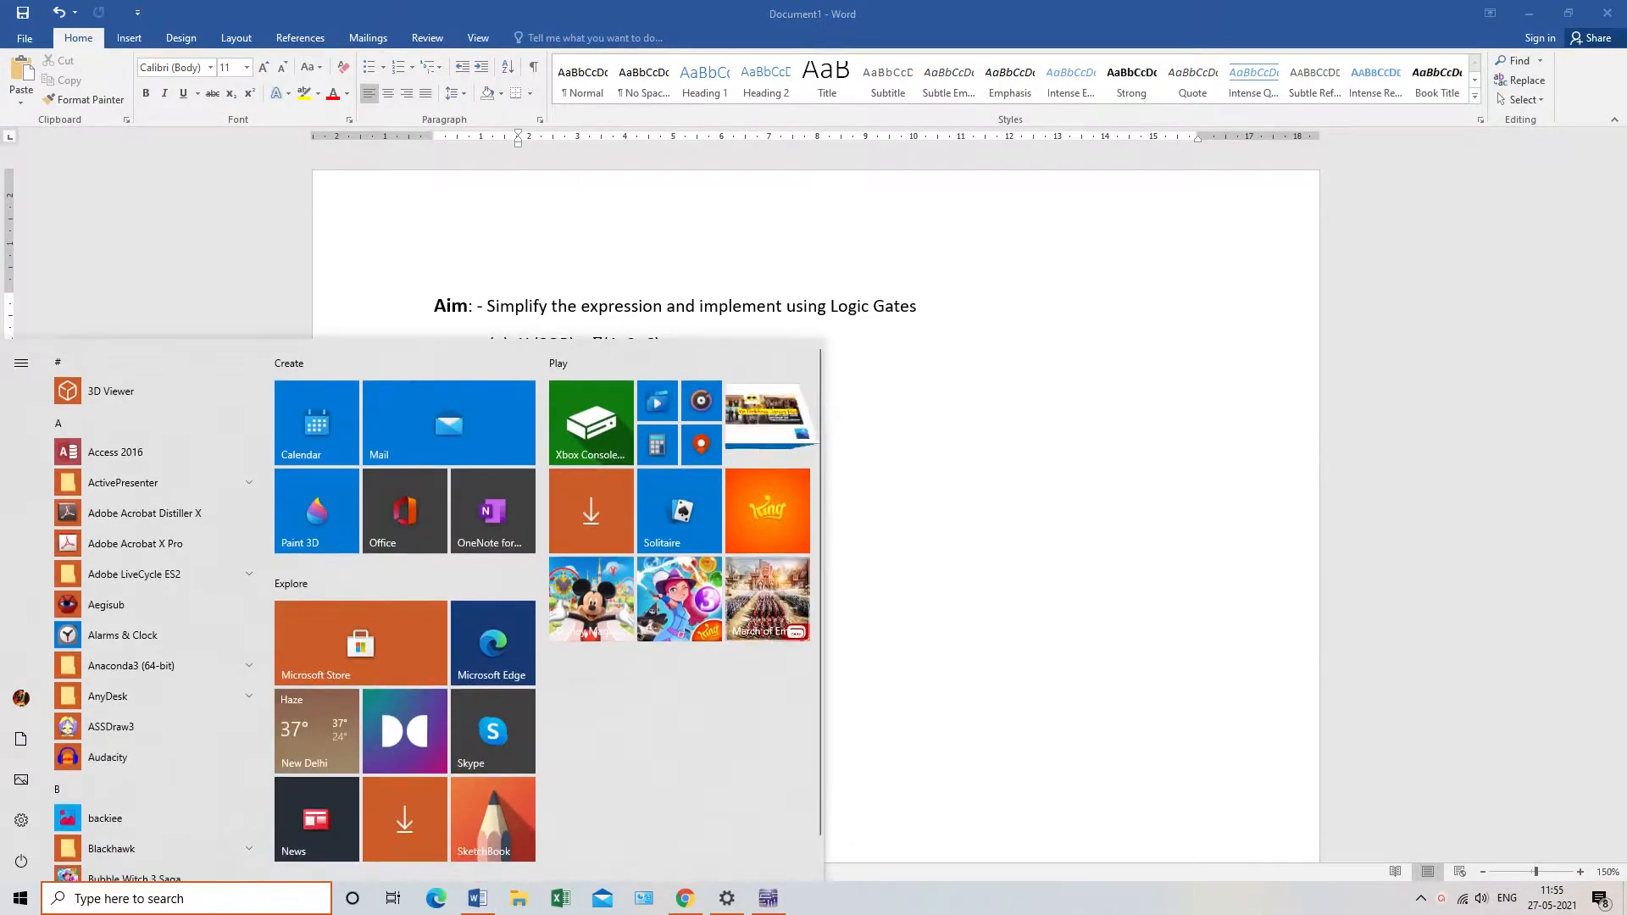
key("super")
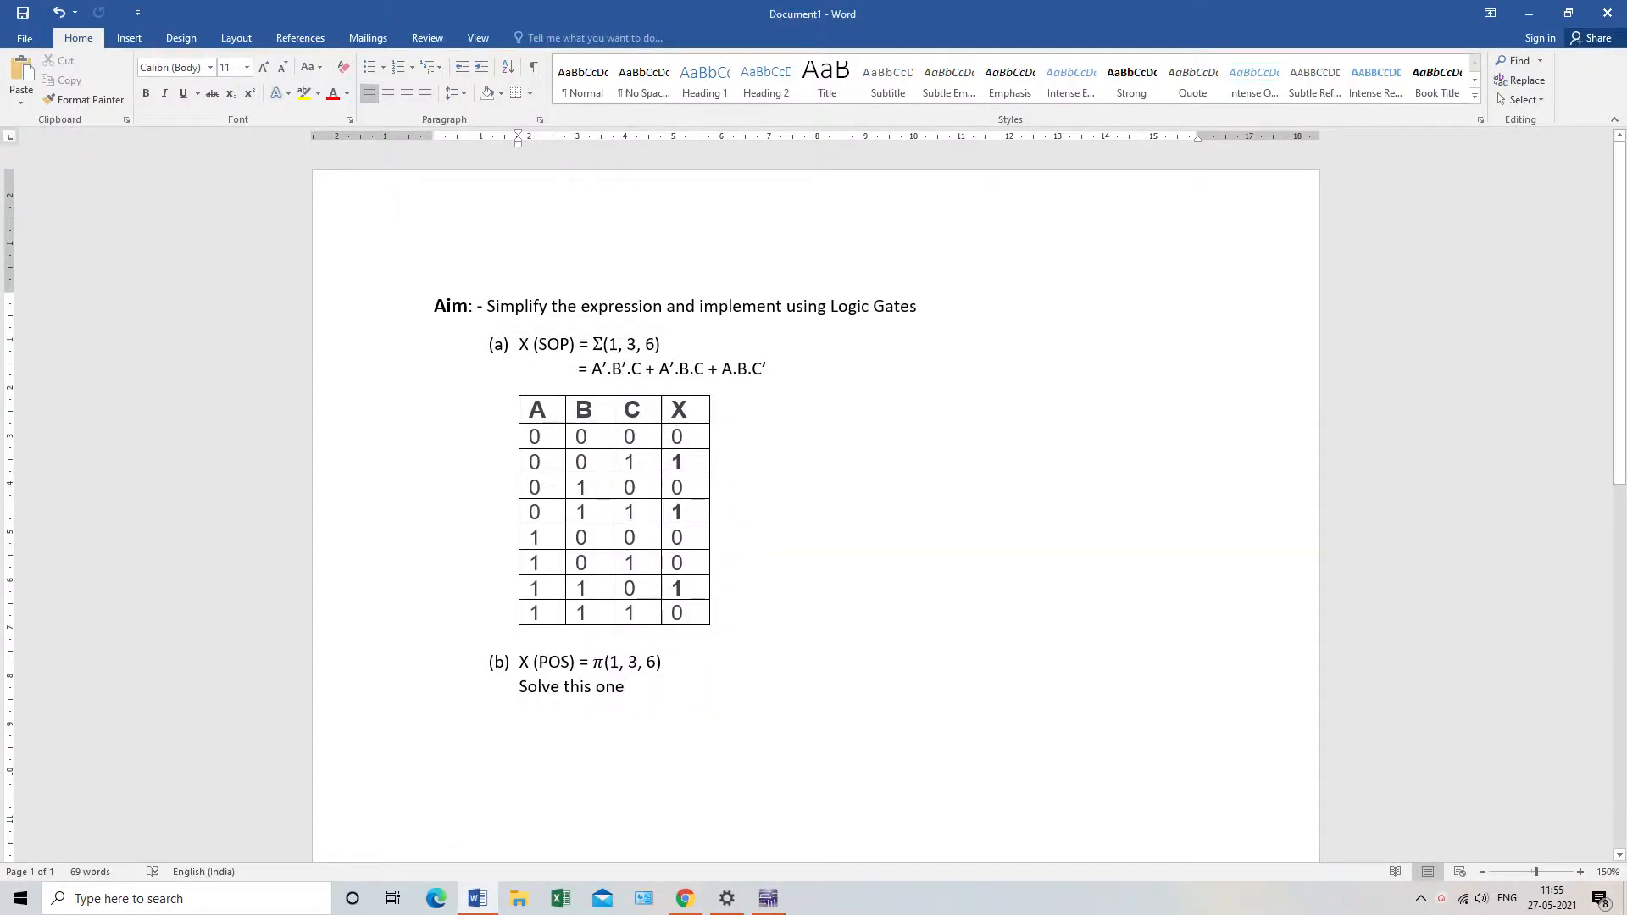
key("super+Down")
left_click_drag(1076, 15, 1357, 4)
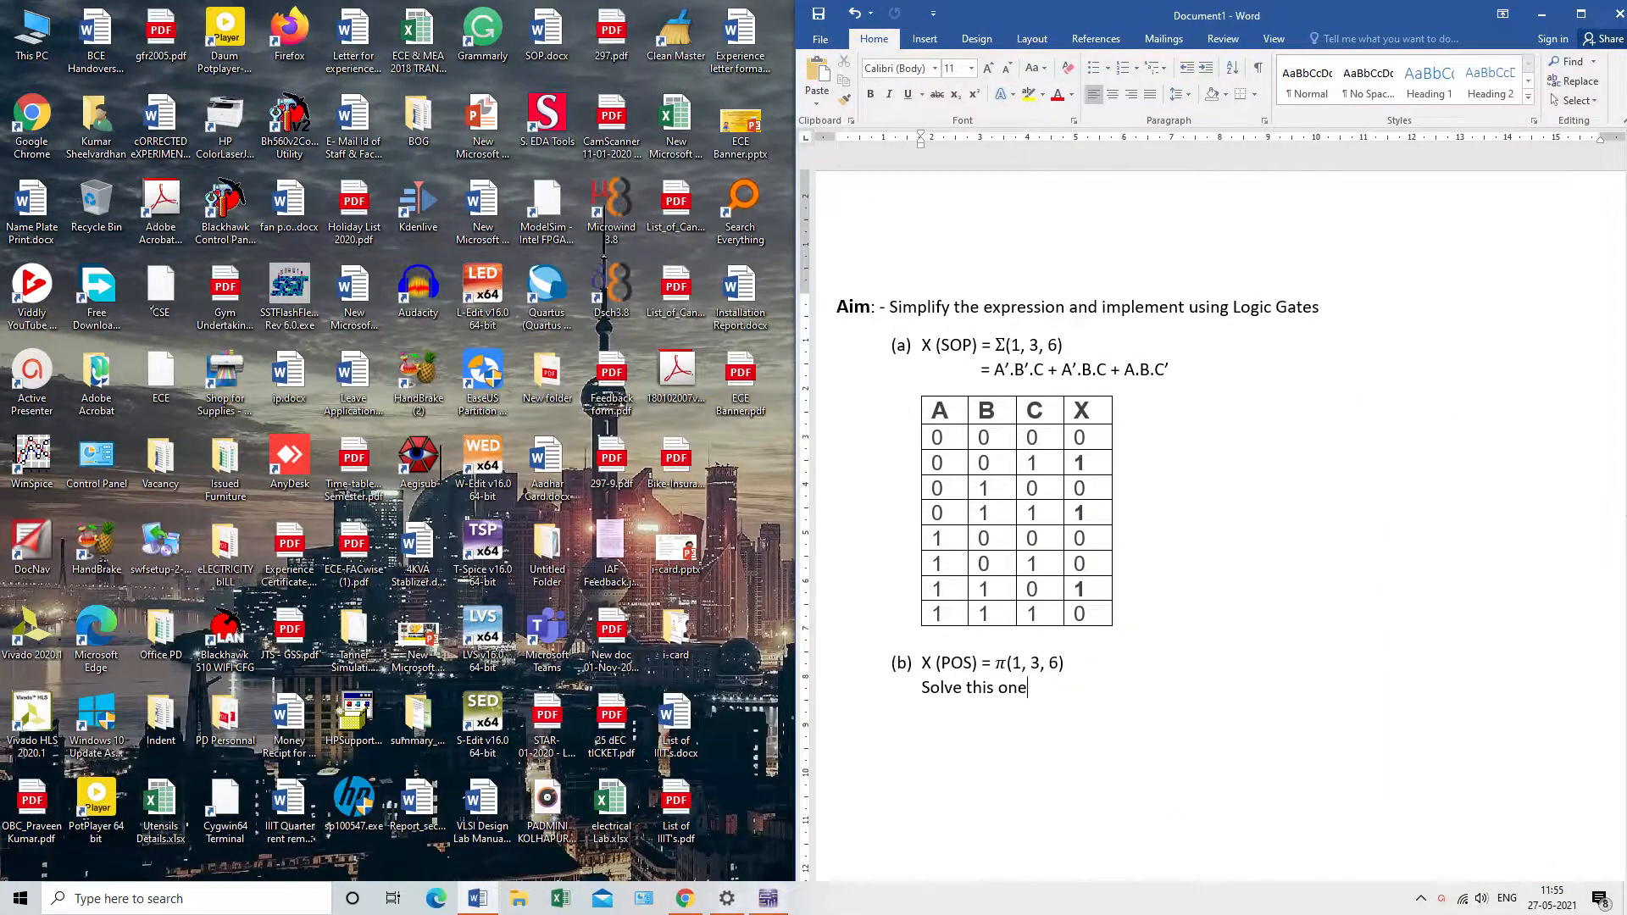
Step: Switch to Multisim, move its window beside the Word document and extend its height to enlarge the schematic area
left_click(767, 899)
key("super+Down")
left_click_drag(509, 23, 315, 83)
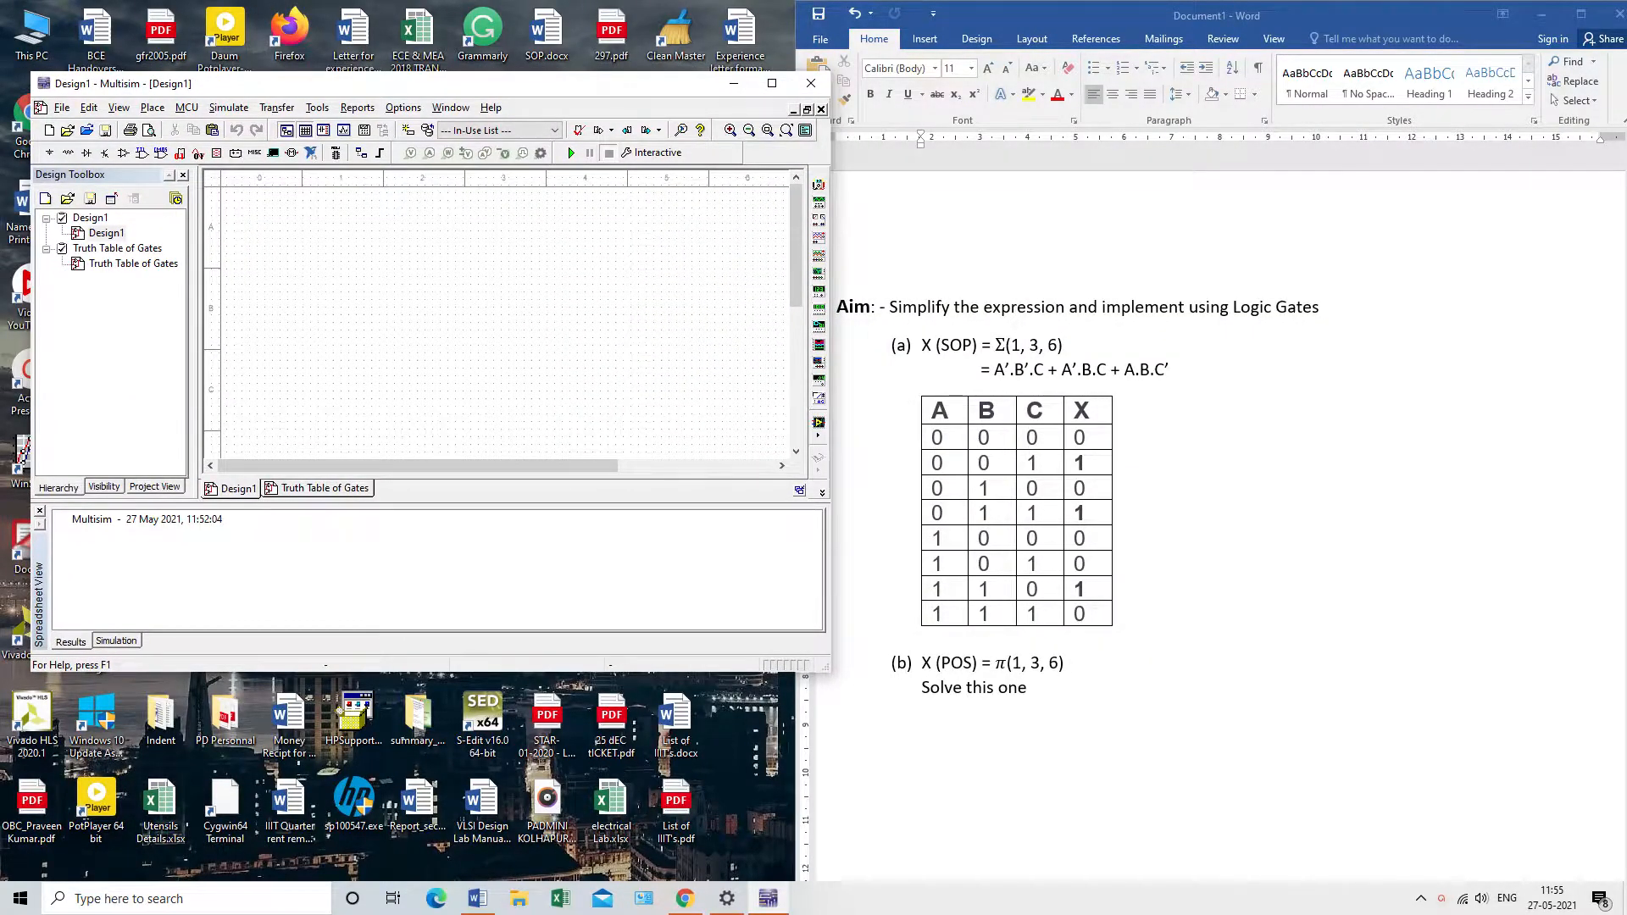
left_click_drag(381, 84, 350, 16)
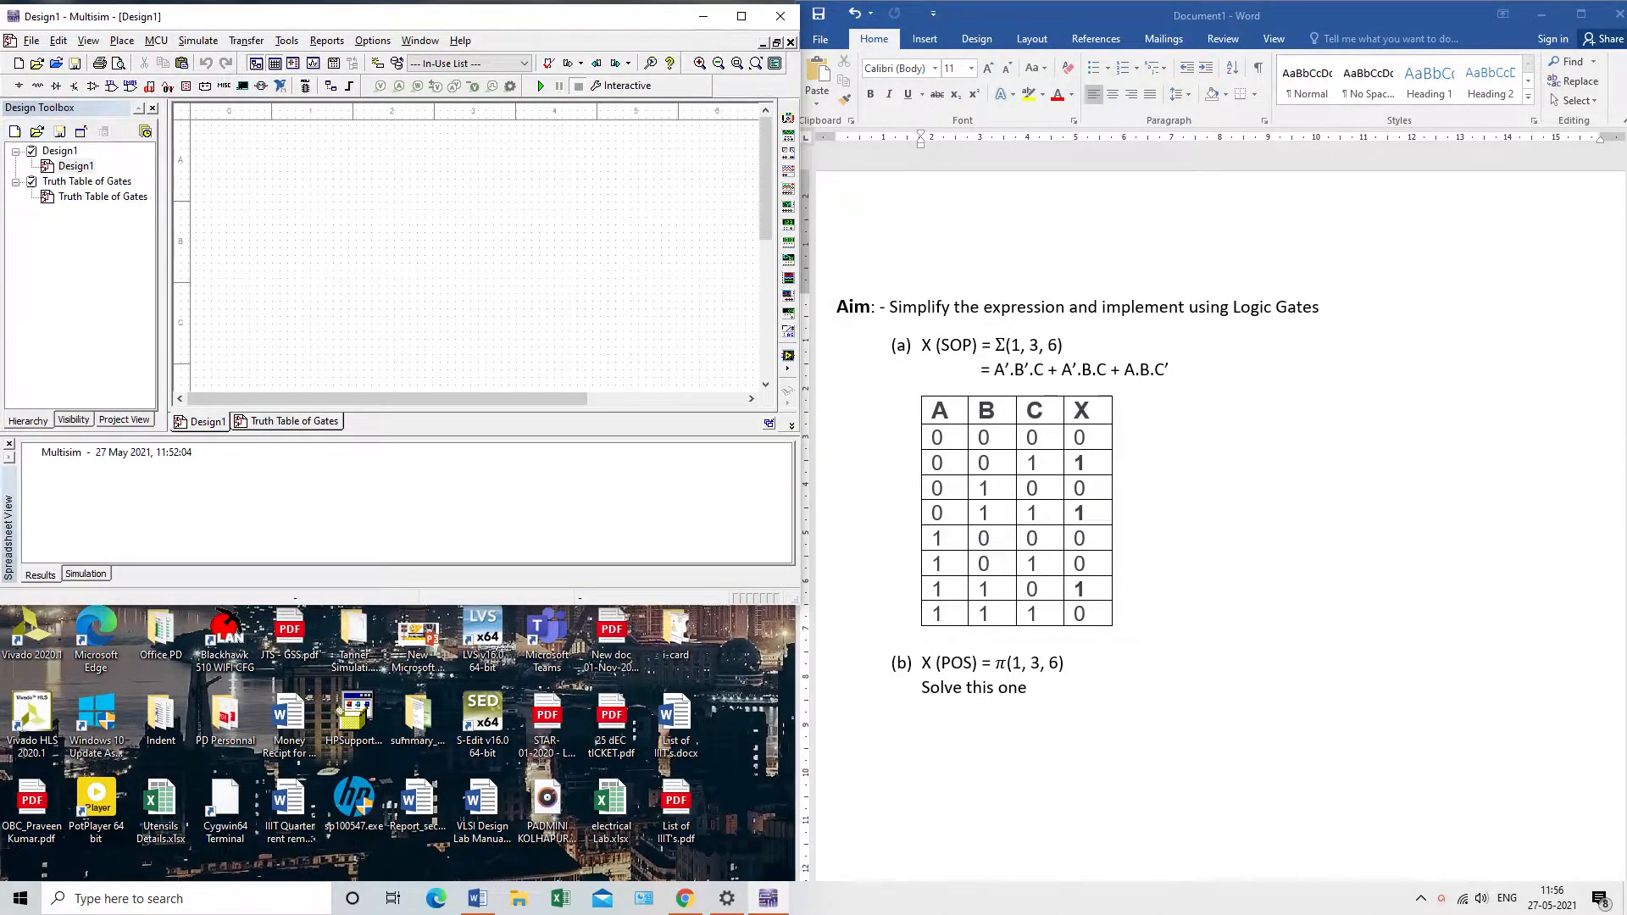
left_click_drag(407, 604, 407, 815)
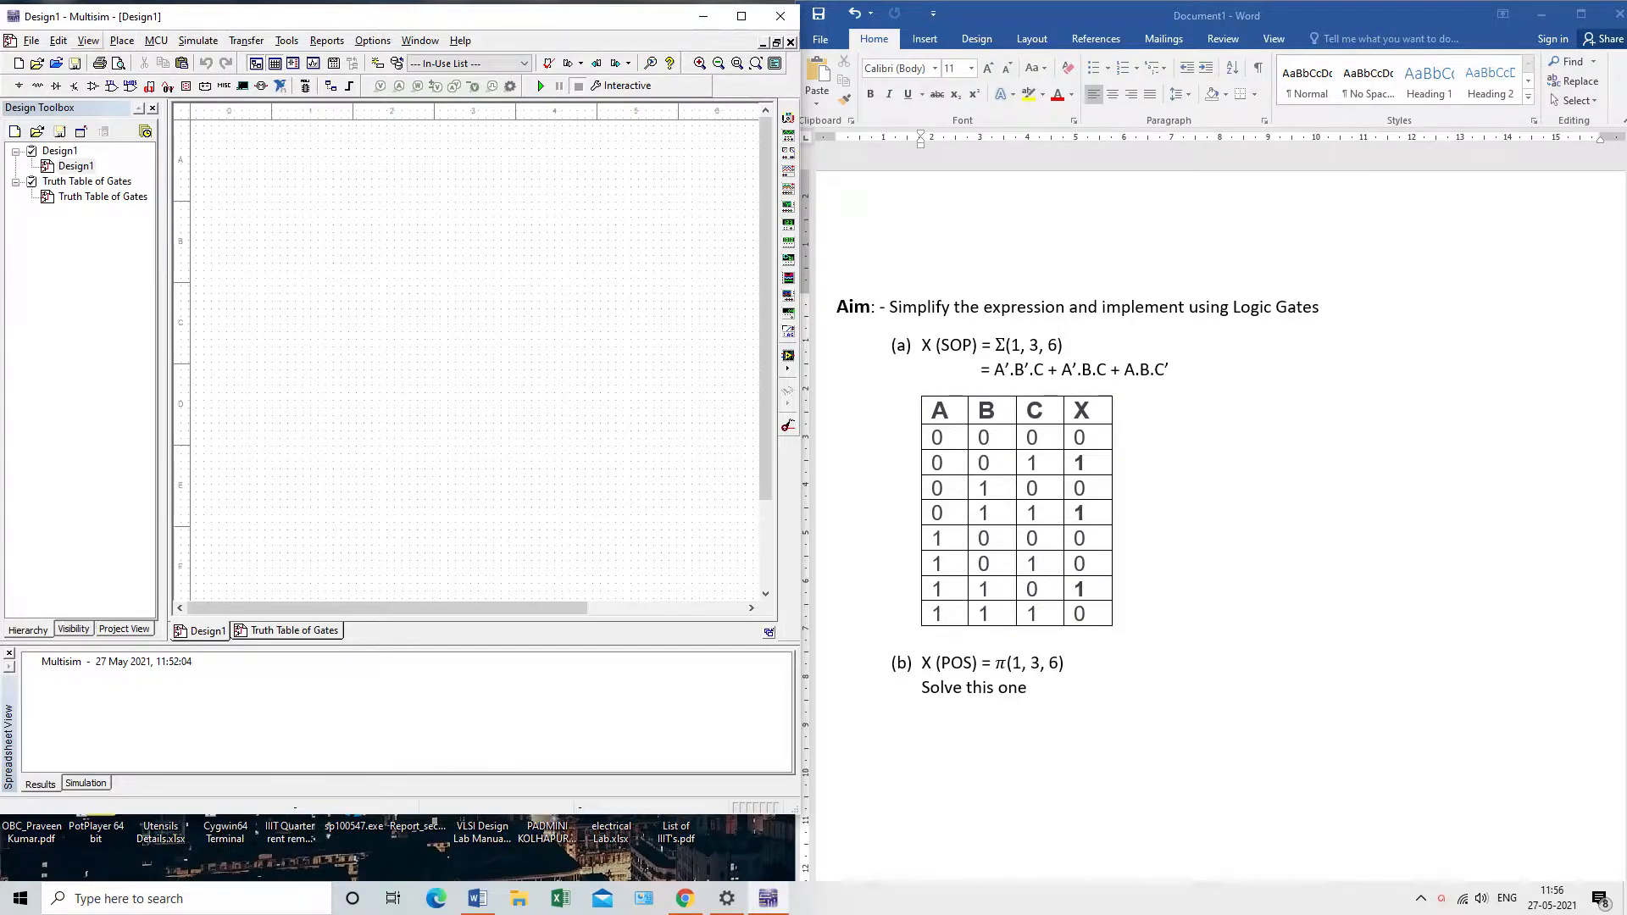
Step: Place a VCC supply from the Master Database near the upper-left area of the Design1 schematic
key("alt+p")
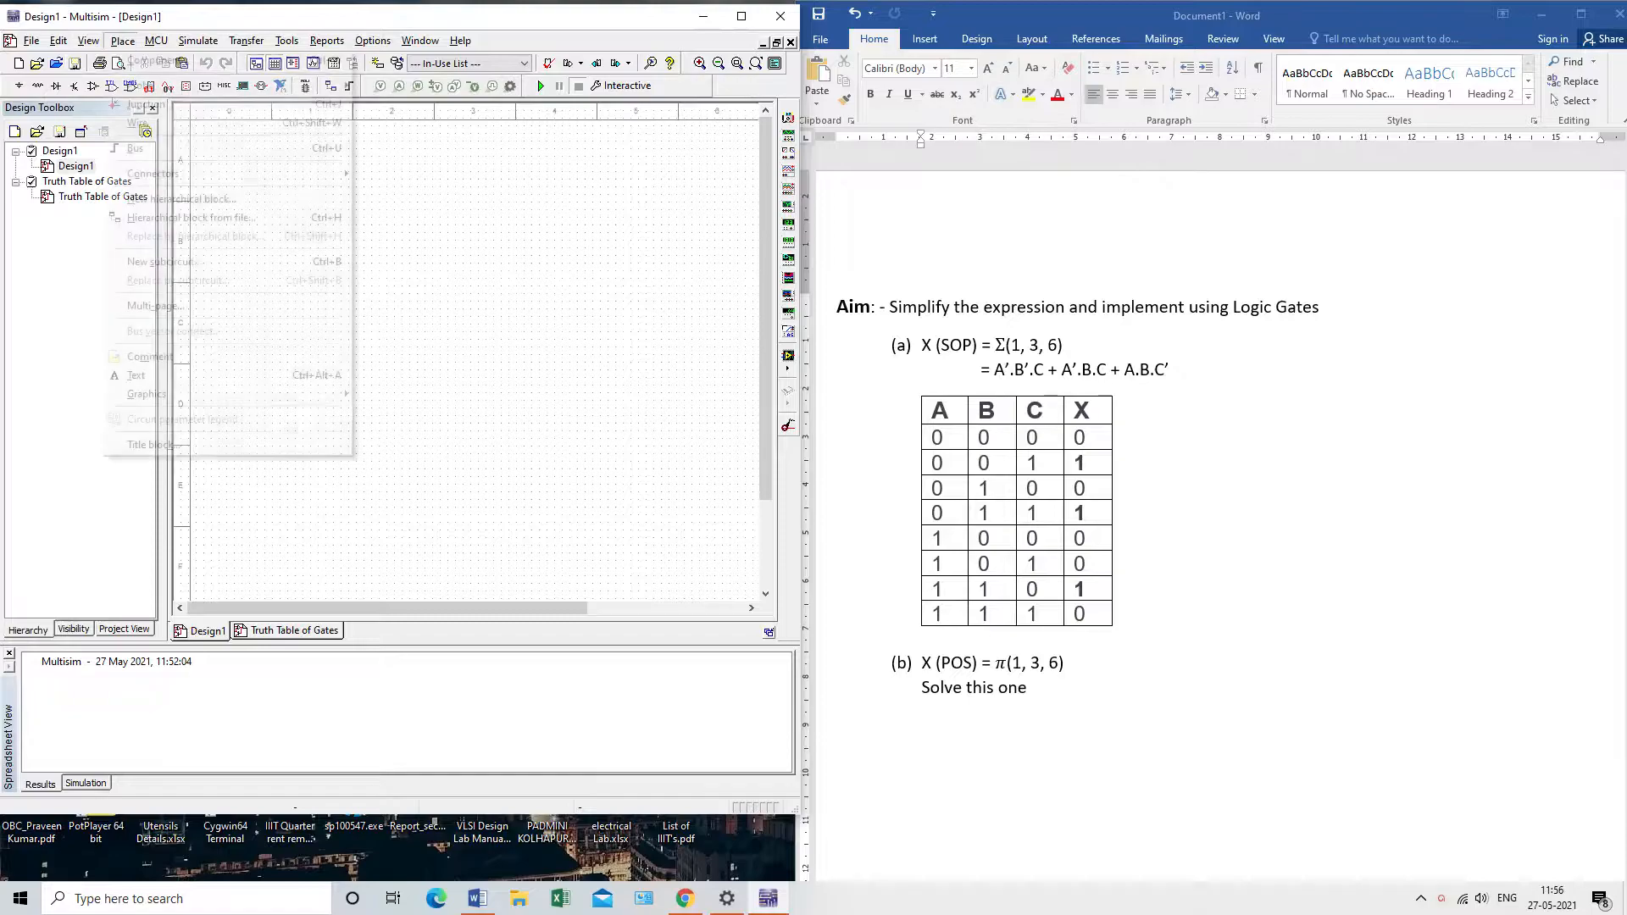
key("Return")
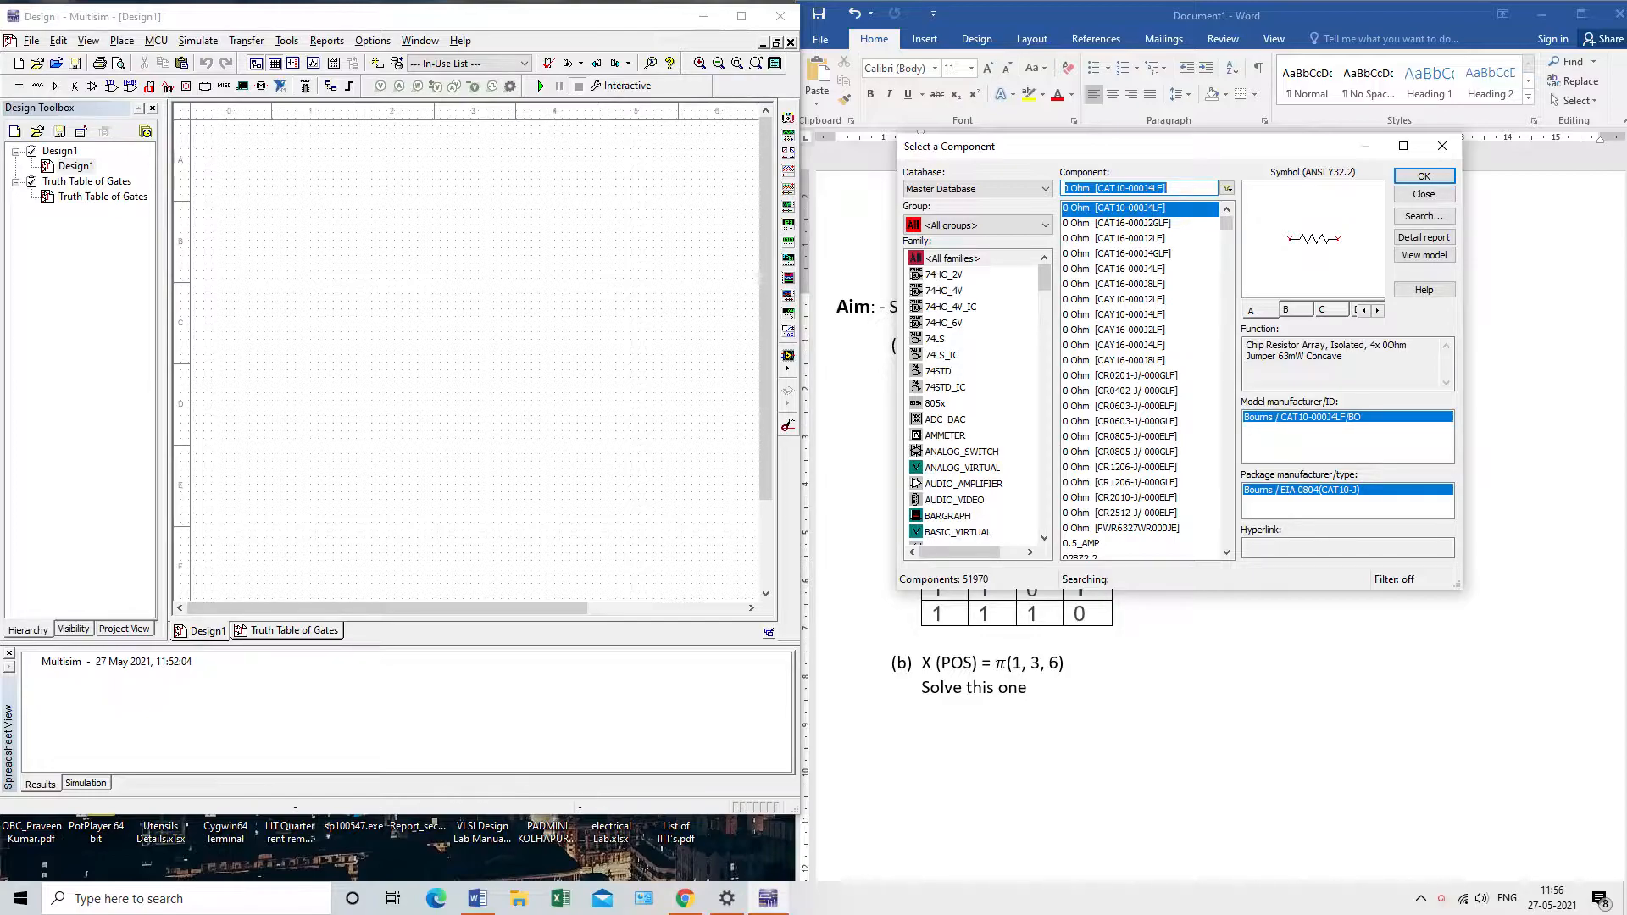
type("Vcc")
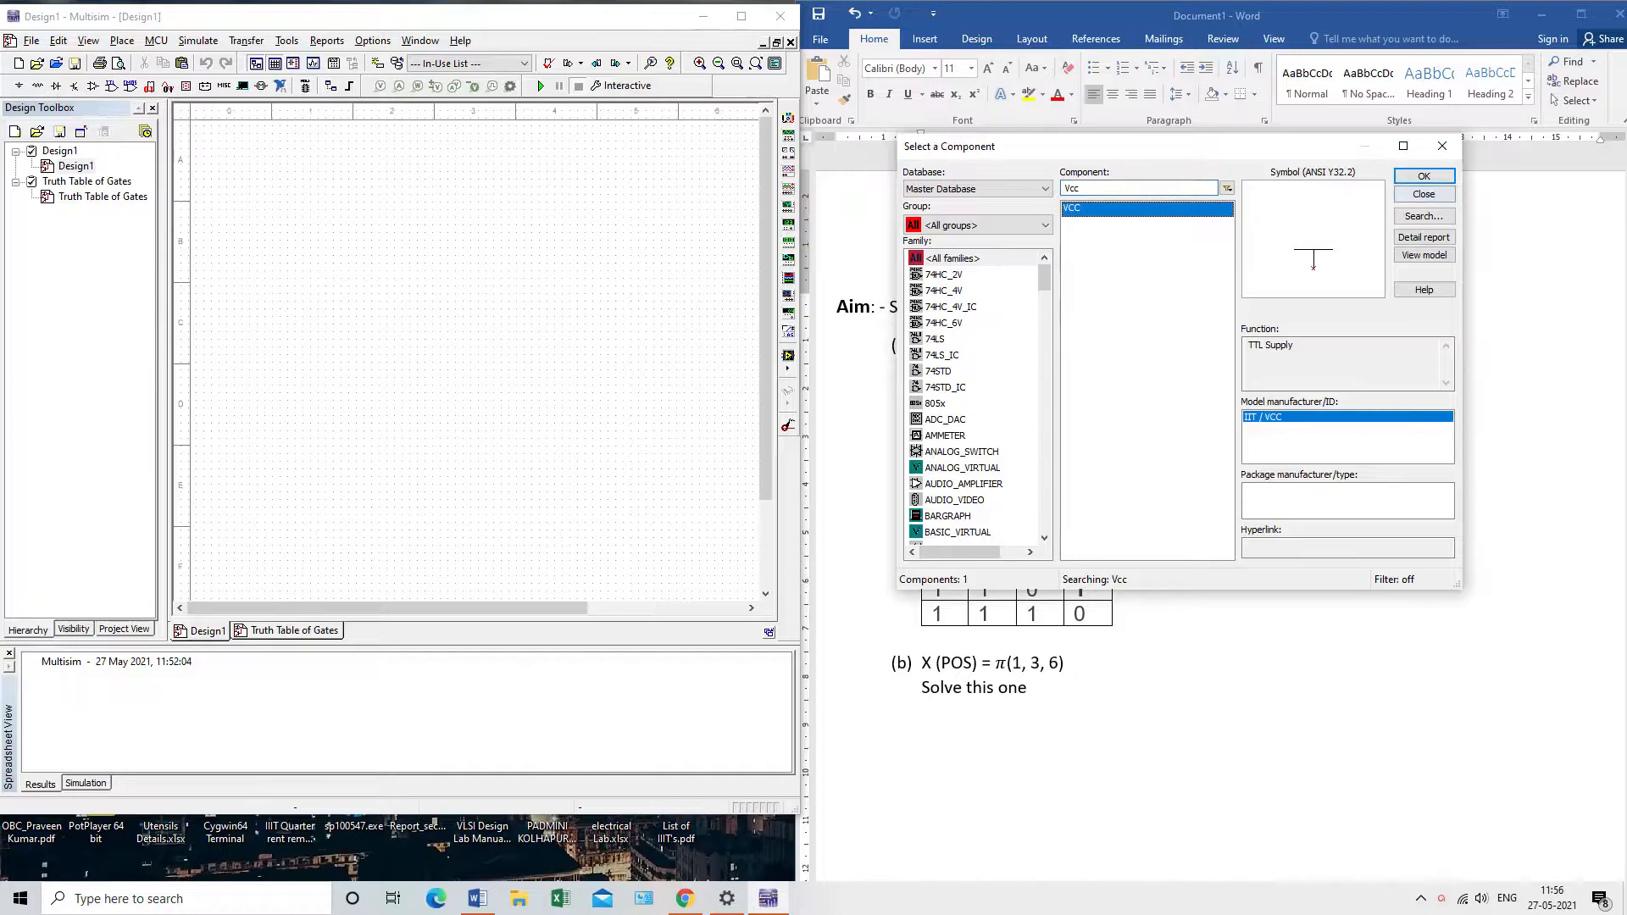
key("Return")
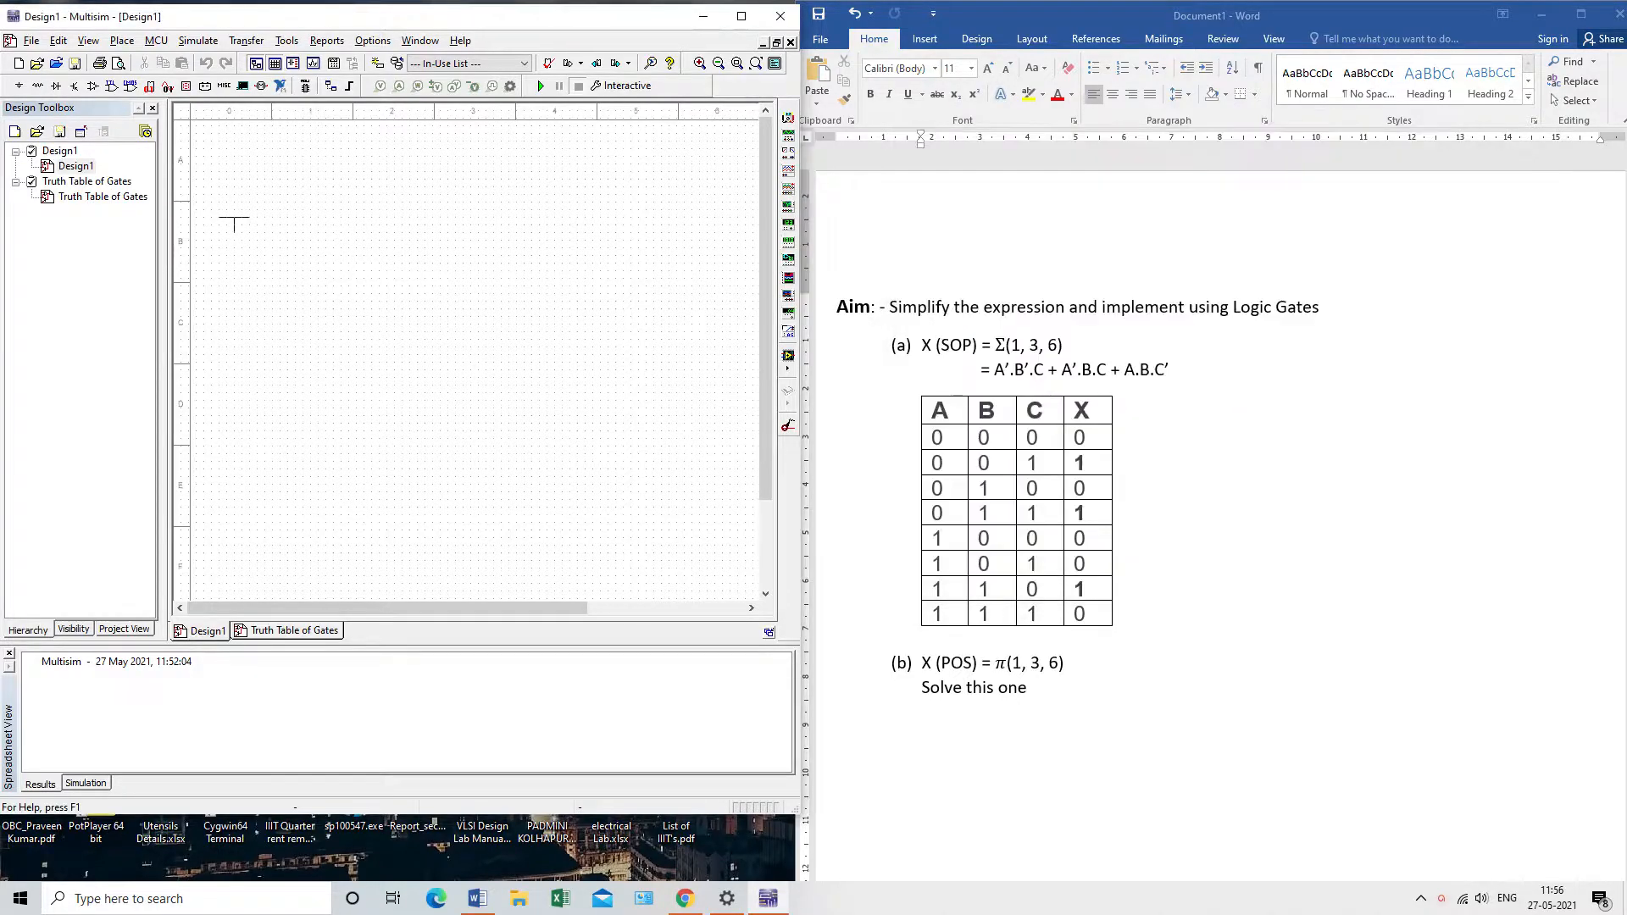
left_click(226, 222)
Step: Place a GROUND component directly below the VCC supply
type("Ground")
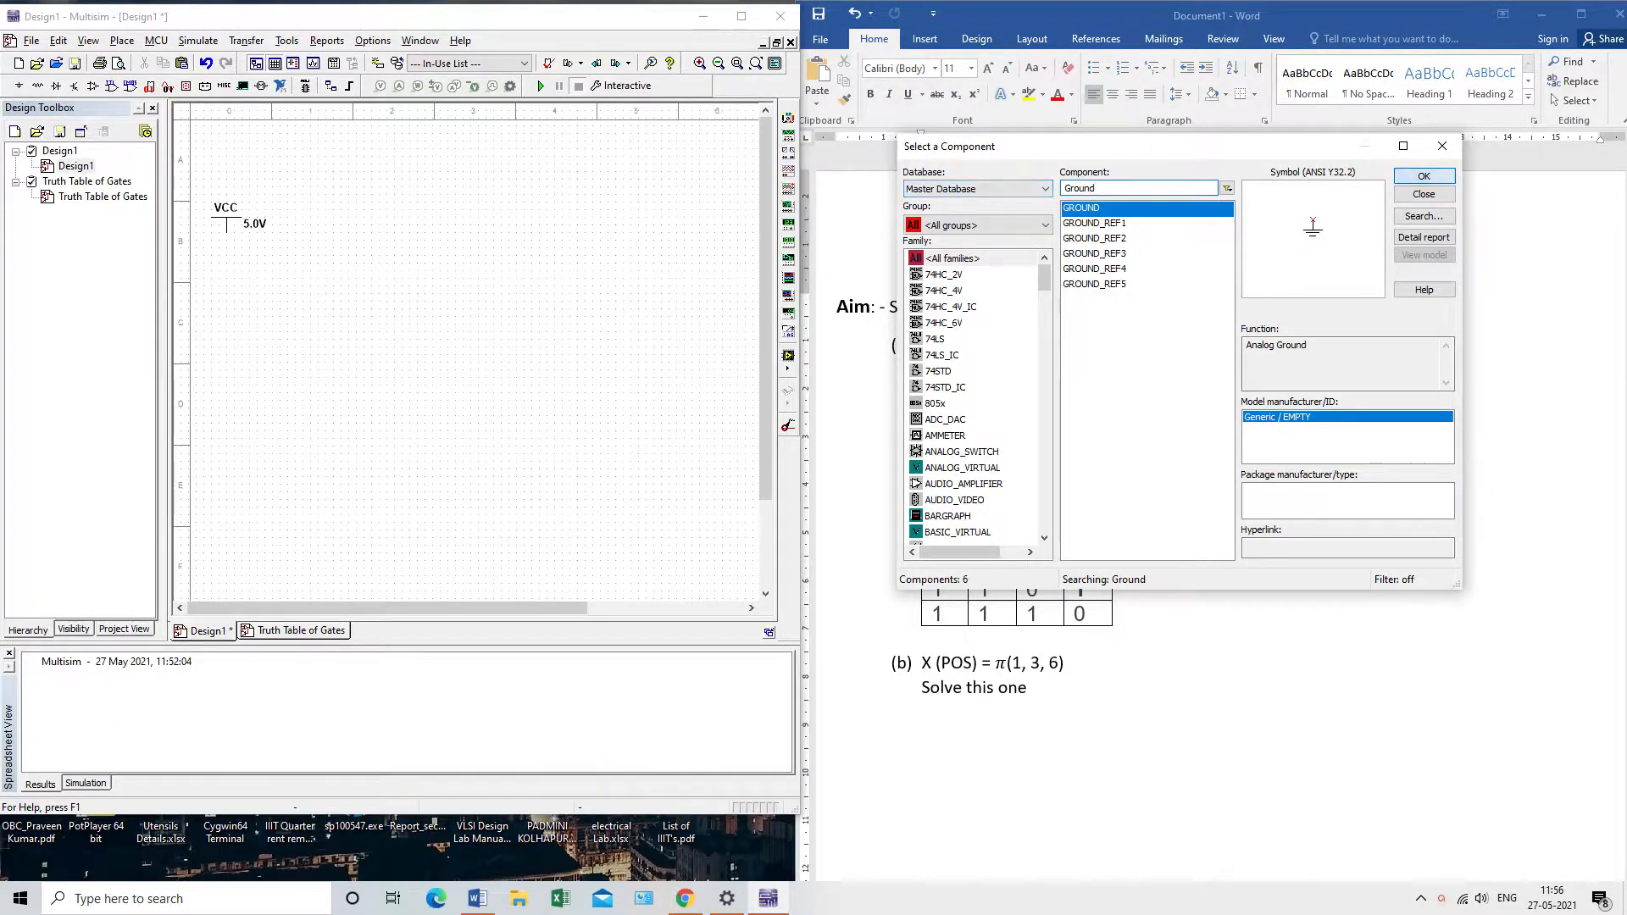
key("Return")
left_click(225, 437)
Step: Place three SPDT switches from the Master Database, stacked vertically beside the VCC supply
left_click_drag(1102, 188, 1044, 189)
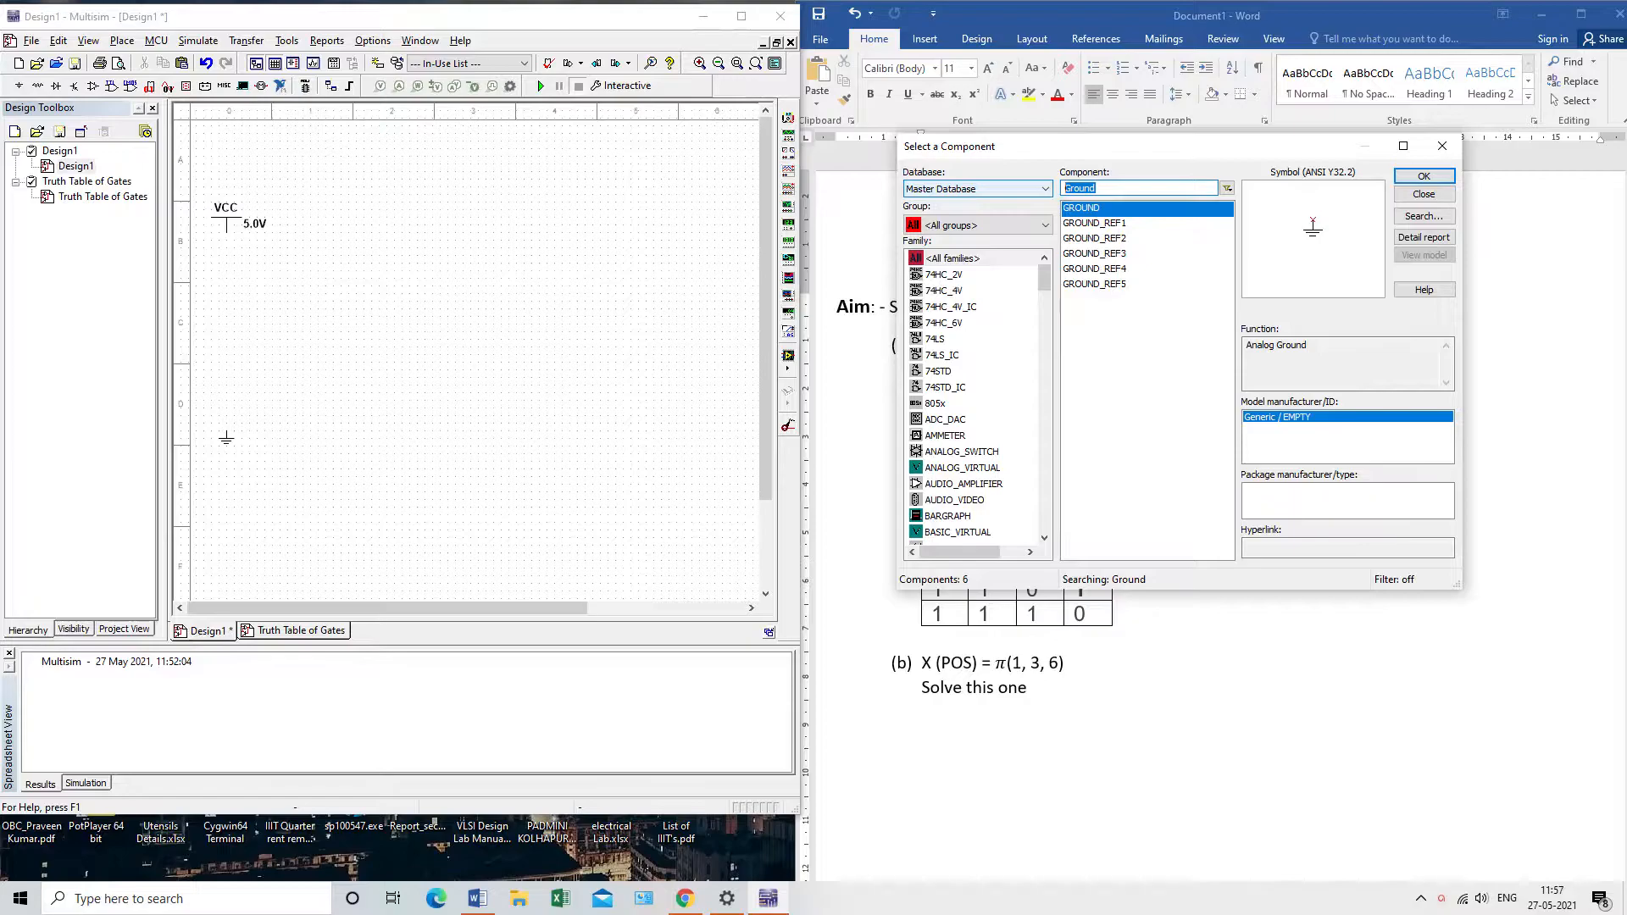
type("spdt")
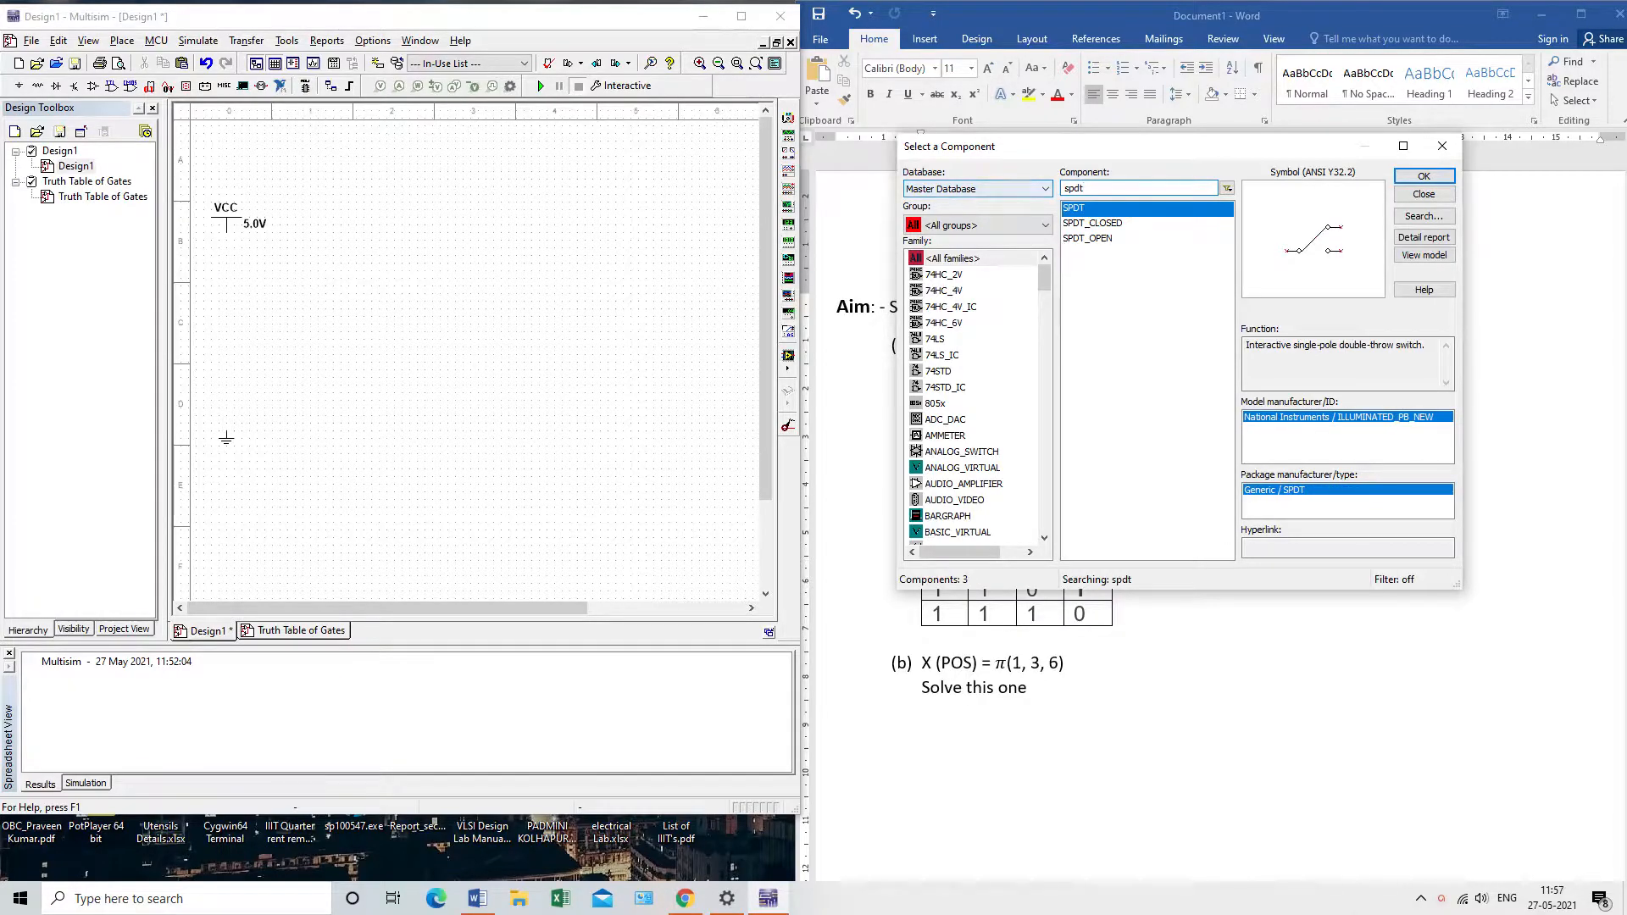
key("Return")
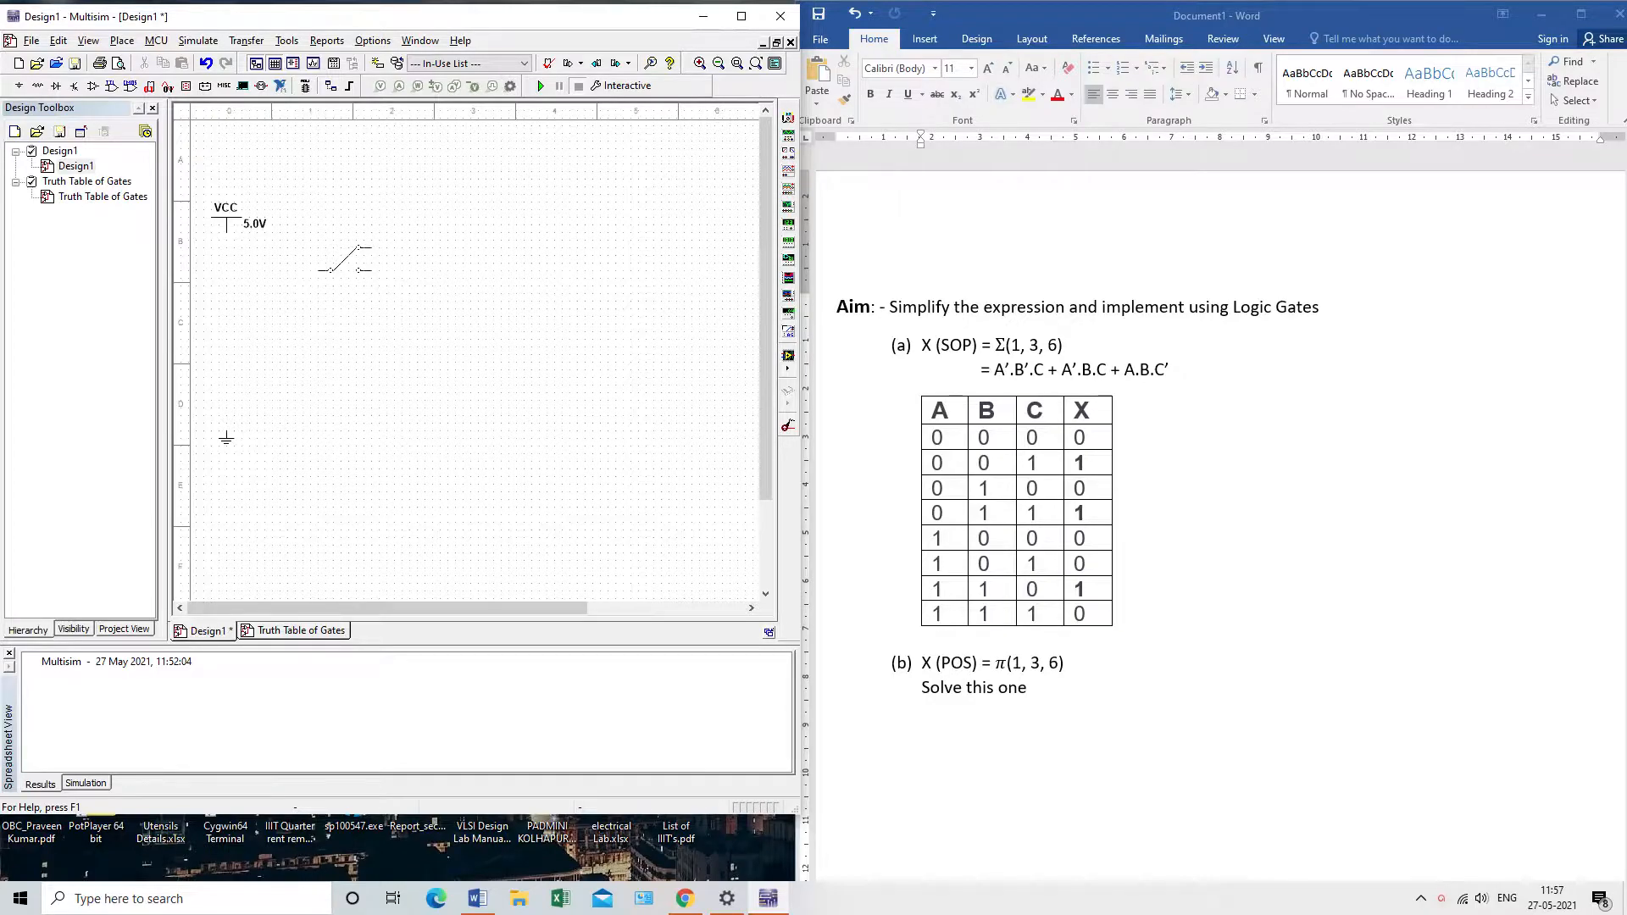
left_click(338, 259)
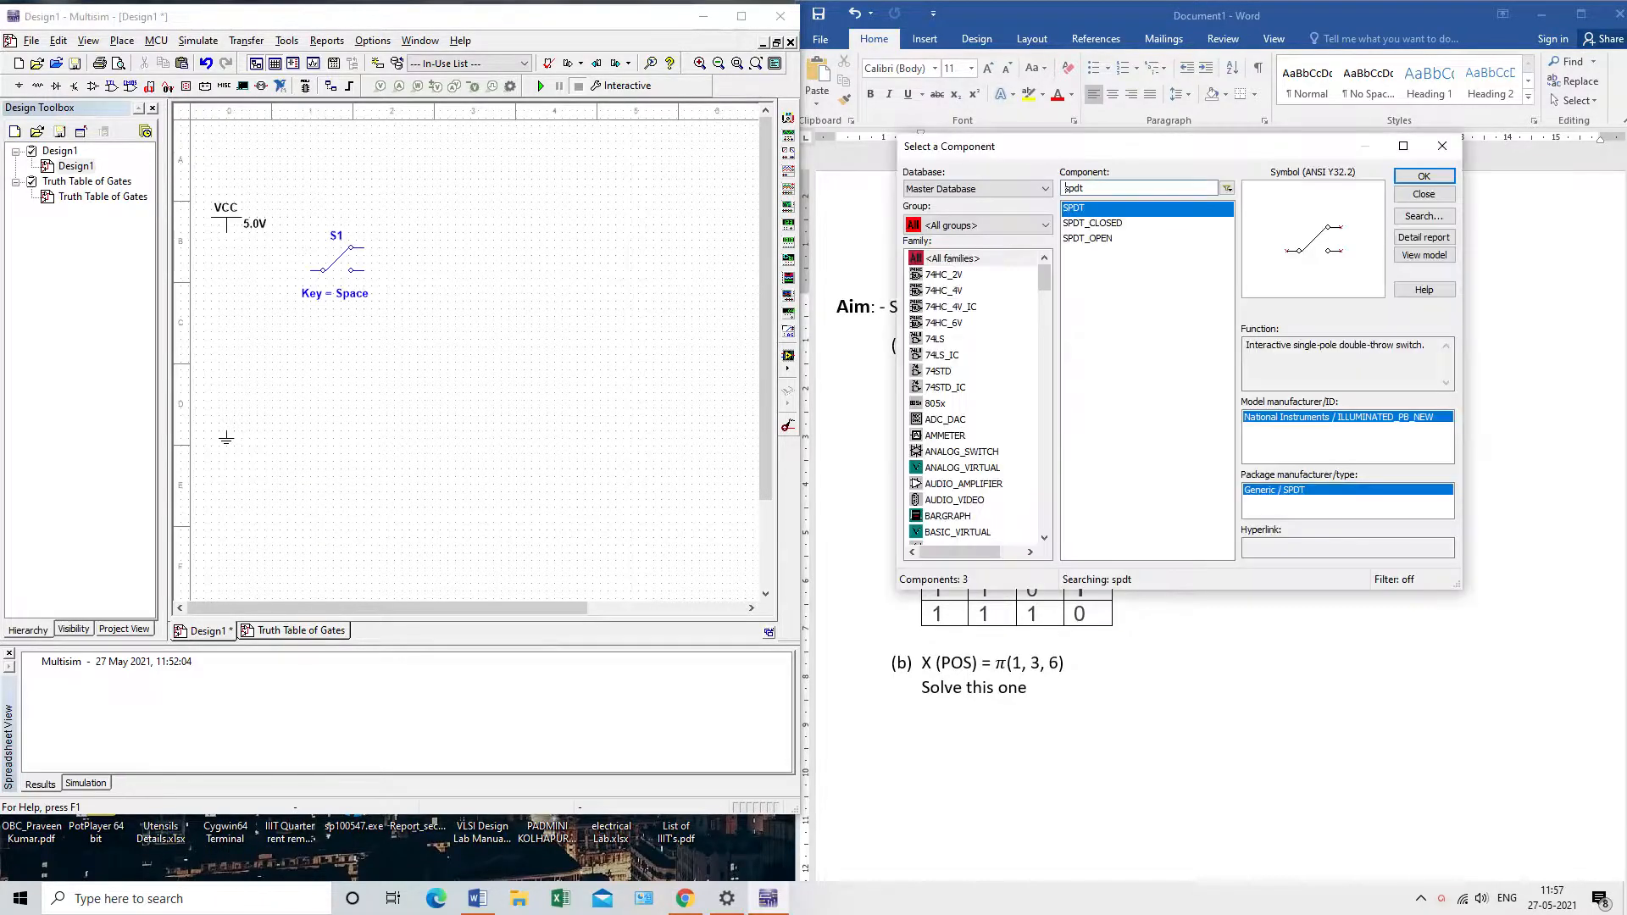
key("Escape")
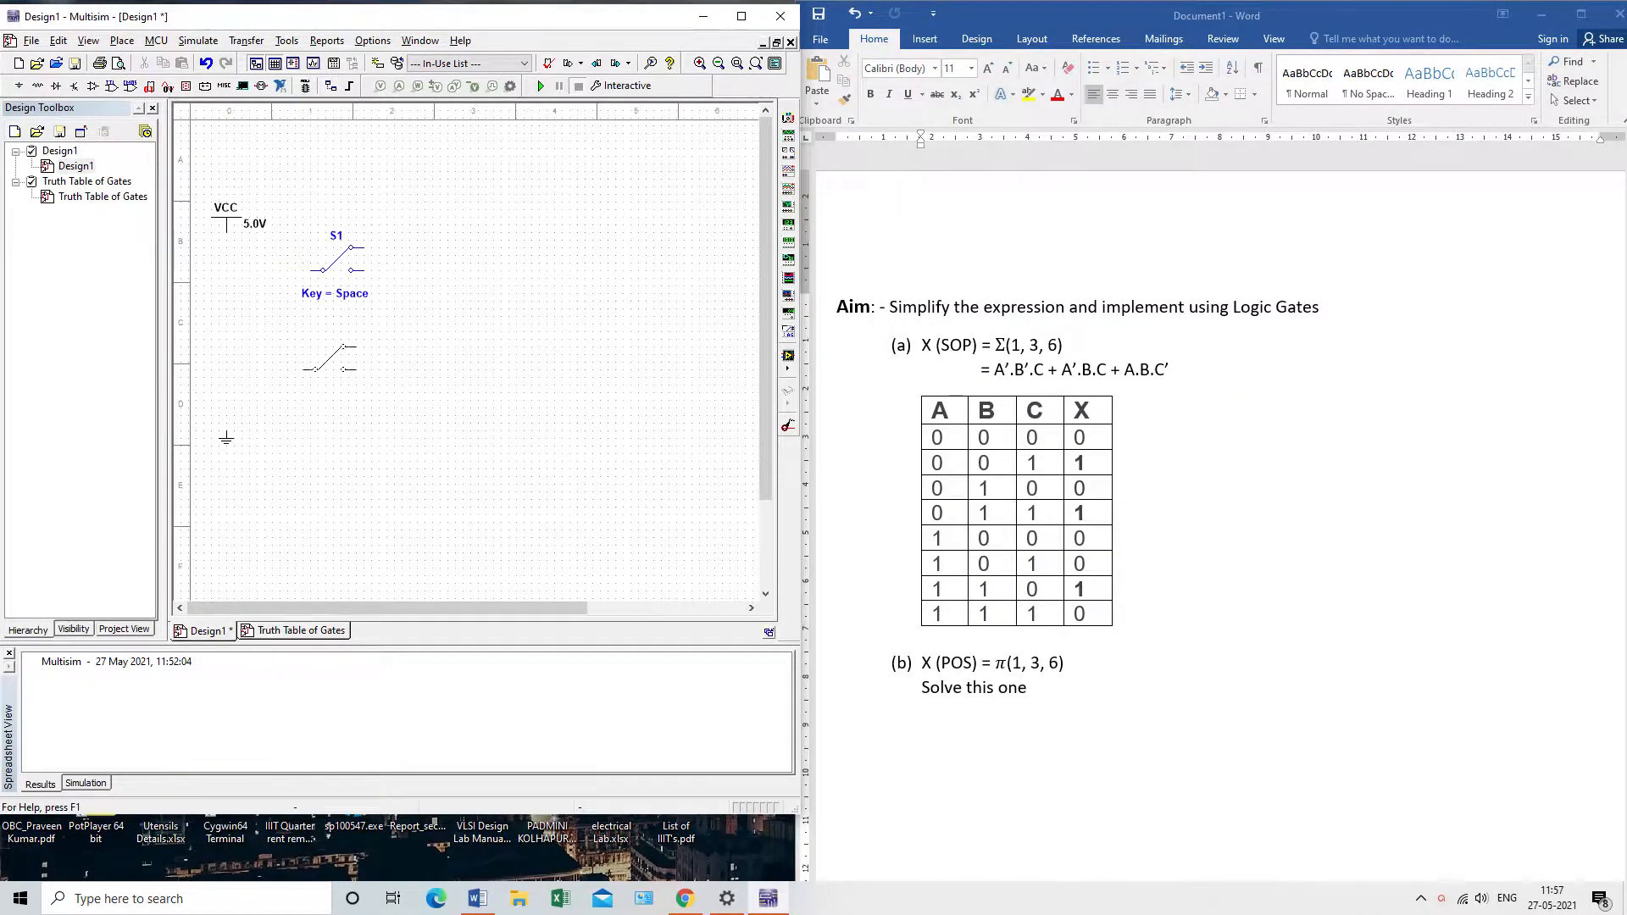
left_click(330, 344)
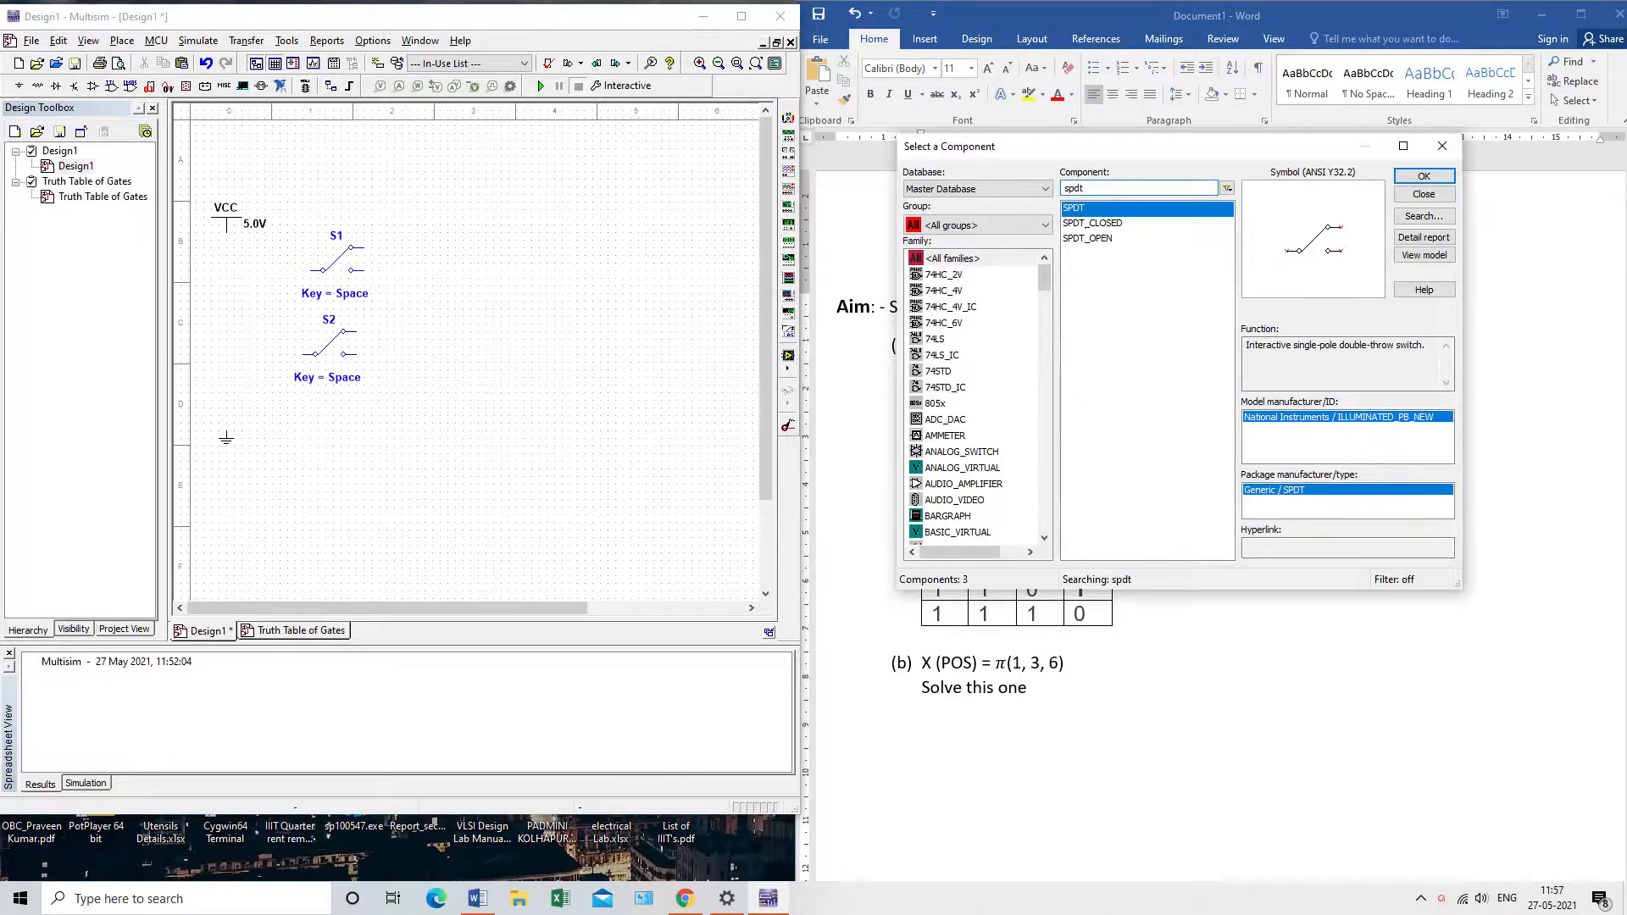
key("Return")
left_click(322, 428)
Step: Move the ground symbol straight down so it sits below the level of the lowest switch
left_click(226, 439)
left_click_drag(227, 439, 226, 507)
left_click(293, 517)
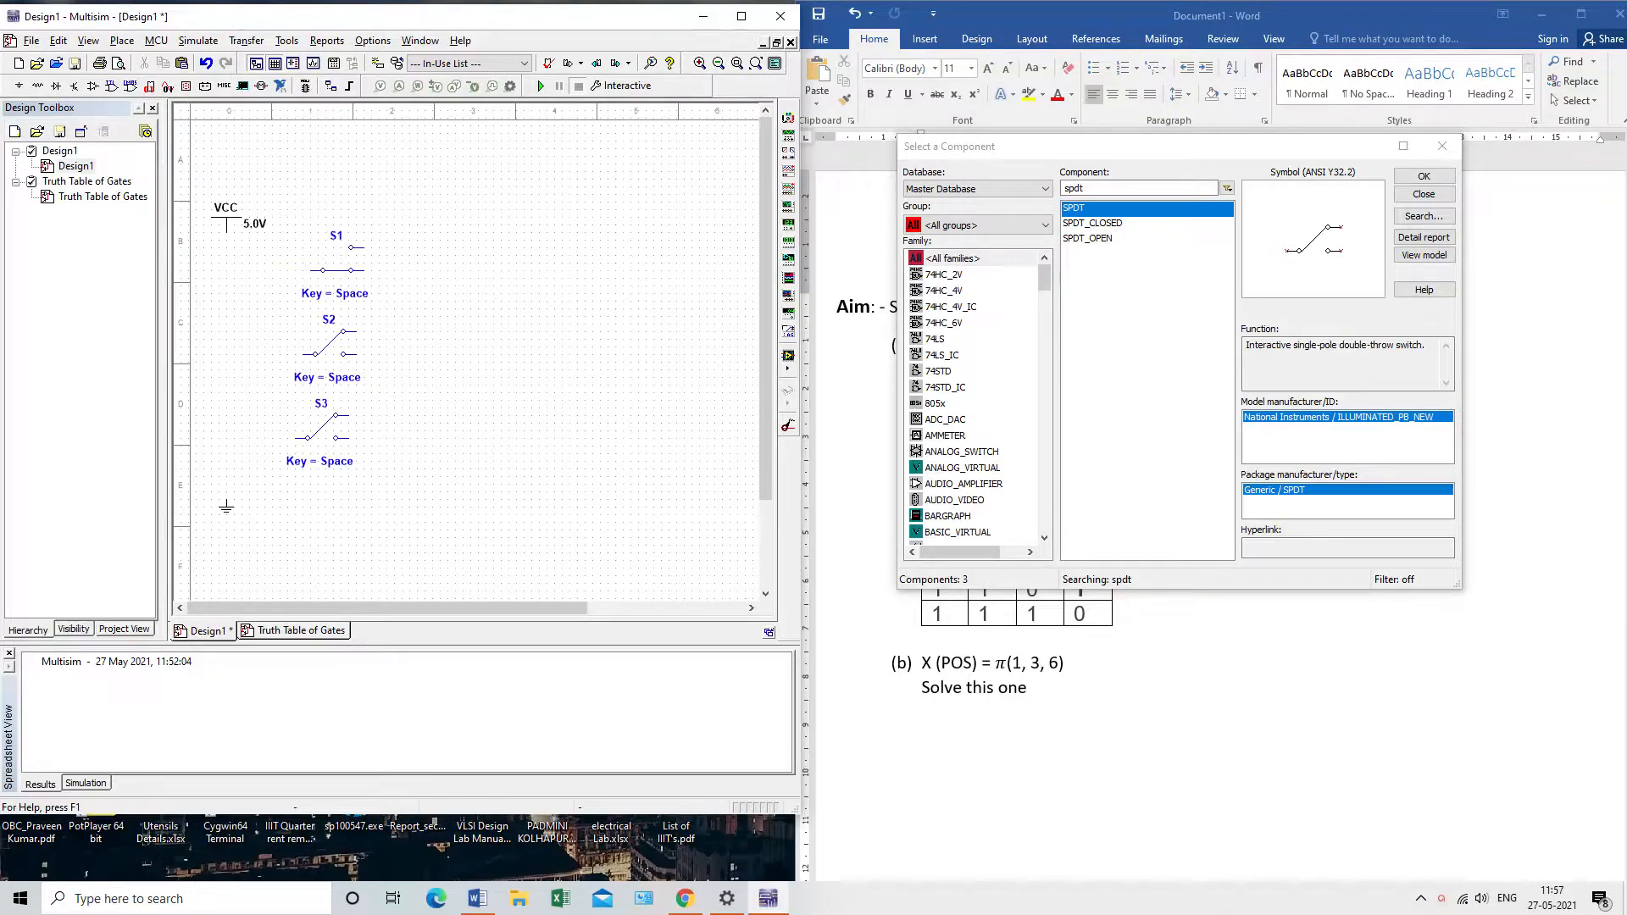
left_click(328, 377)
left_click(335, 294)
left_click(336, 268)
left_click(226, 232)
left_click(315, 271)
key("Escape")
Step: Rotate switches S1, S2 and S3 by 180 degrees each so their double contacts face the VCC and ground side
left_click(342, 261)
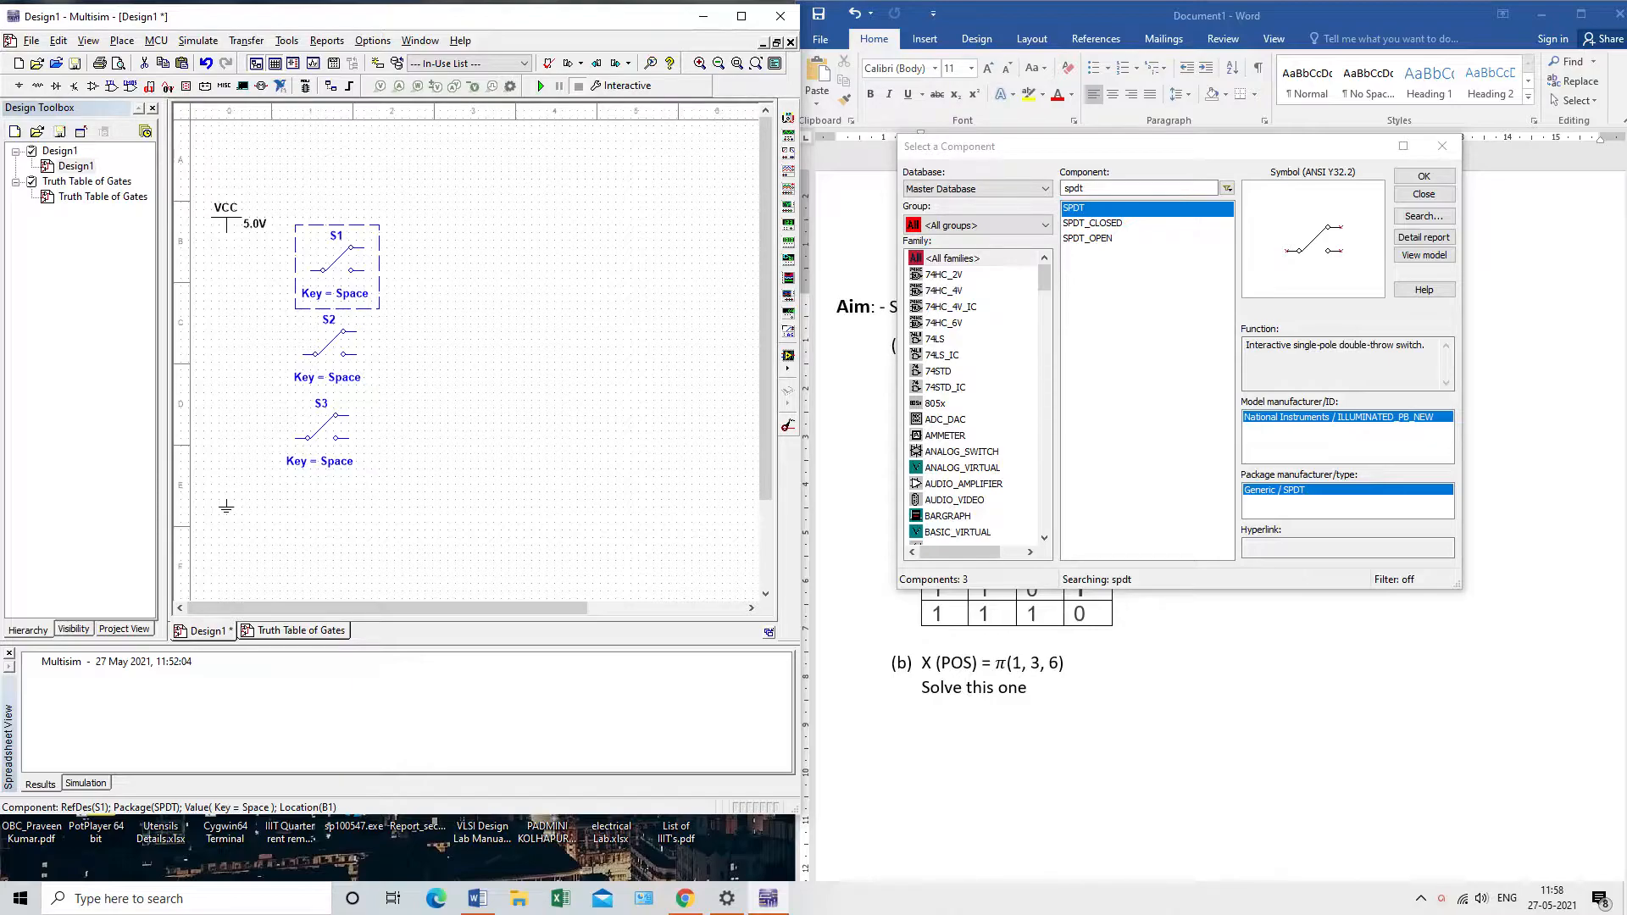
key("ctrl+r")
key("ctrl+r")
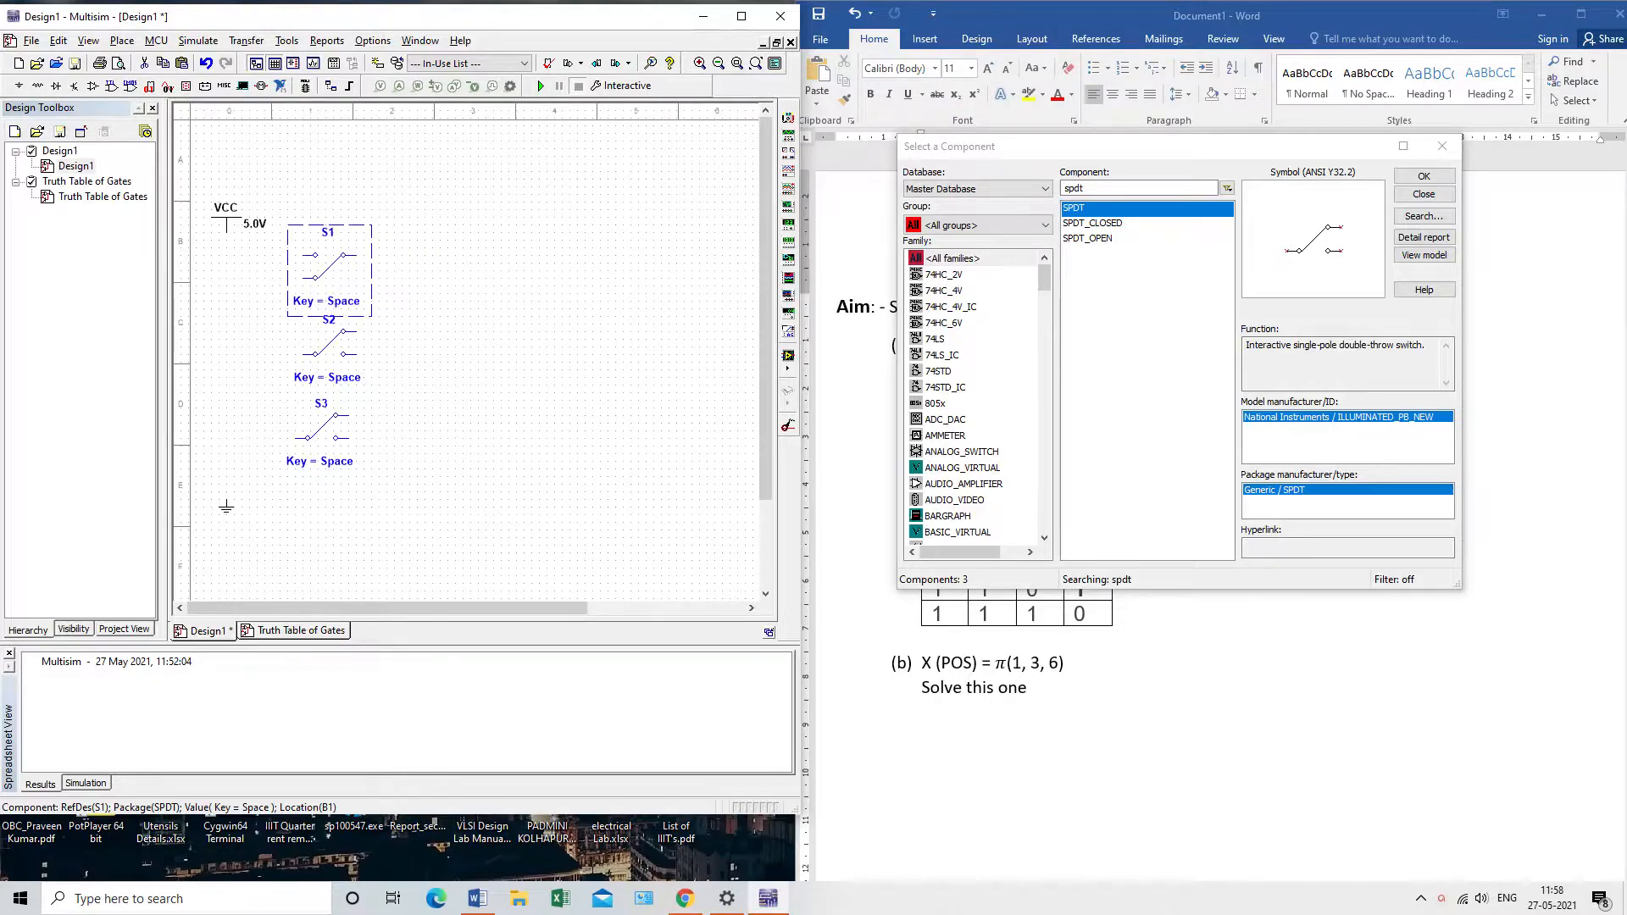
left_click(329, 343)
key("ctrl+r")
key("ctrl+r")
left_click(323, 426)
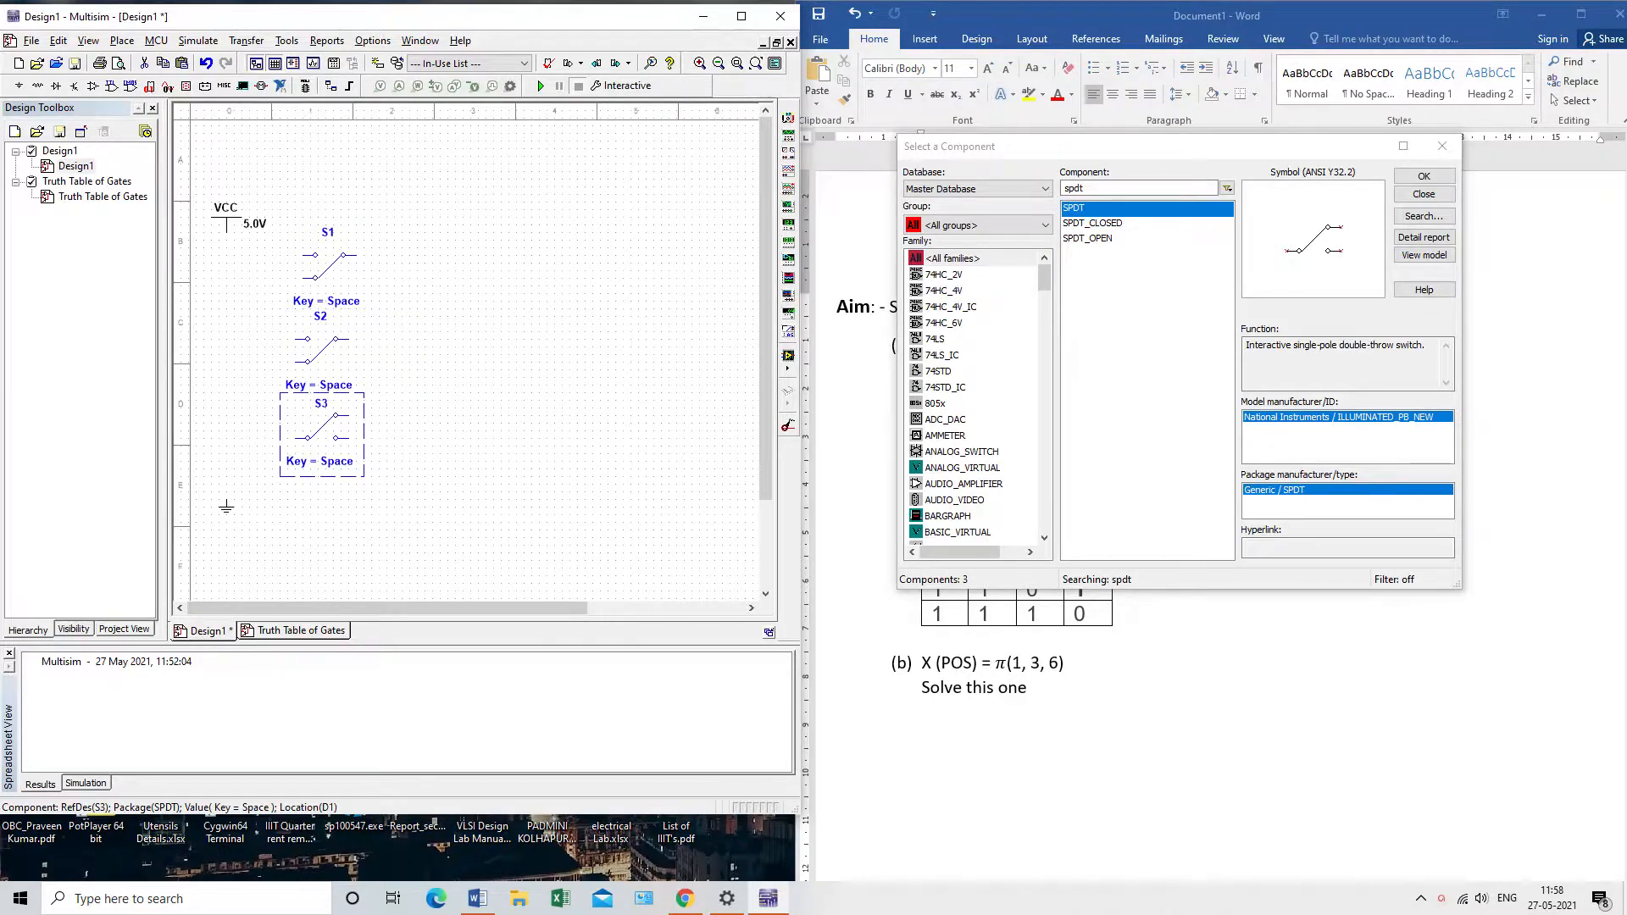
key("ctrl+r")
key("ctrl+r")
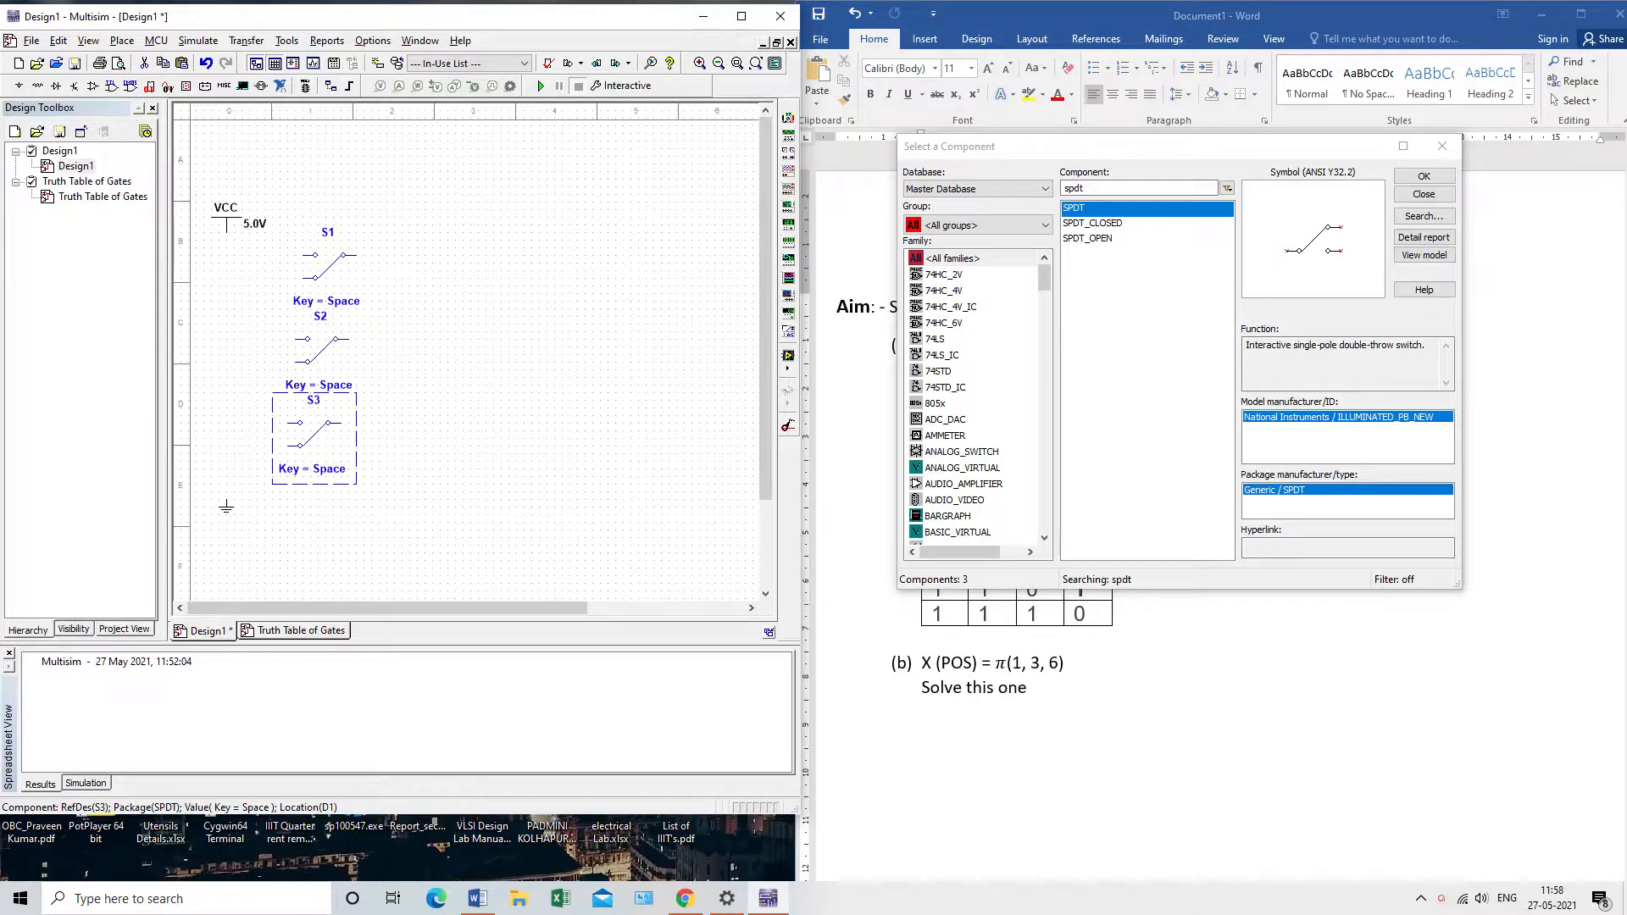
key("Escape")
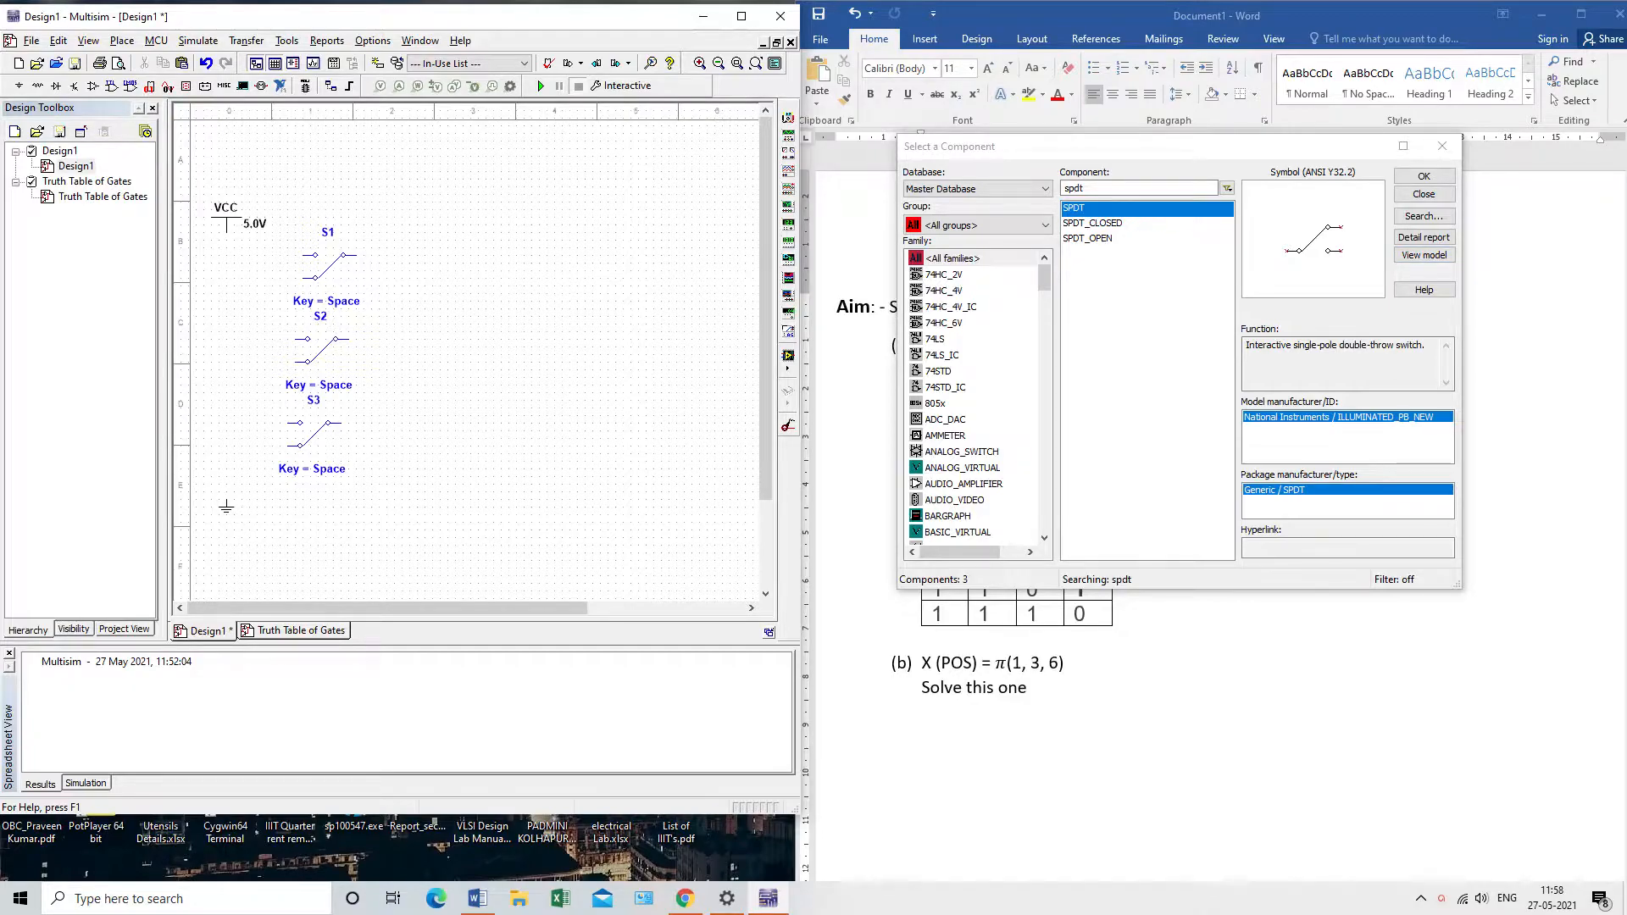
Step: Wire VCC to the upper contact of switch S1 and ground to its lower contact
left_click(227, 231)
left_click(315, 255)
left_click(226, 502)
left_click(316, 278)
Step: Wire the upper contacts of S2 and S3 to the VCC line and their lower contacts to the ground line
left_click(297, 339)
left_click(257, 254)
left_click(295, 362)
left_click(226, 362)
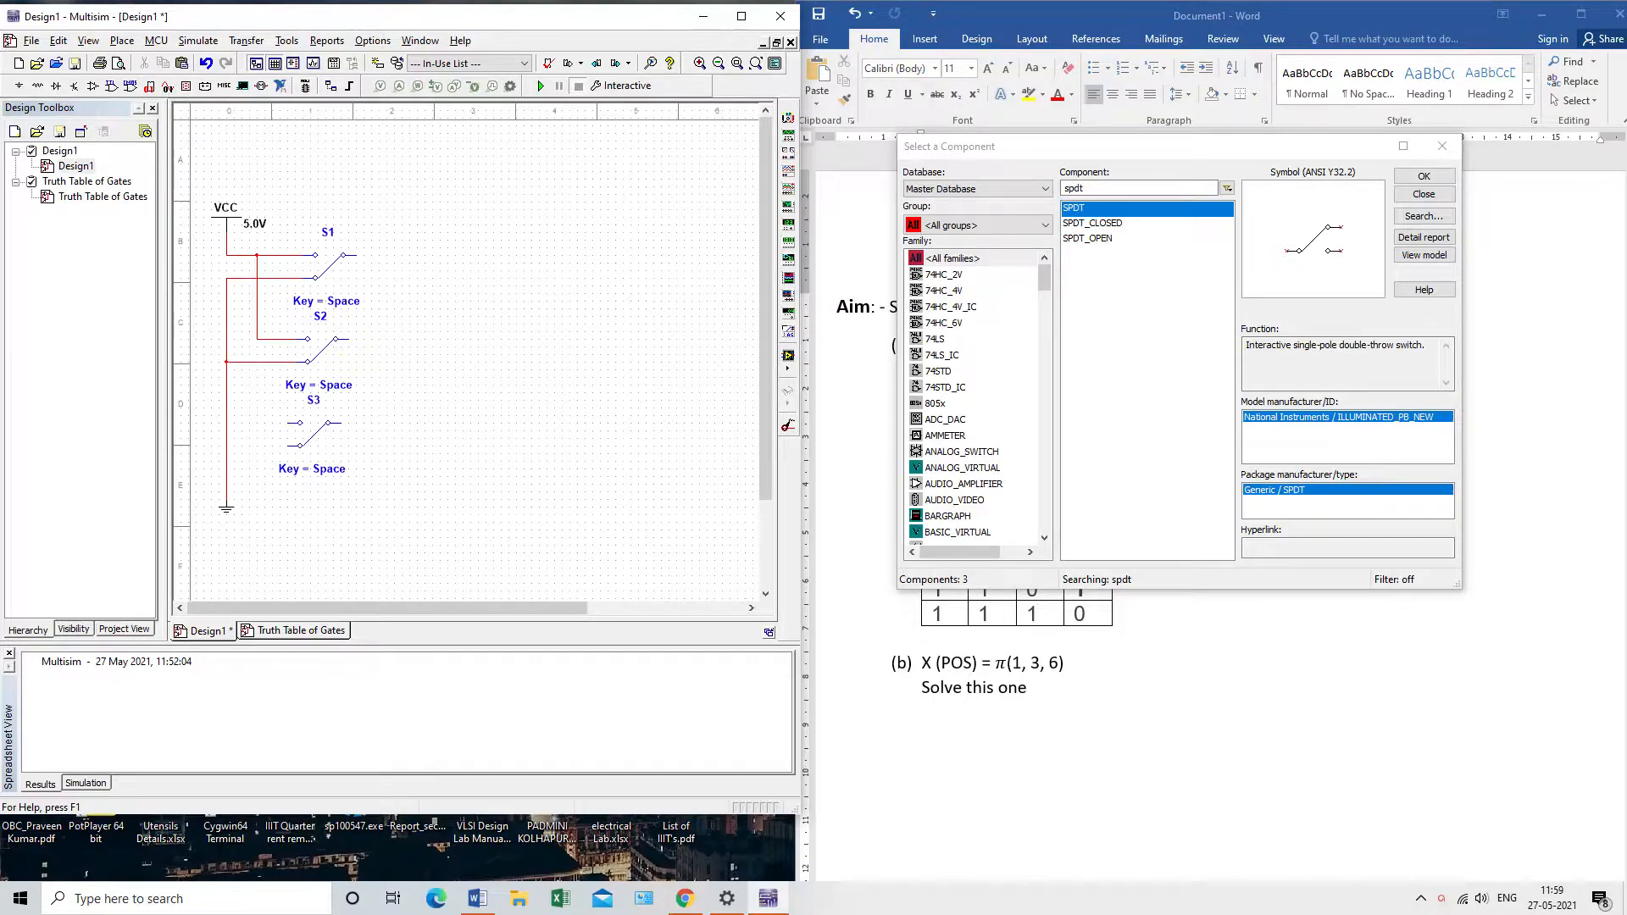
left_click(290, 422)
left_click(257, 332)
left_click(291, 446)
Step: Set the toggle key of switch S1 to A
left_click(326, 301)
double_click(330, 267)
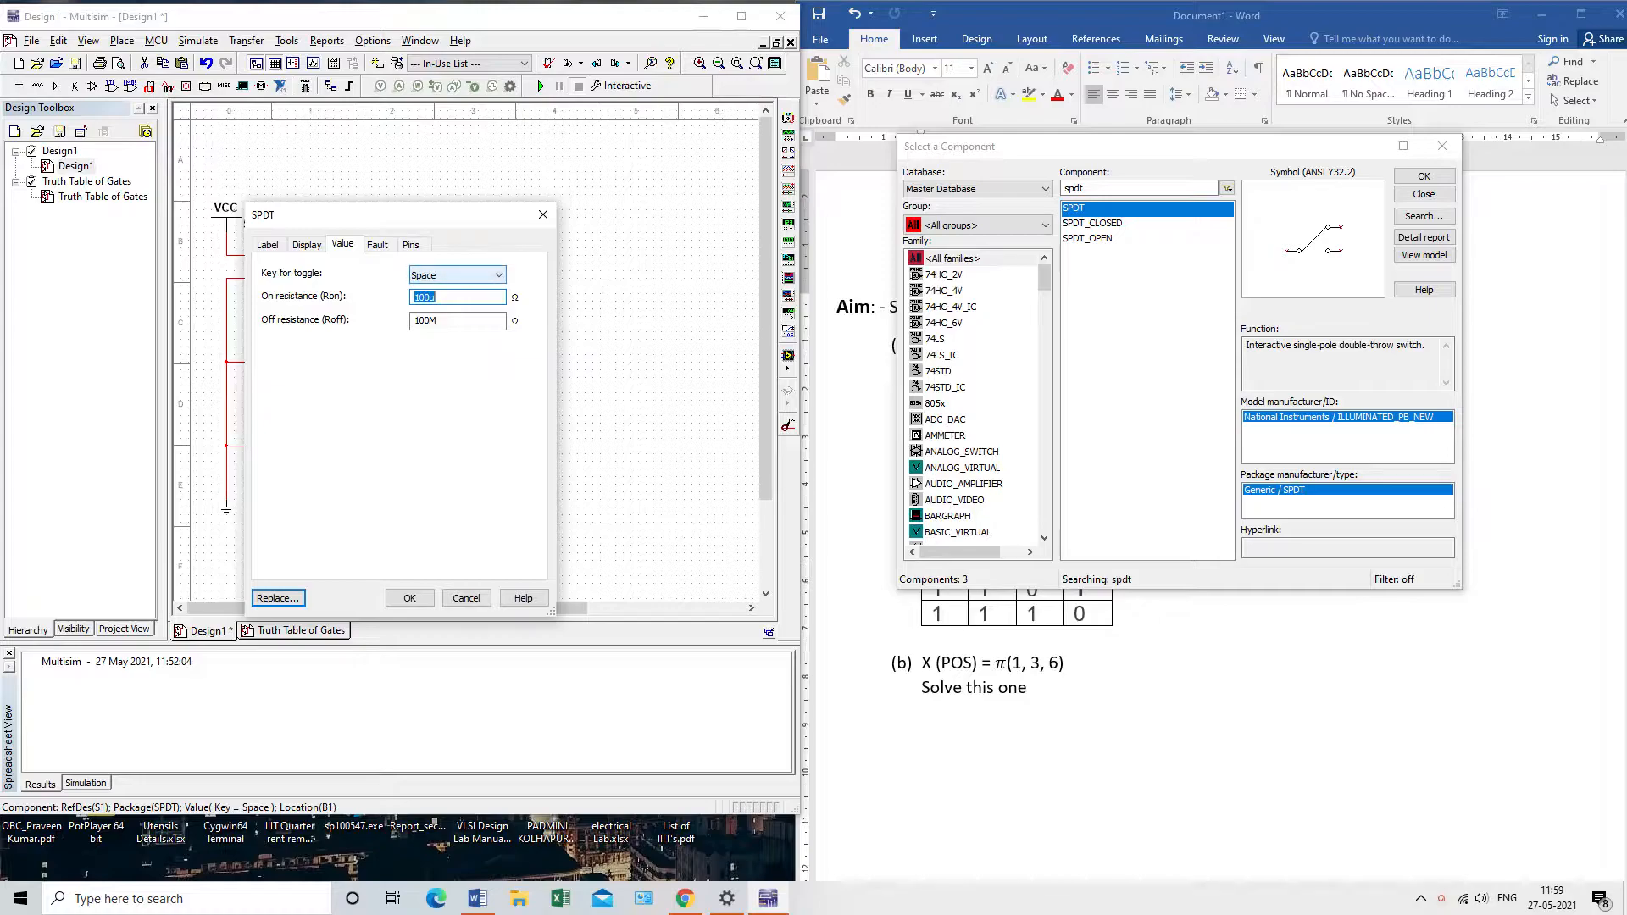
left_click(458, 275)
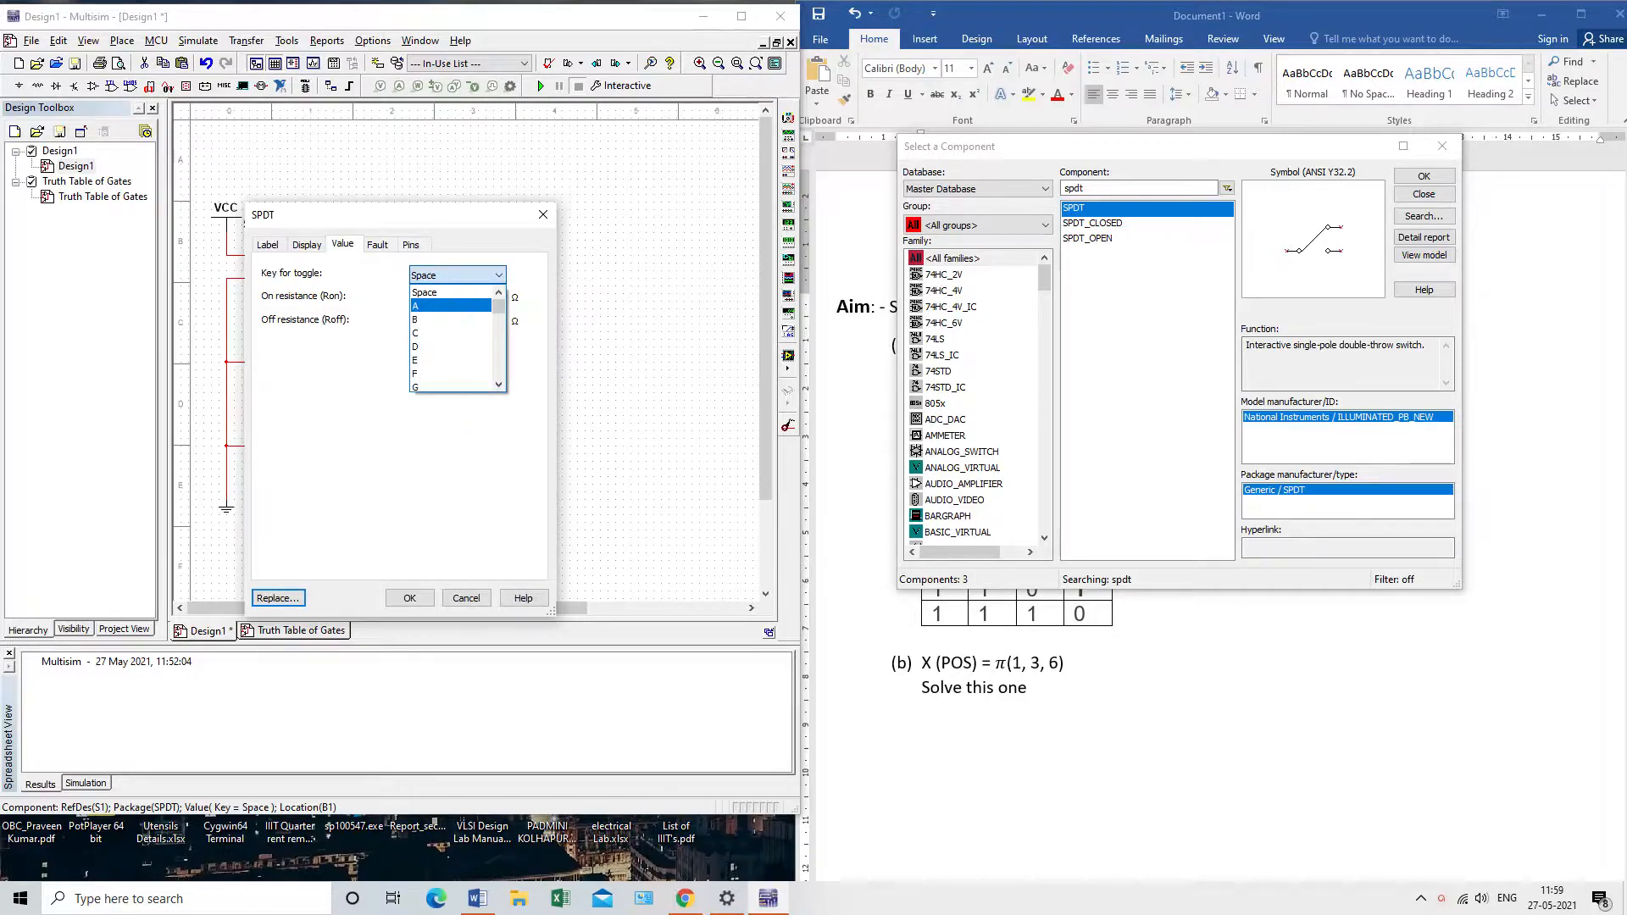
key("Return")
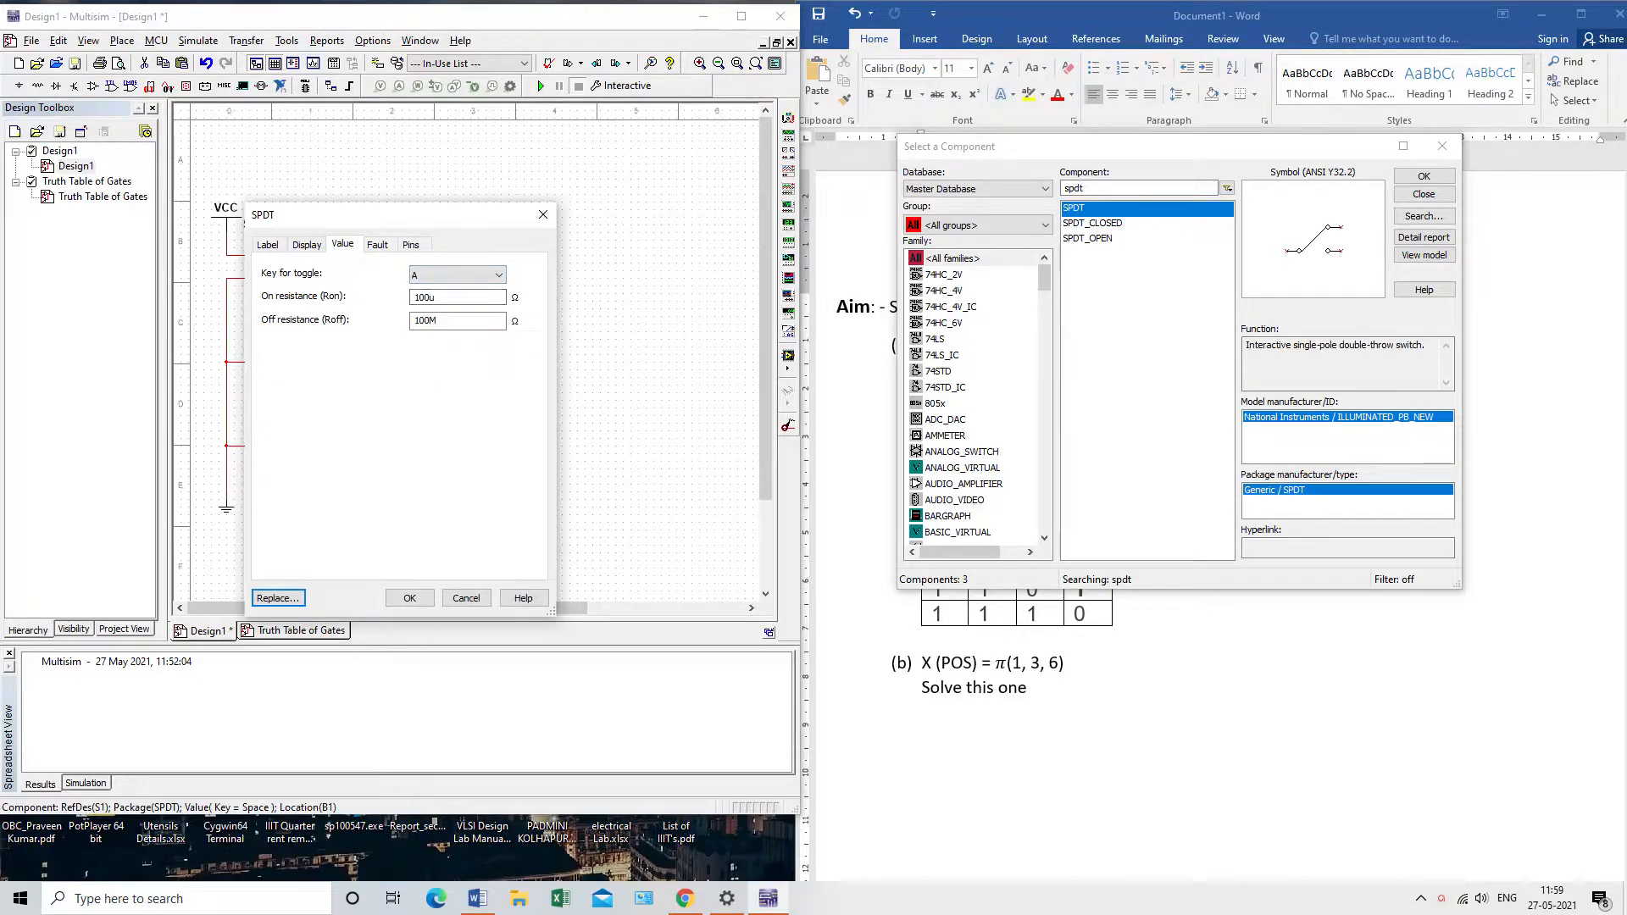
key("Tab")
key("Return")
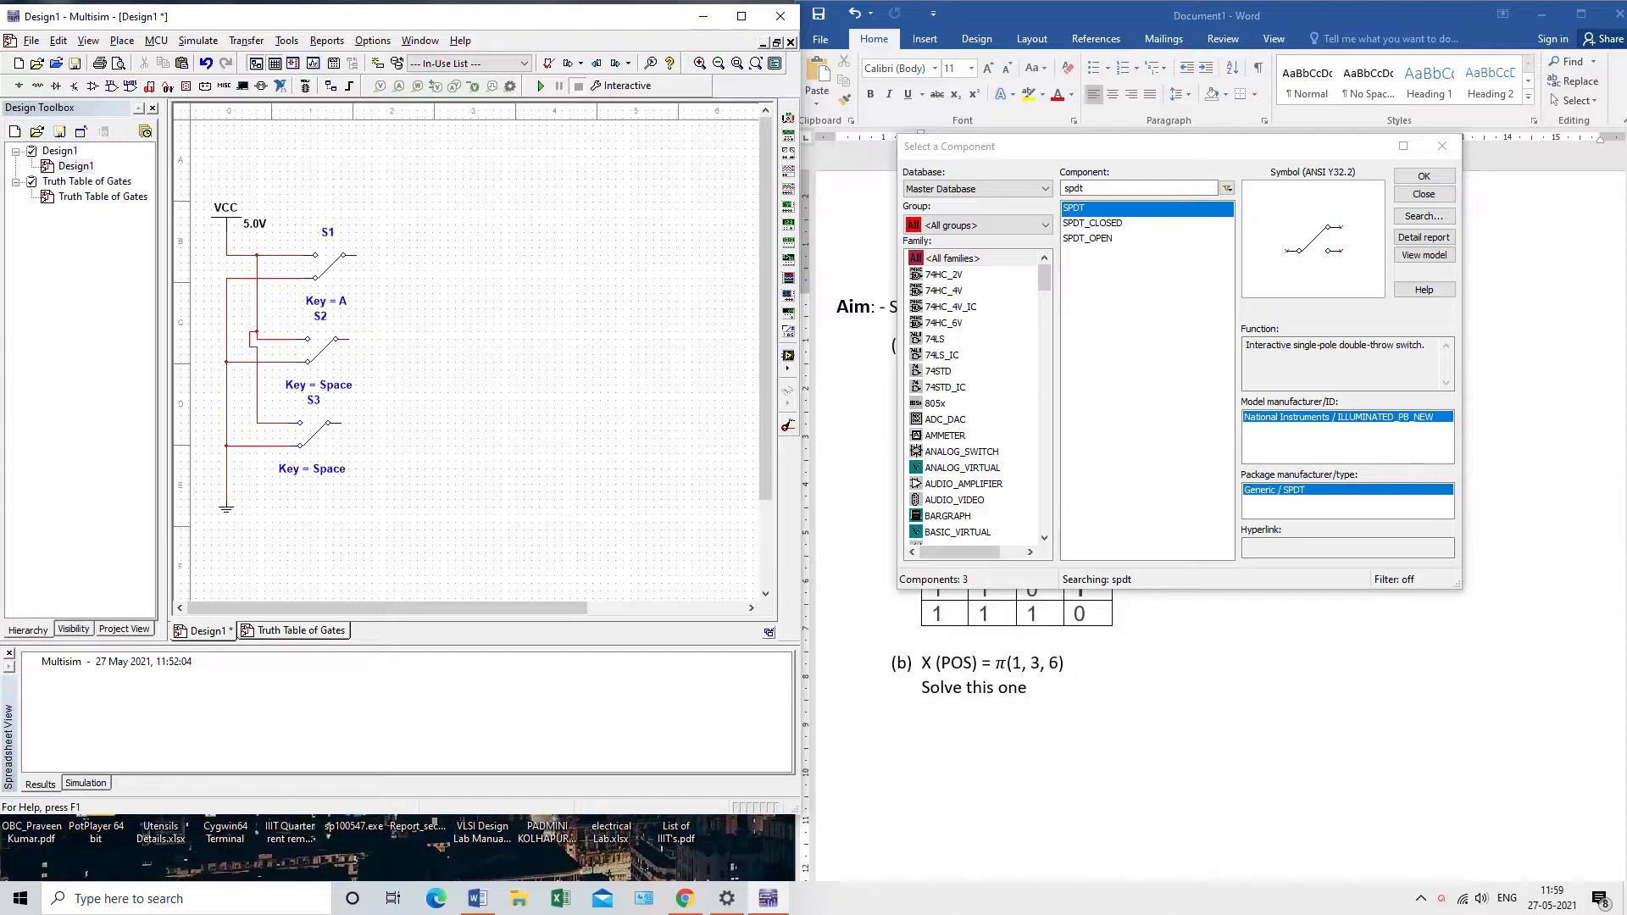
Step: Test switch S1 by toggling it back and forth several times with its assigned key
key("a")
key("a")
key("a")
key("a")
key("a")
key("a")
key("a")
key("a")
Step: Set the toggle key of switch S2 to B
double_click(319, 385)
left_click(457, 276)
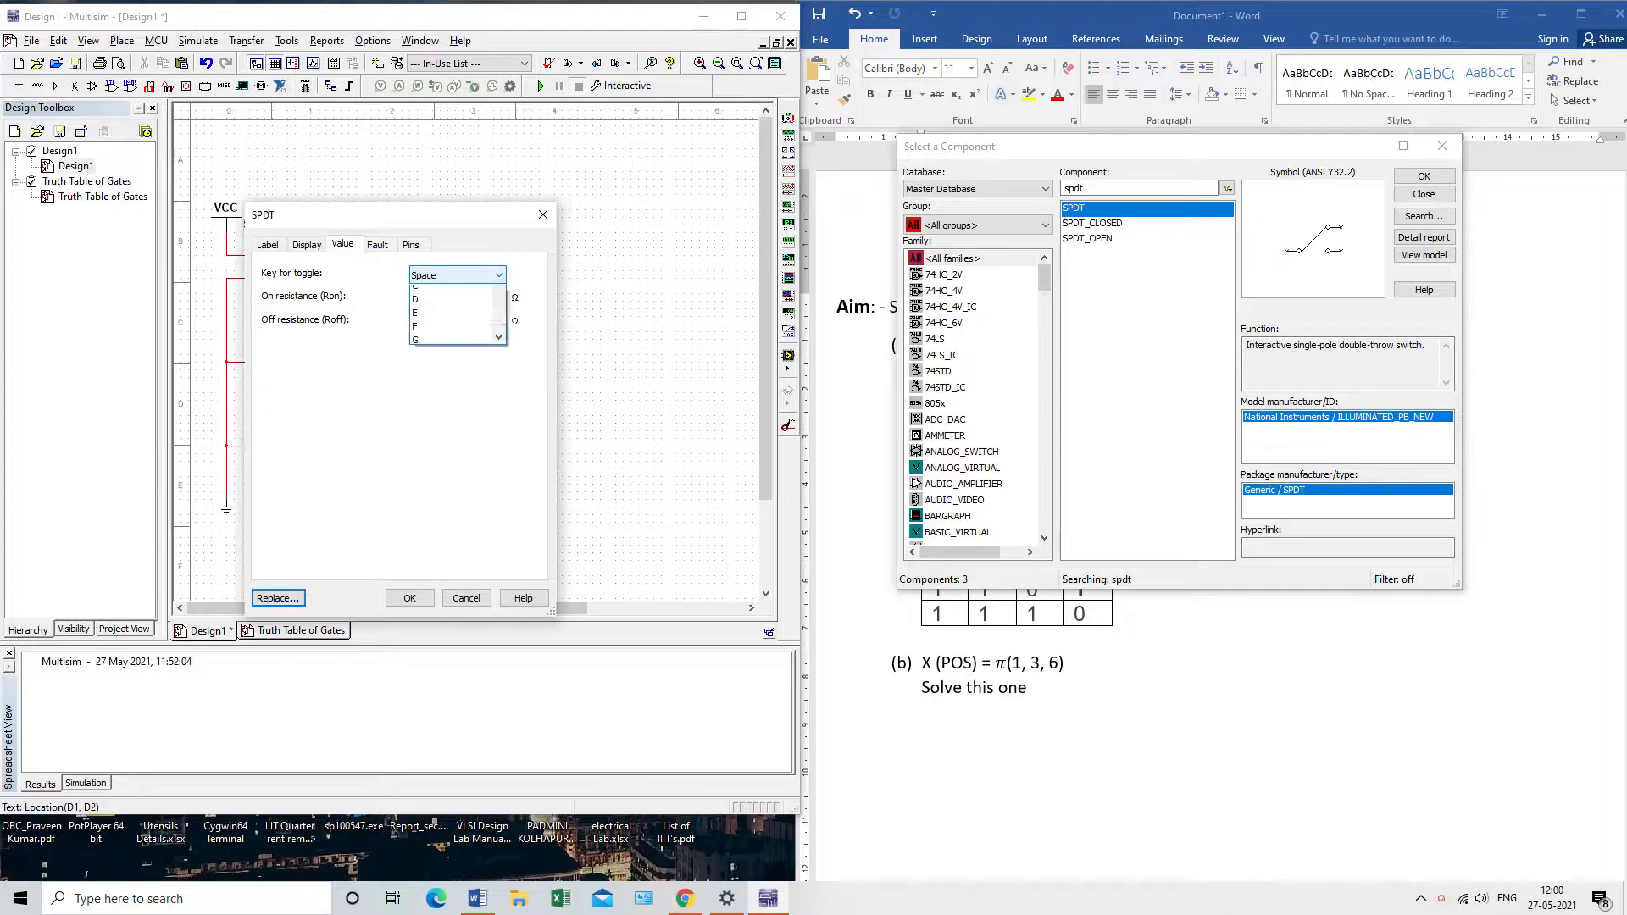
left_click(449, 319)
left_click(410, 599)
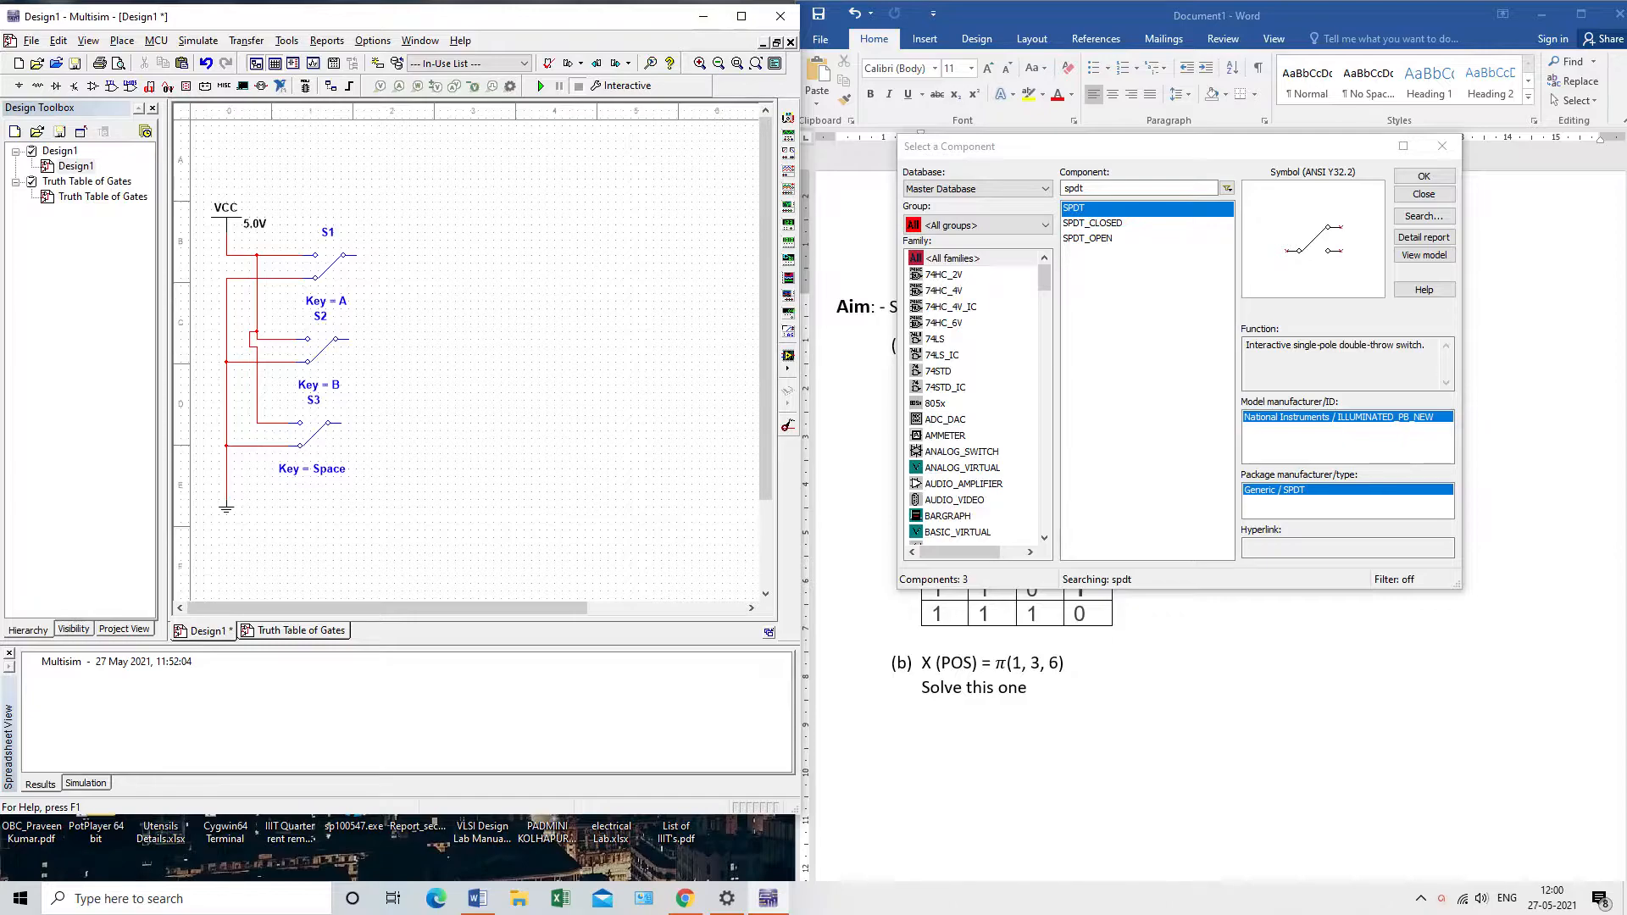
Step: Set the toggle key of switch S3 to C
double_click(314, 435)
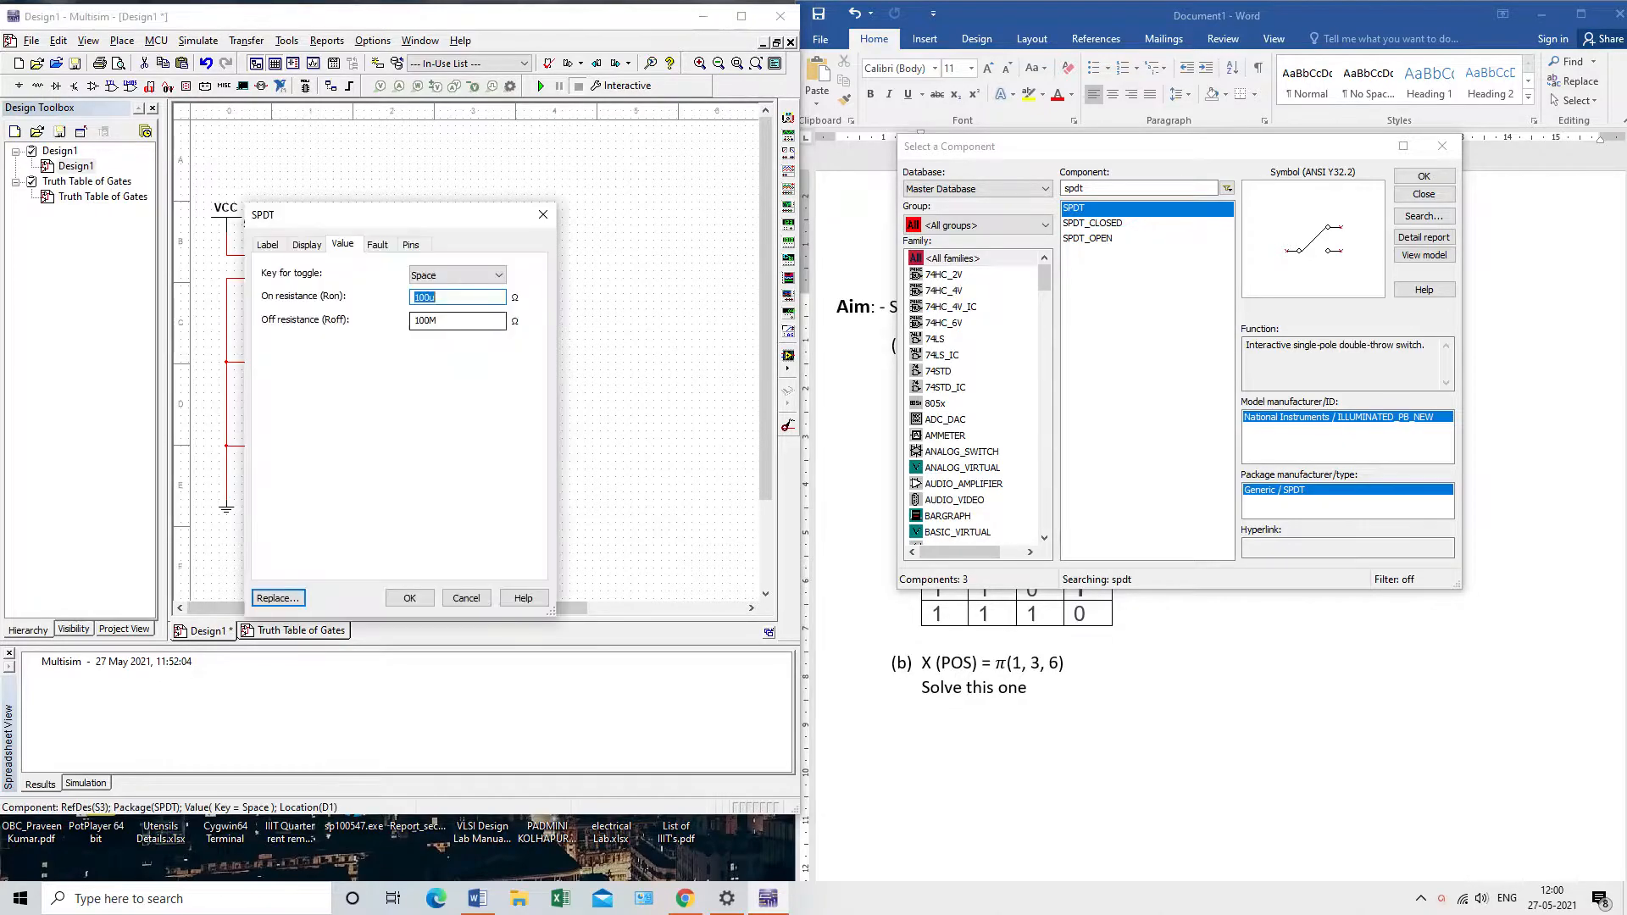
left_click(458, 276)
left_click(451, 332)
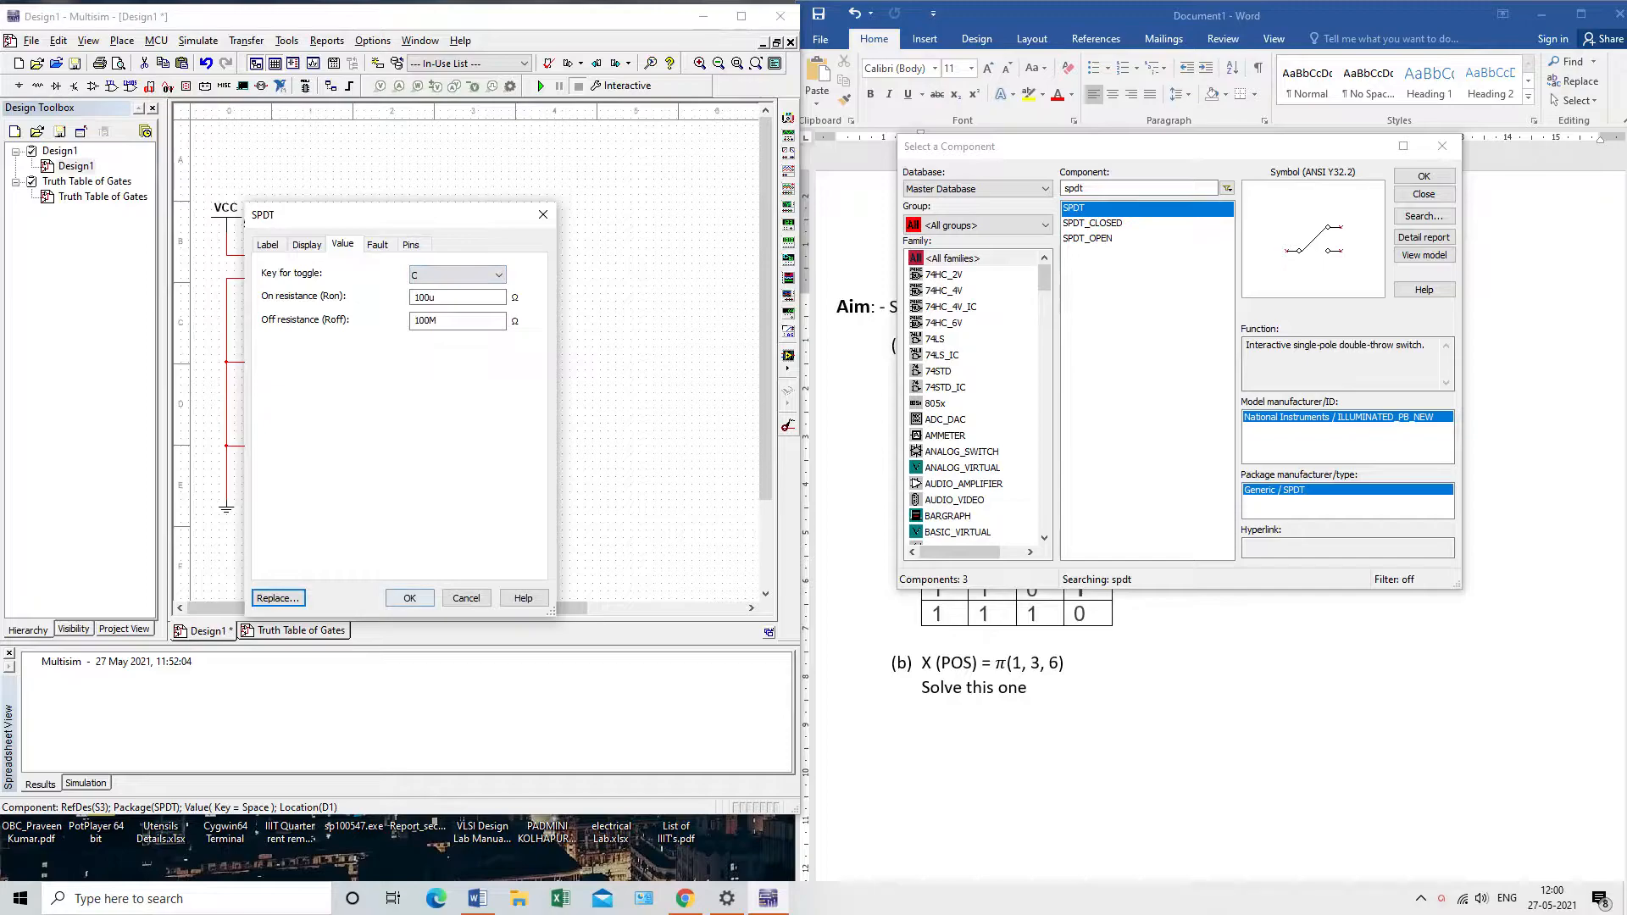
key("Return")
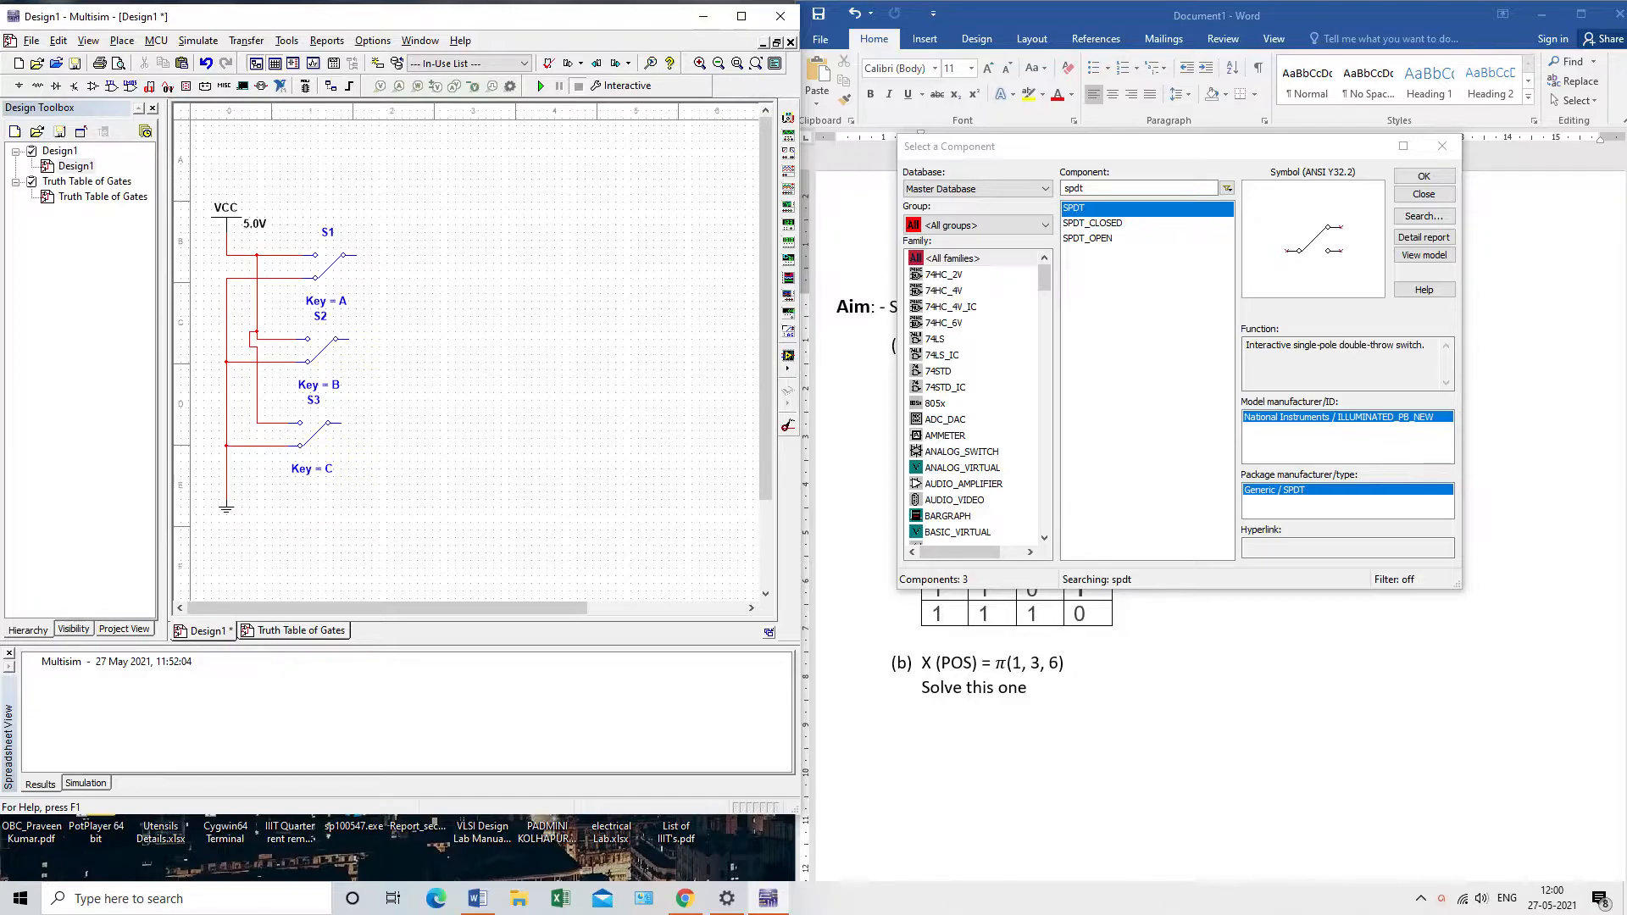
Step: Place two NOT gates from the Master Database, one beside the output of S1 and one beside S2
left_click_drag(1322, 147, 522, 546)
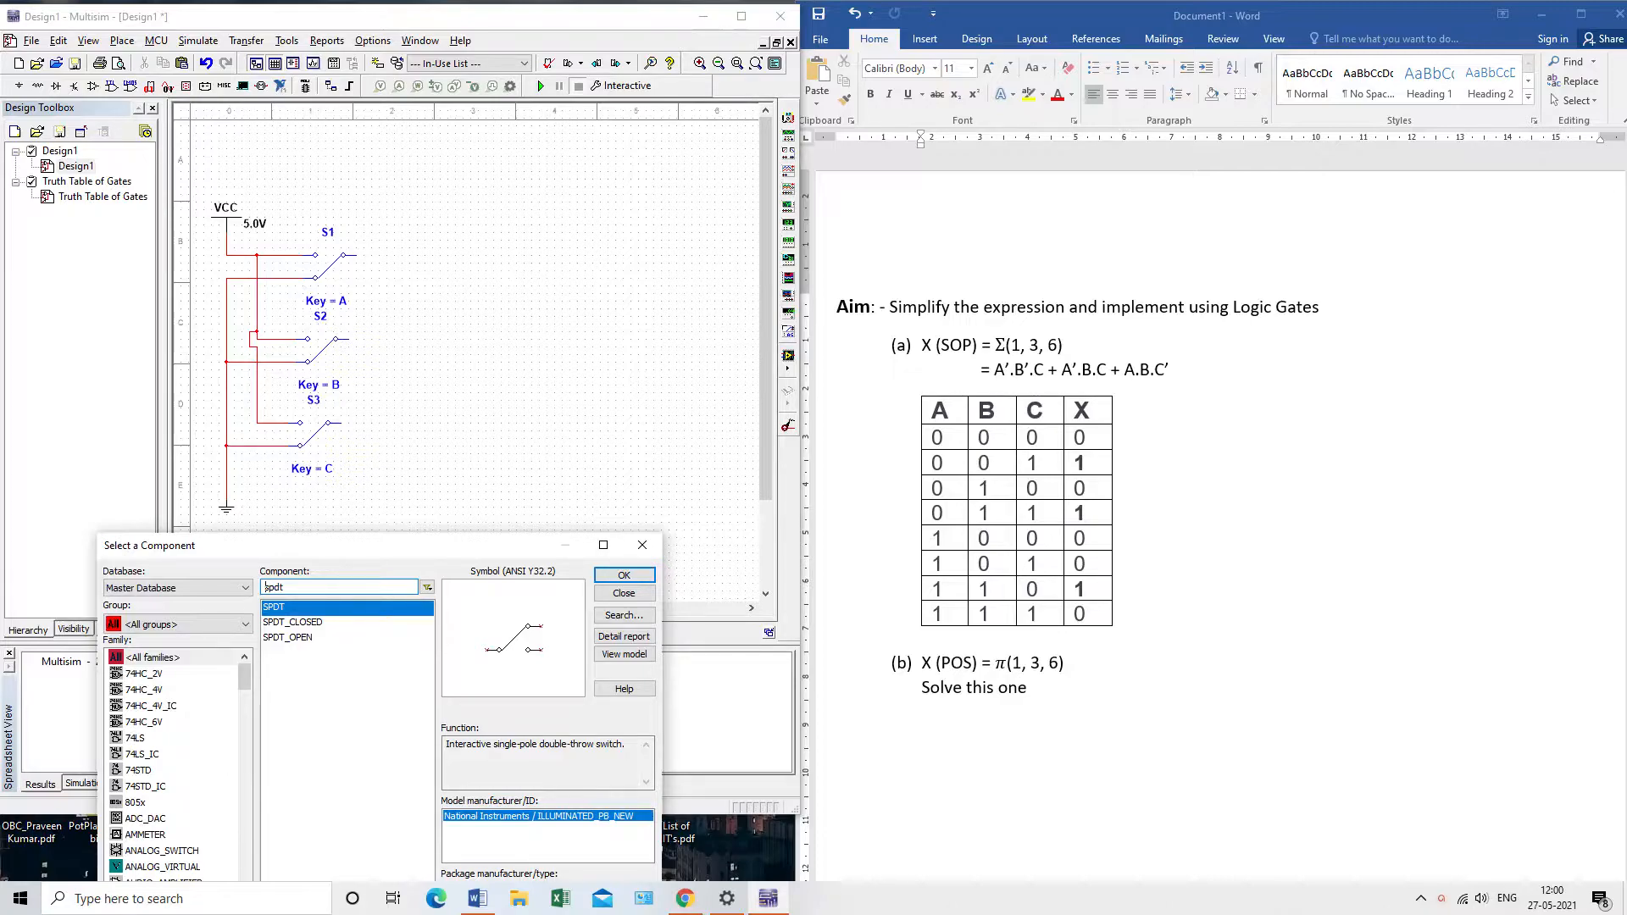
left_click_drag(356, 546, 369, 416)
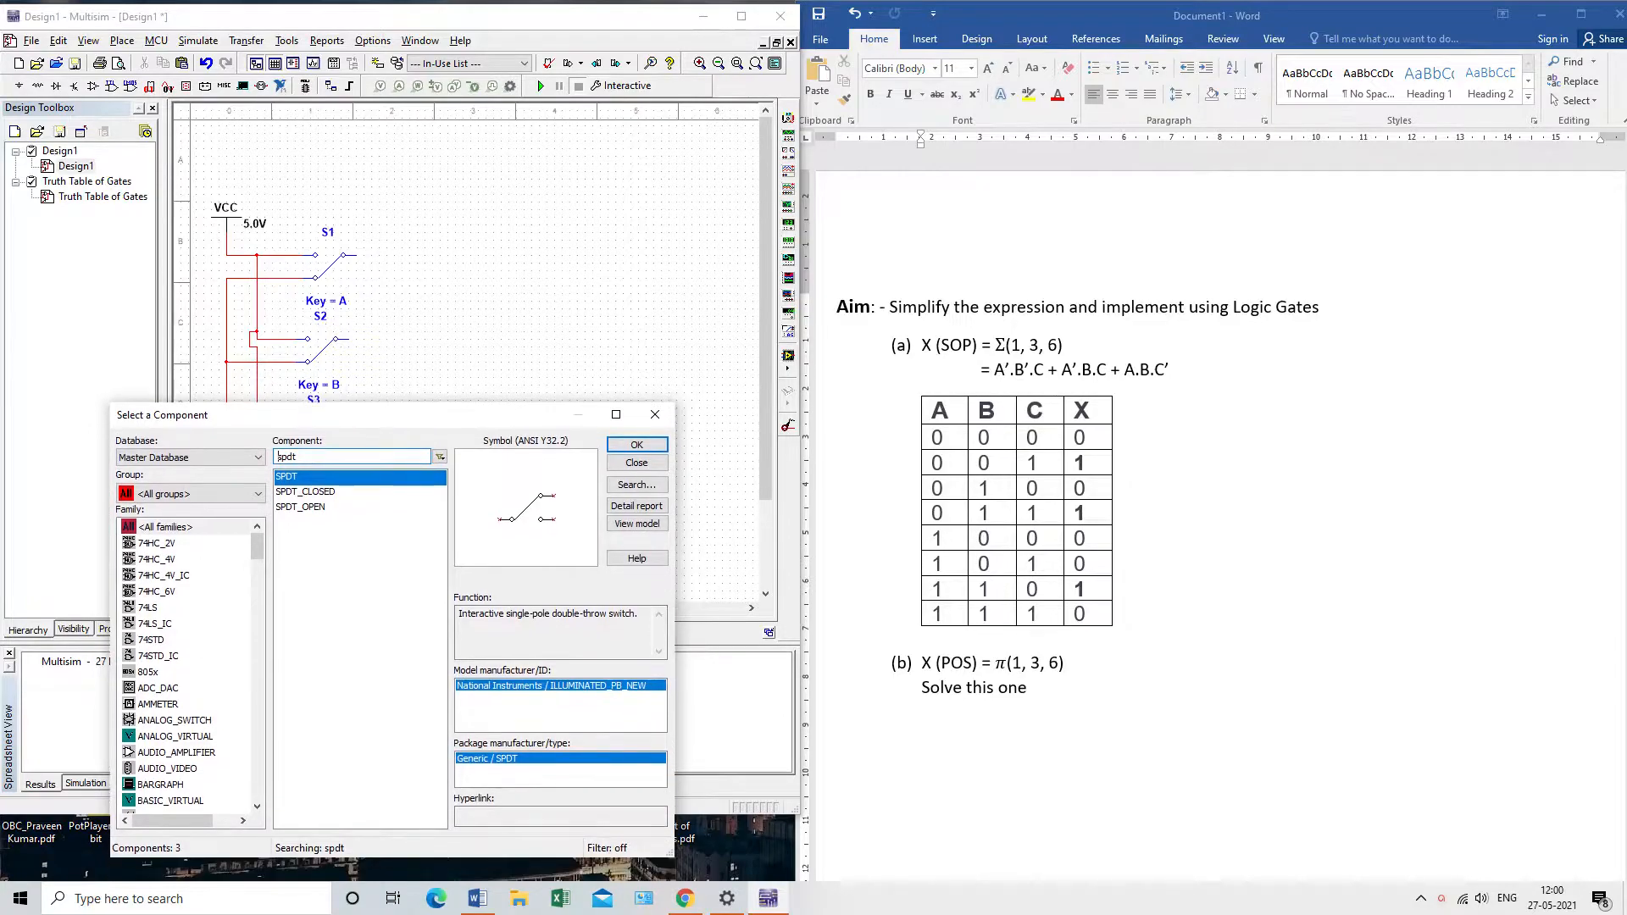
left_click_drag(299, 457, 255, 457)
type("NOT")
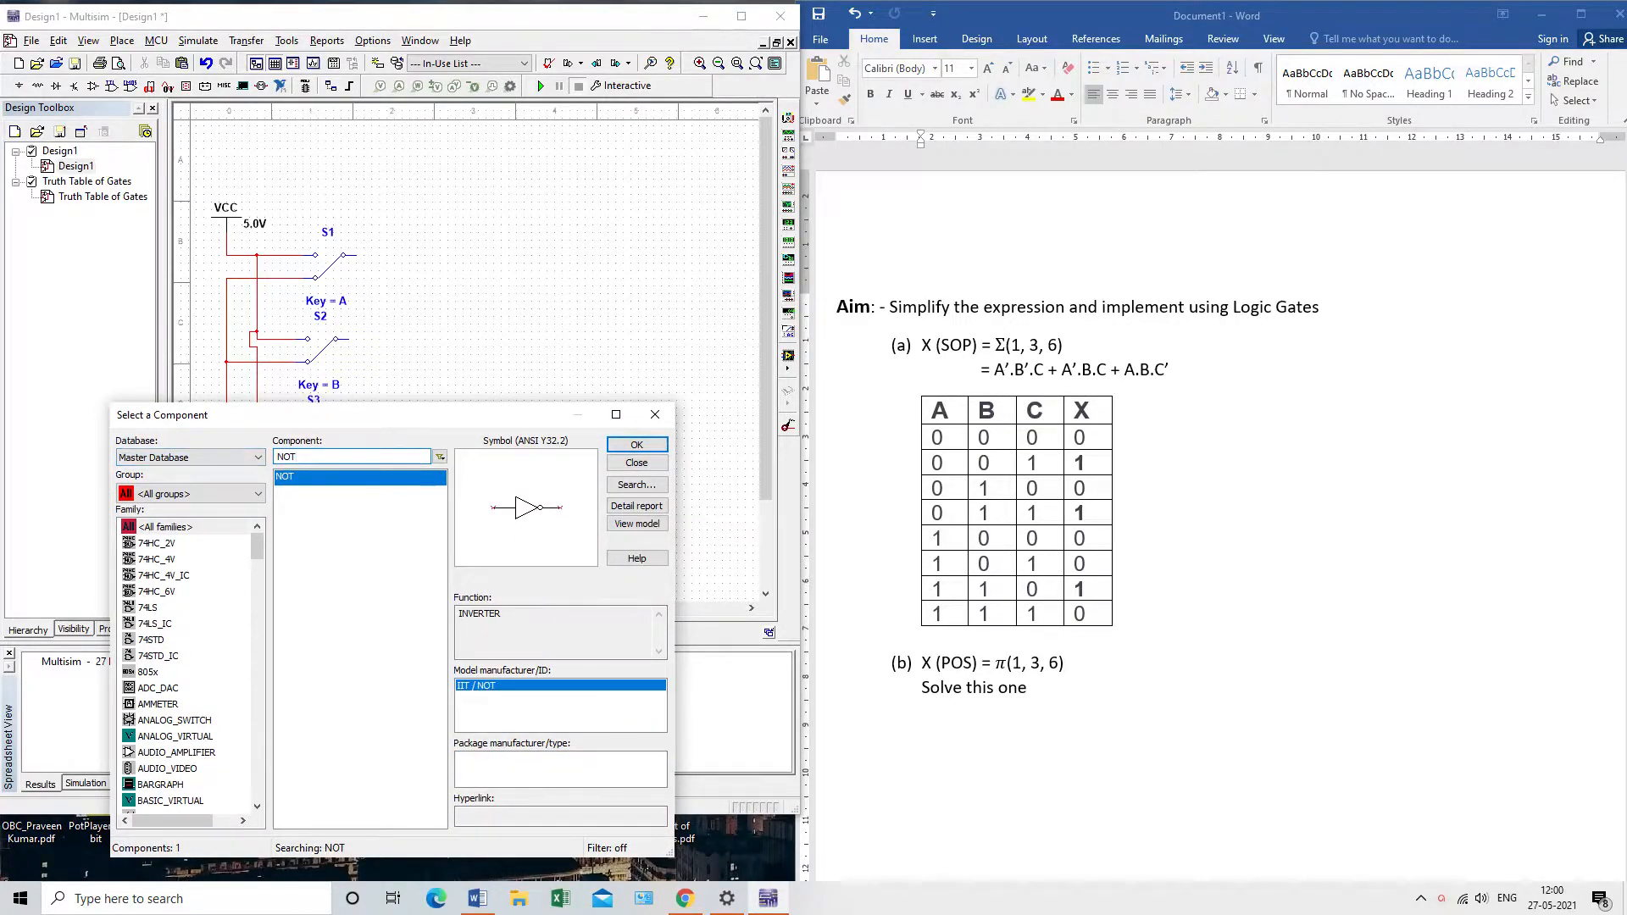
left_click(637, 444)
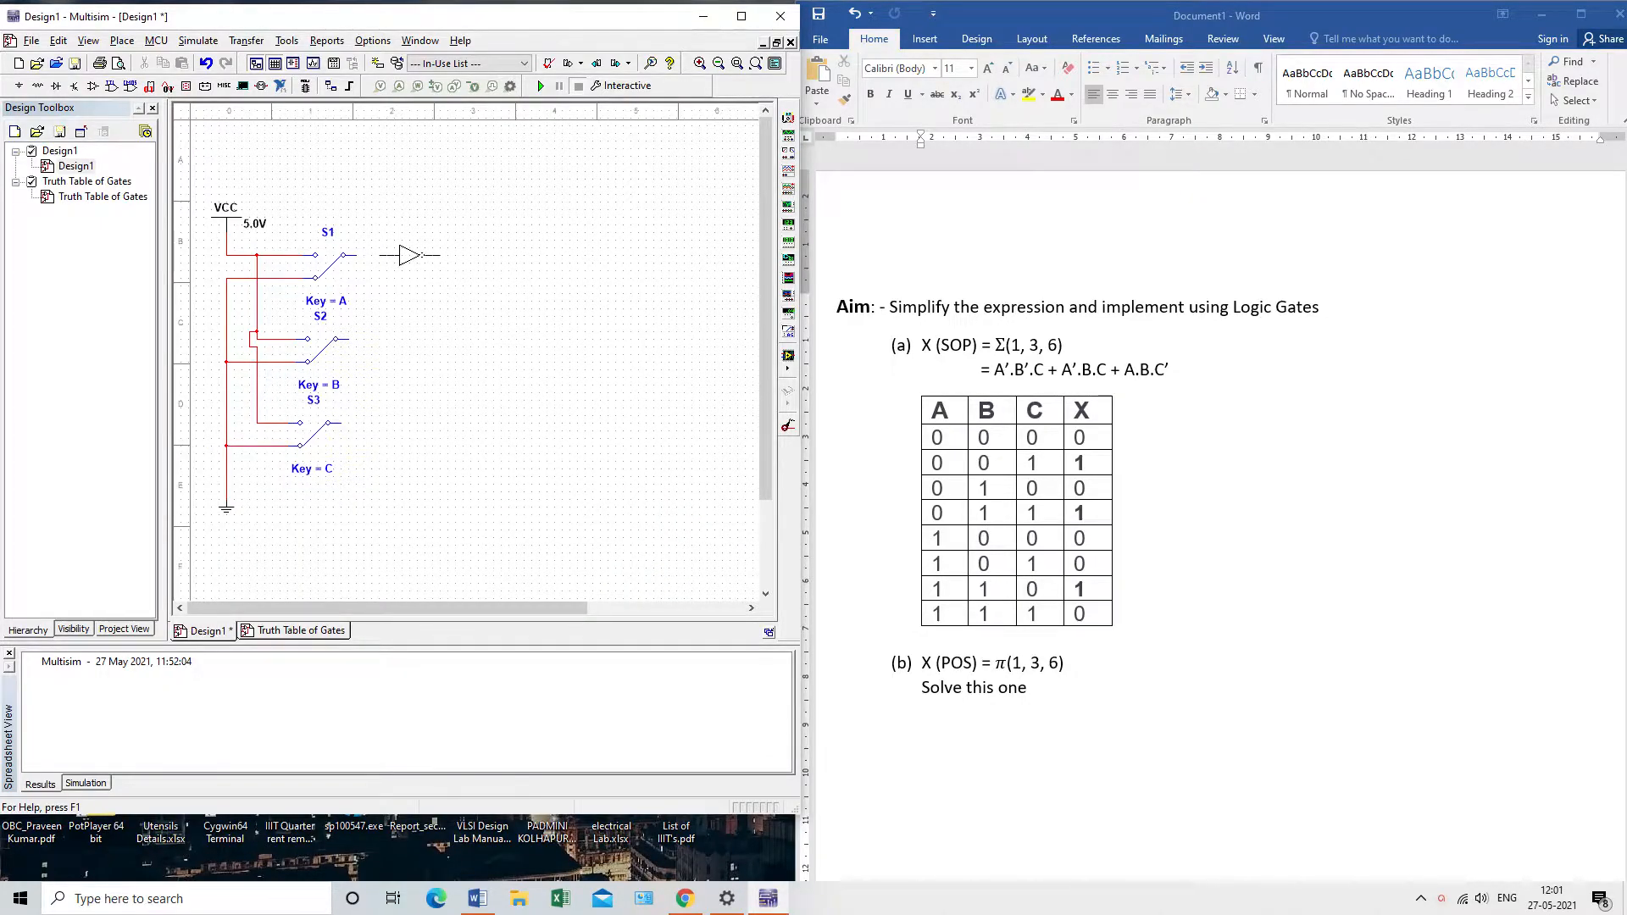
left_click(410, 254)
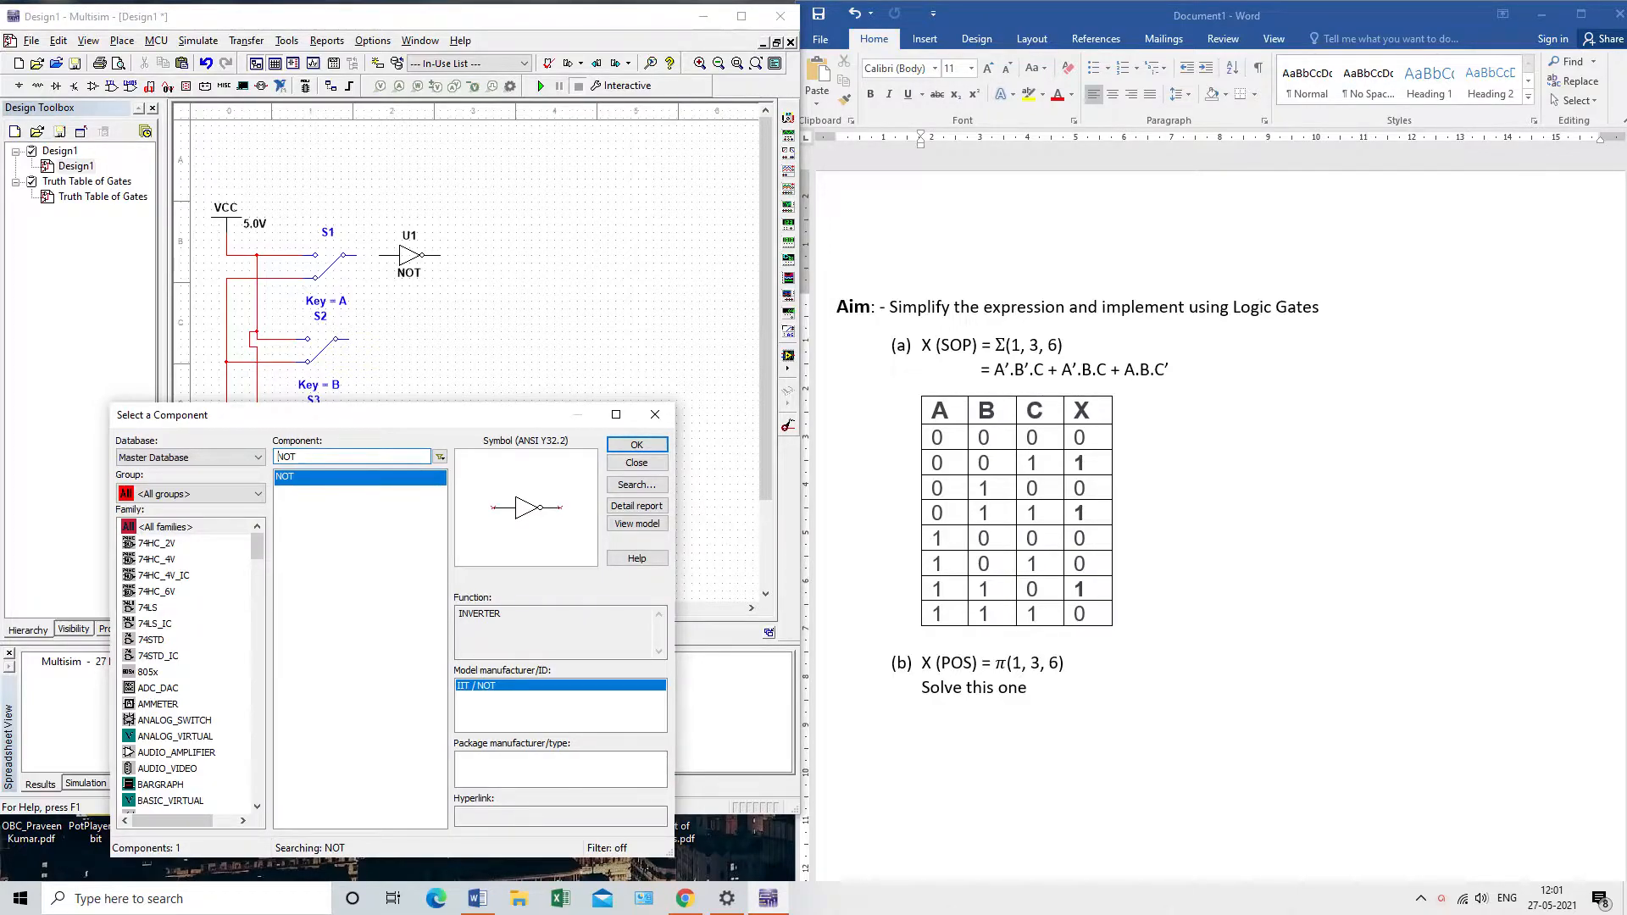
left_click(636, 445)
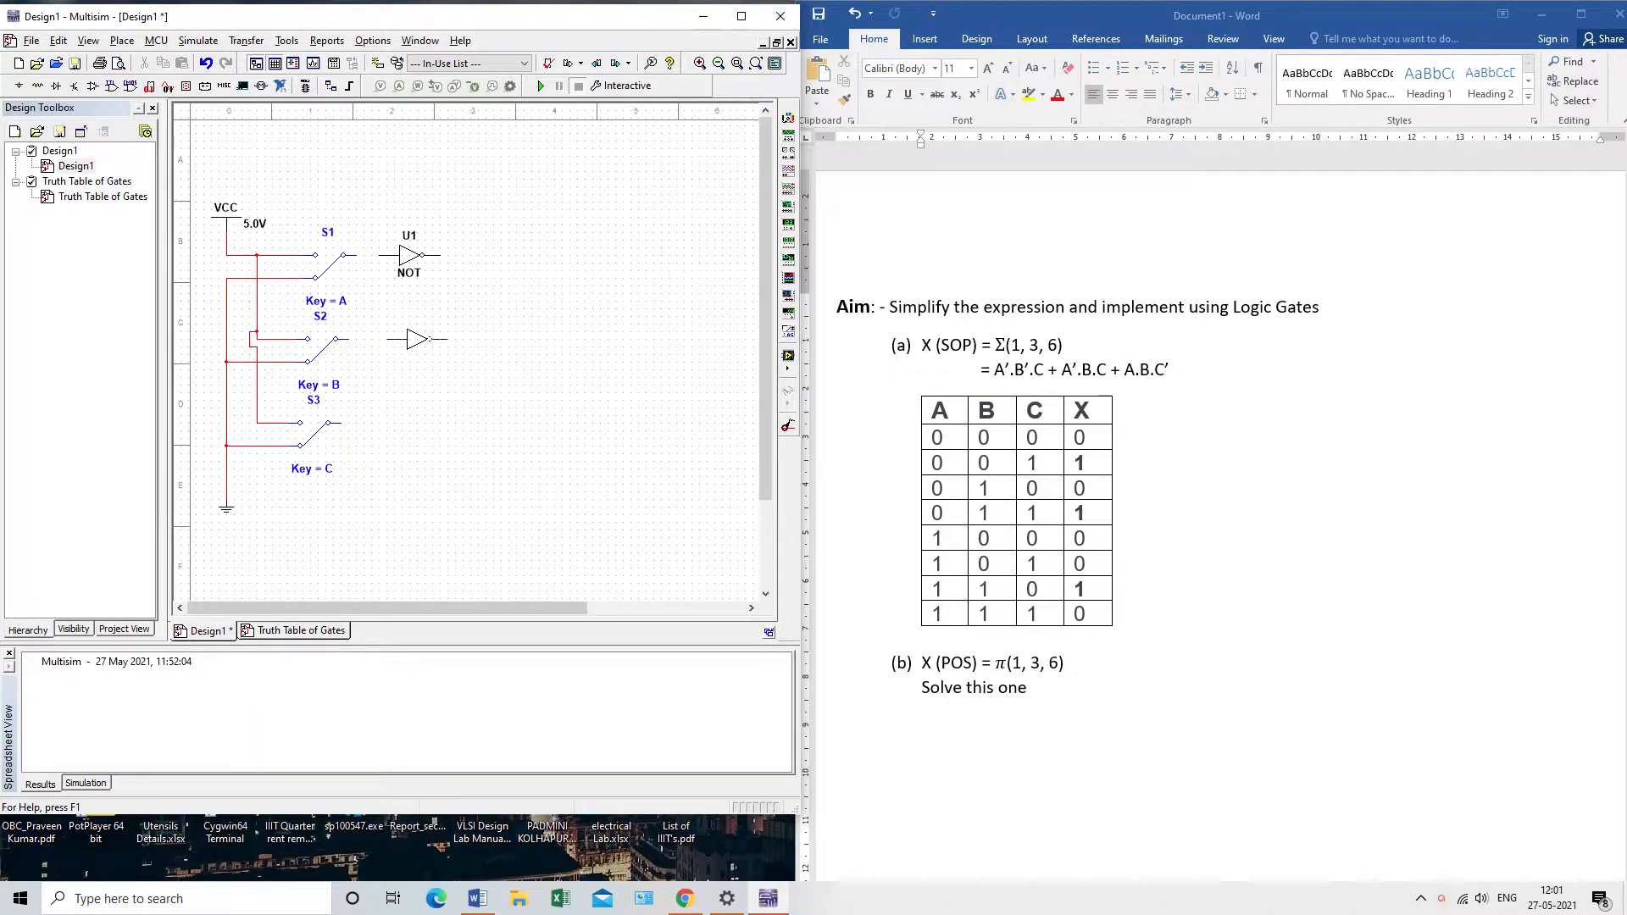
left_click(410, 332)
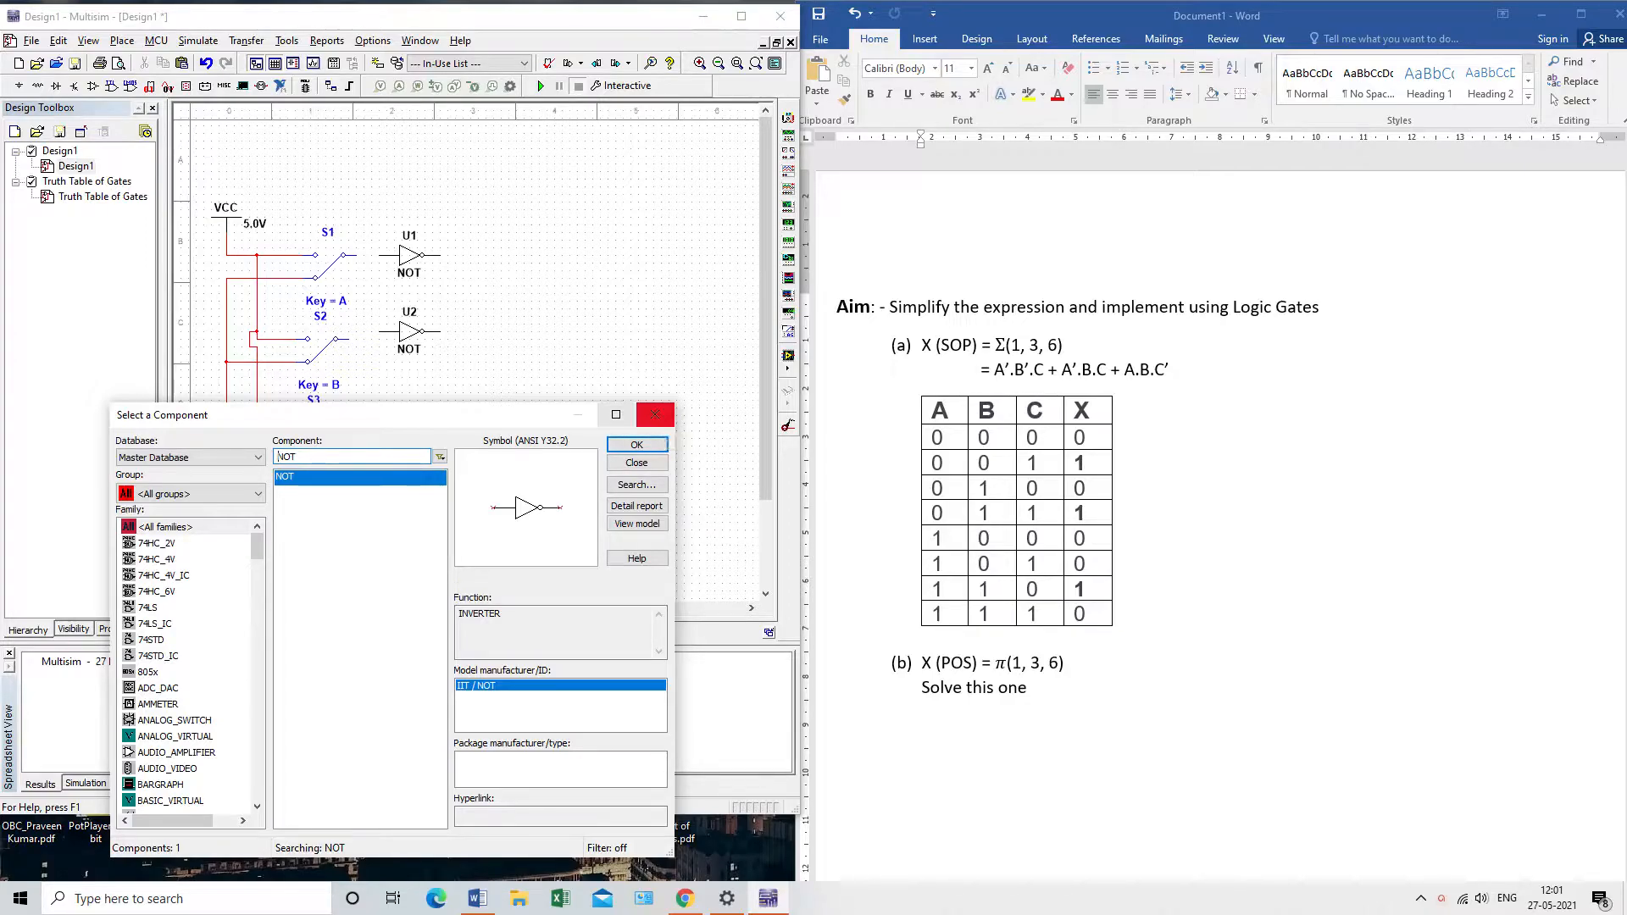
Step: Wire the outputs of S1 and S2 to the inputs of NOT gates U1 and U2, lining U2 up with S2
left_click_drag(339, 414, 301, 551)
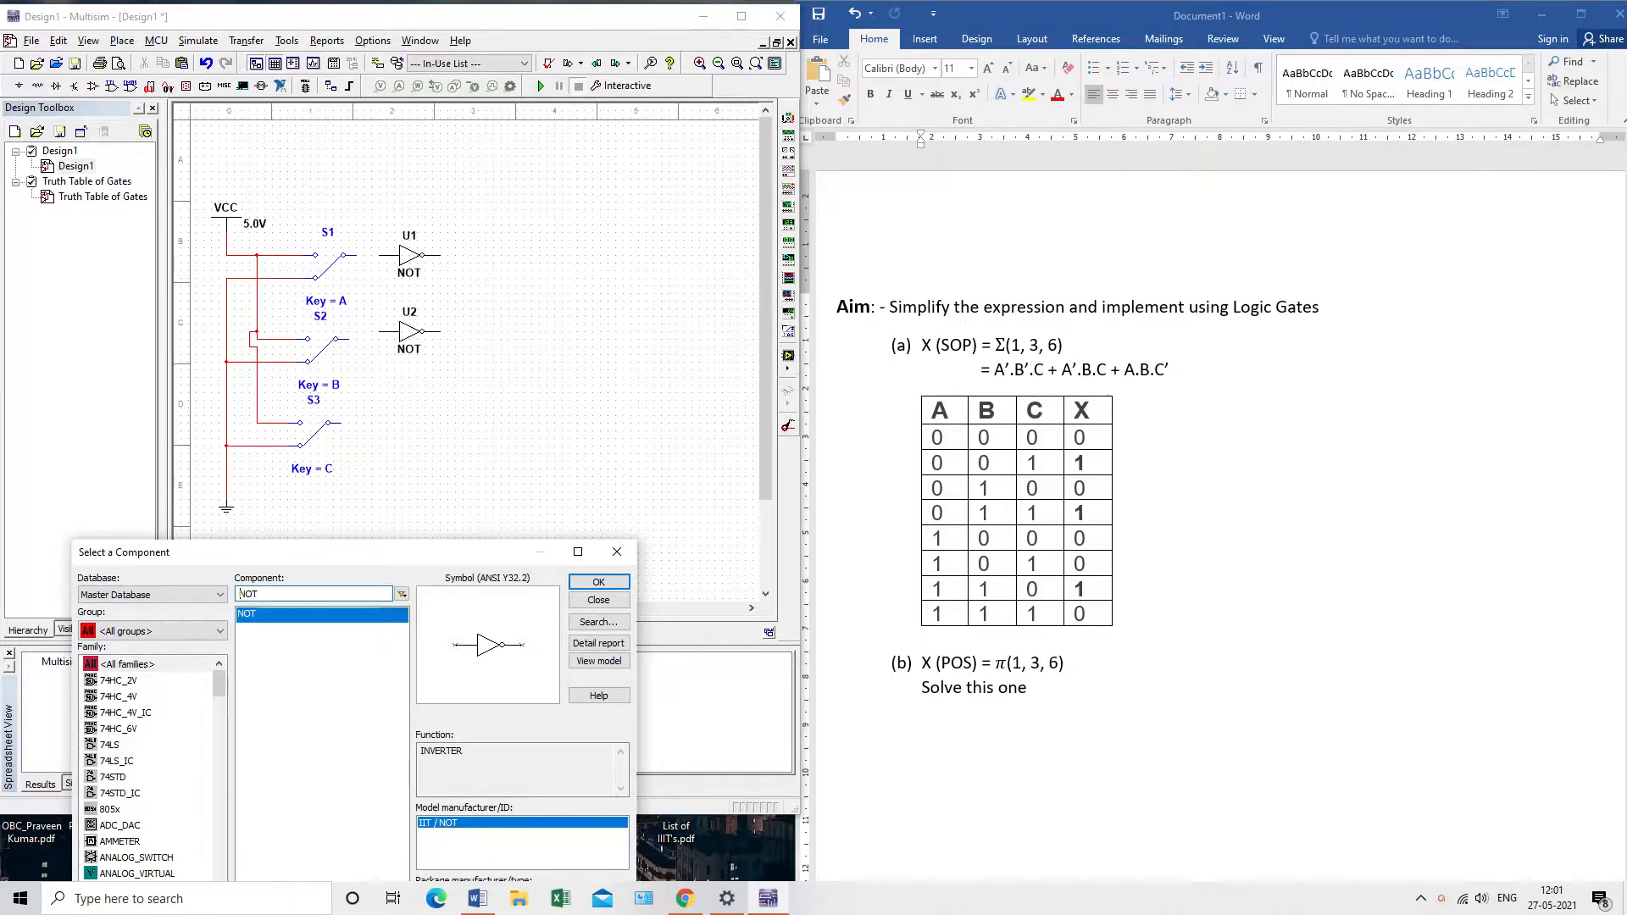
left_click(356, 255)
left_click(380, 255)
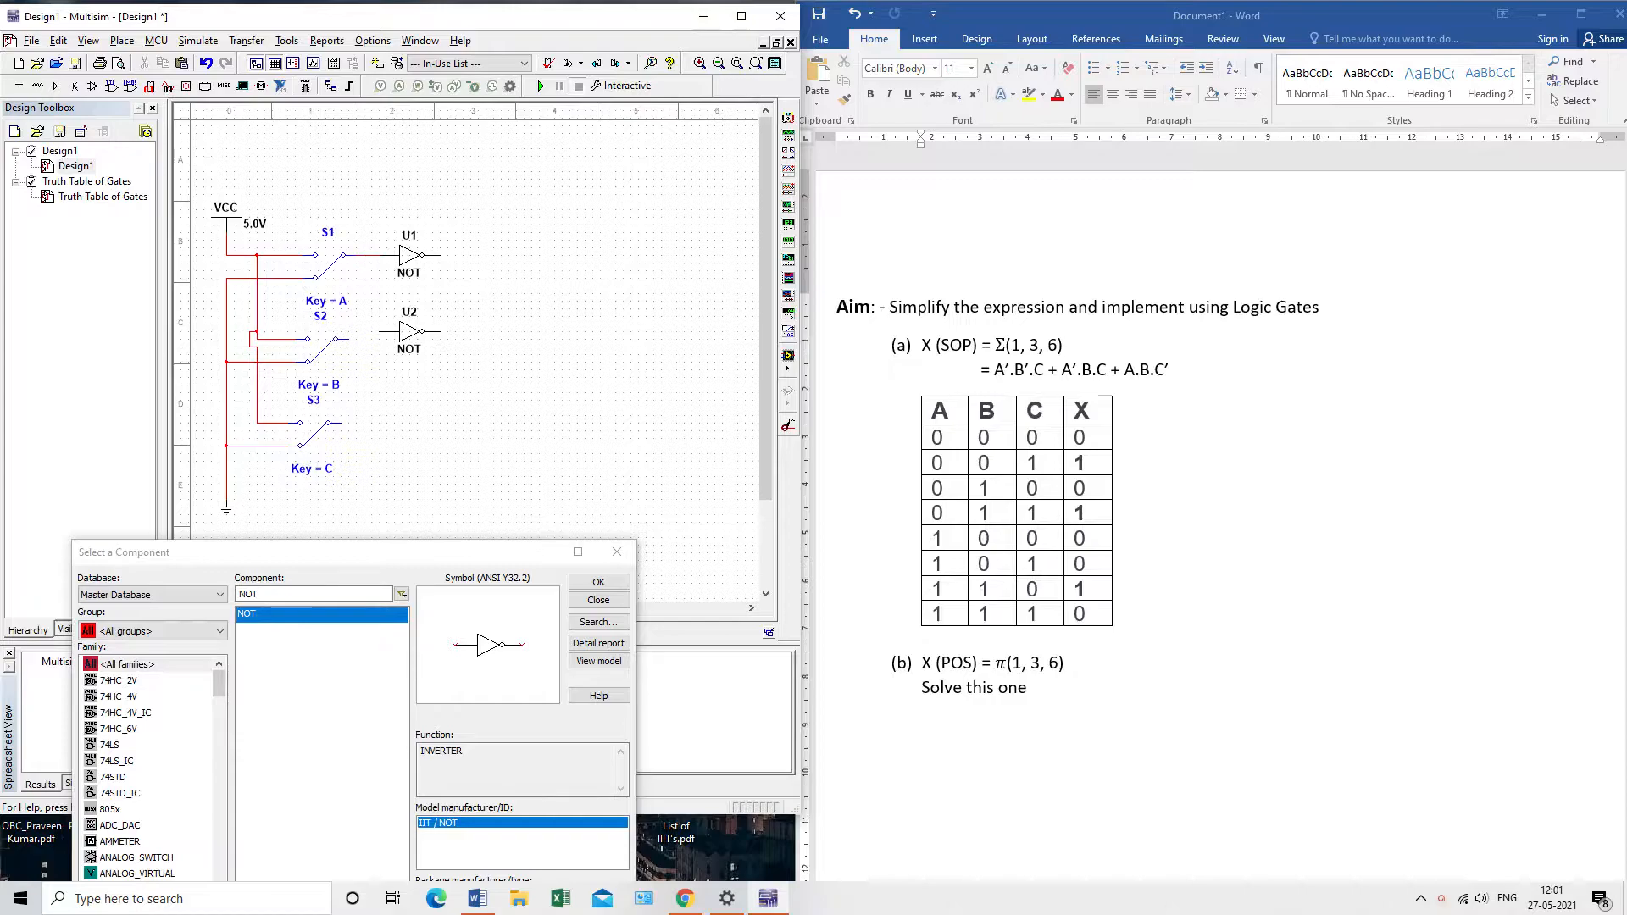
left_click_drag(410, 332, 410, 340)
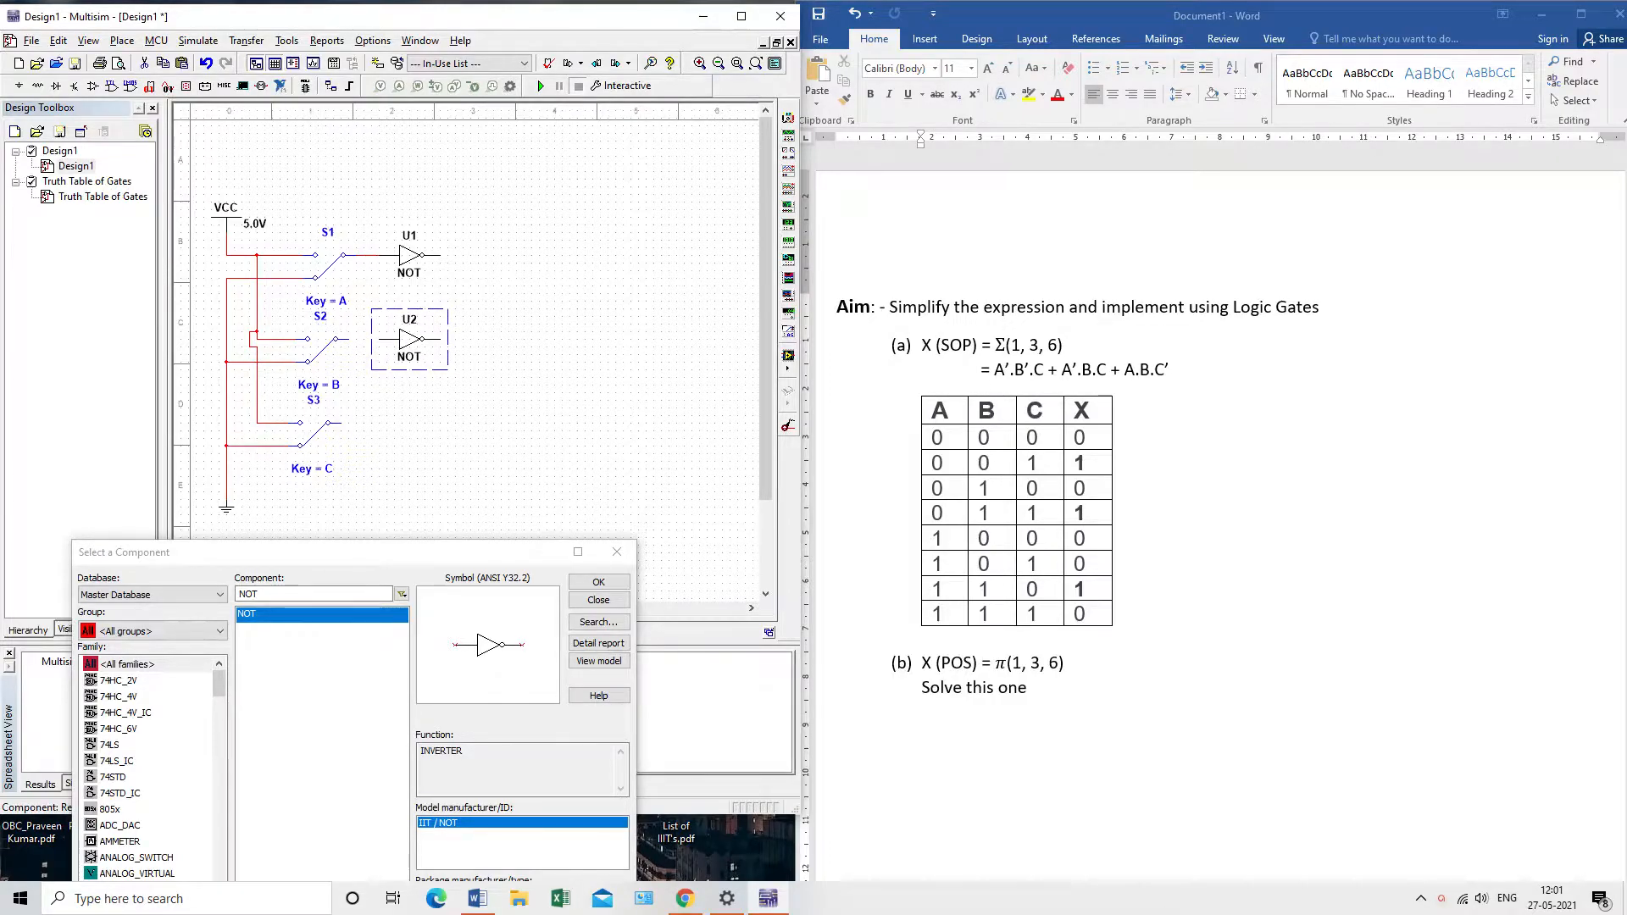
left_click(349, 339)
left_click(378, 339)
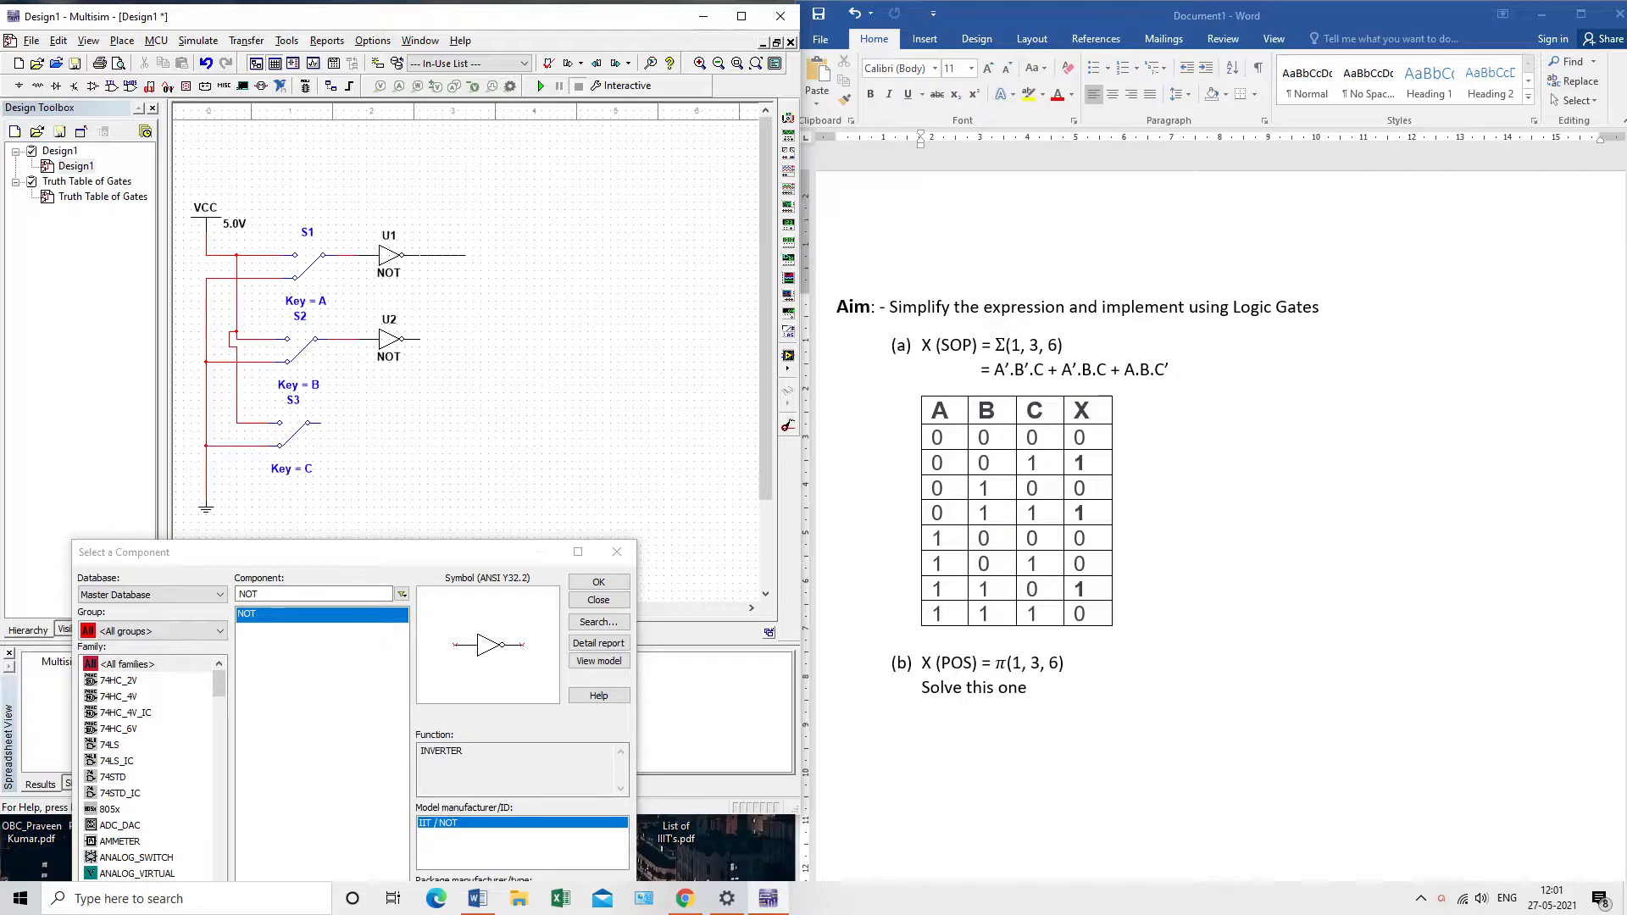
key("Escape")
Step: Place a three-input AND gate (AND3) to the right of U1 and U2 and wire both NOT outputs to it
left_click_drag(270, 594, 218, 595)
type("AND")
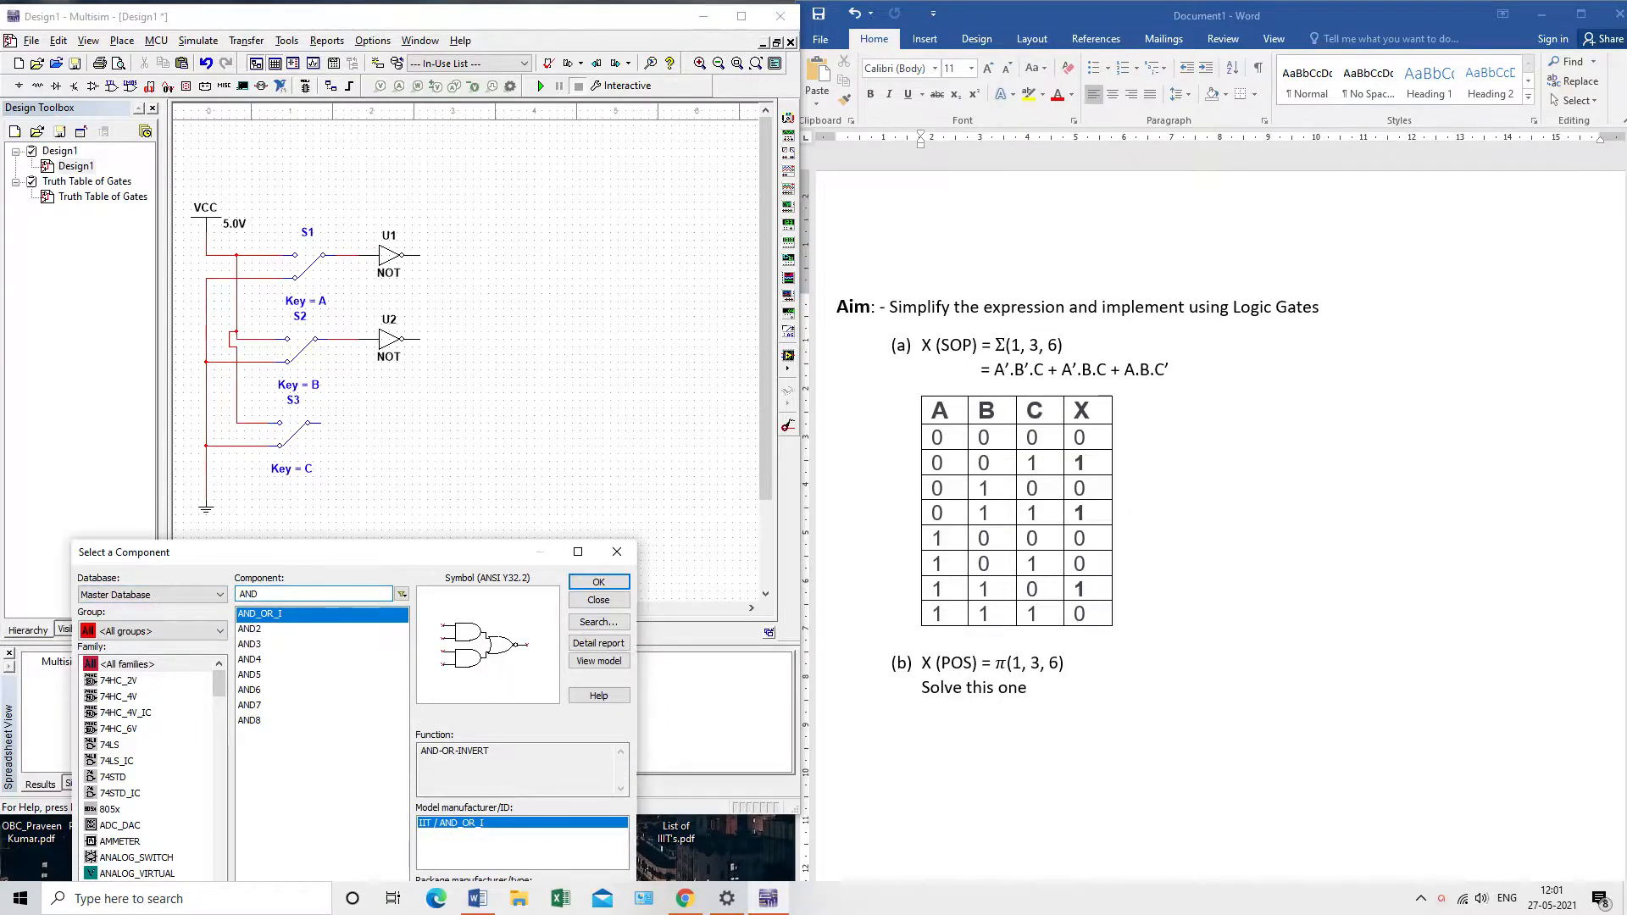
type("3")
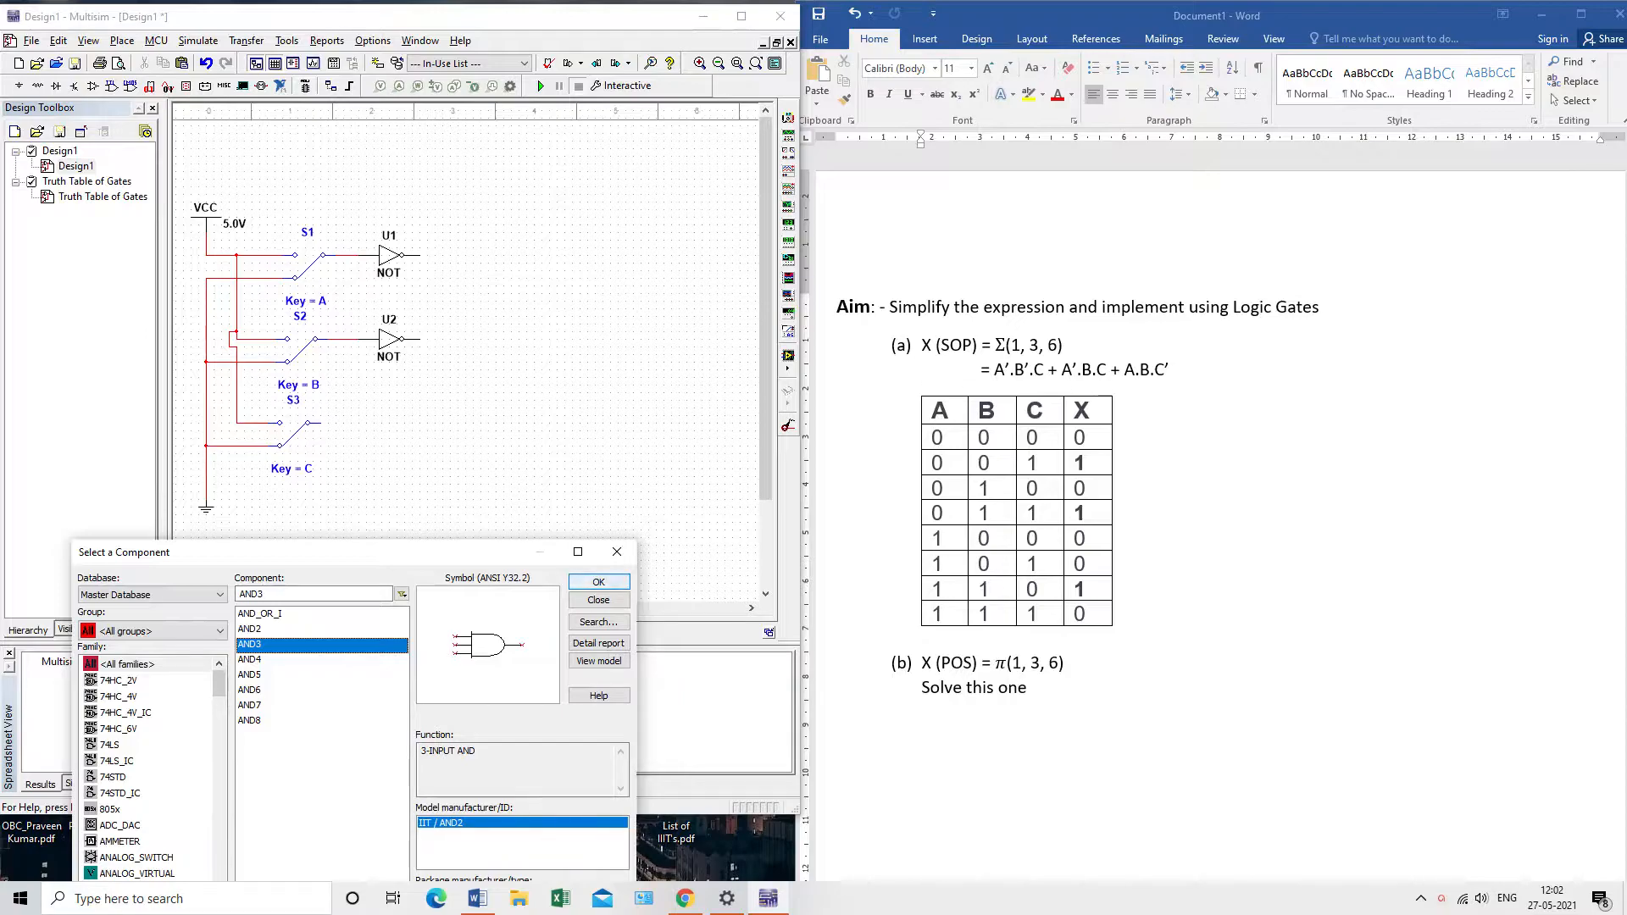
left_click(598, 582)
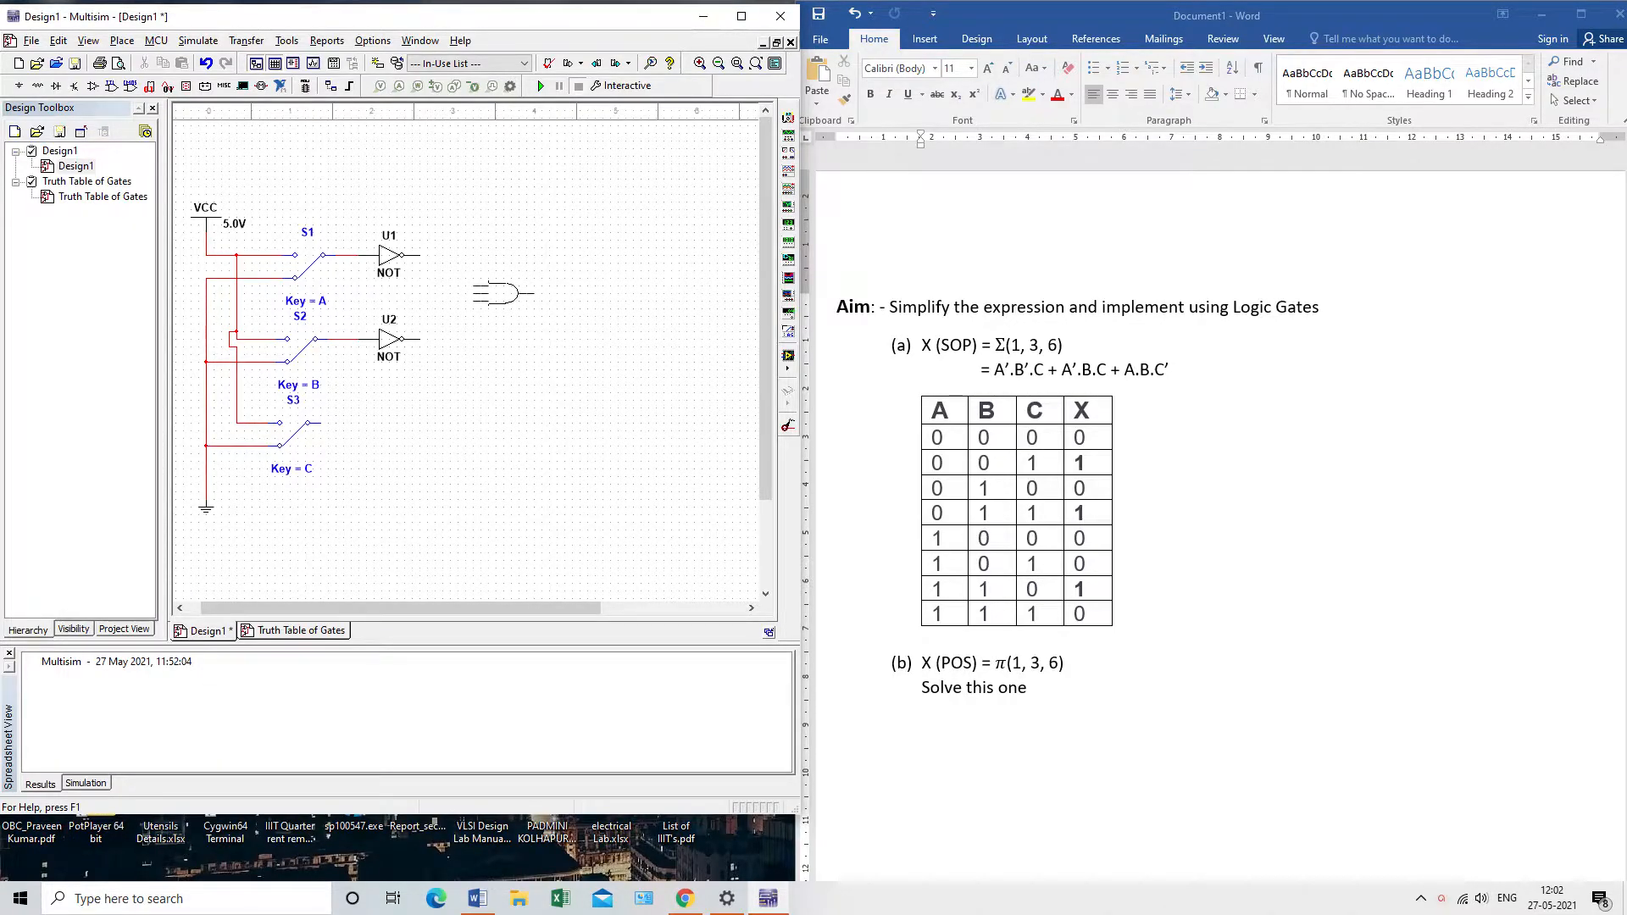
left_click(502, 293)
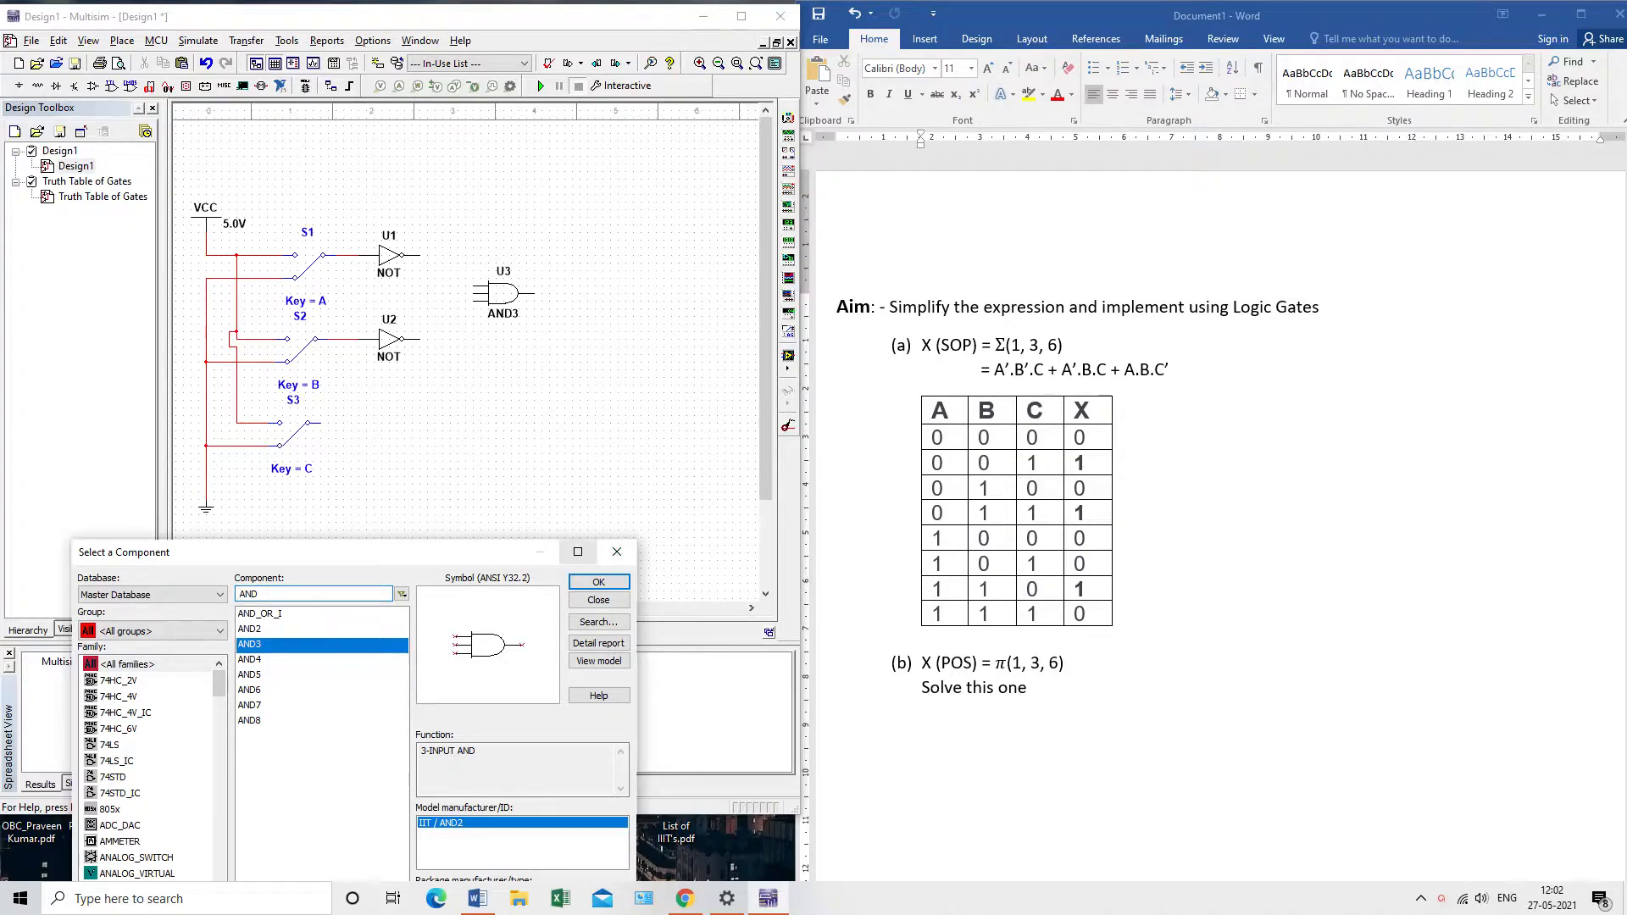
left_click(598, 581)
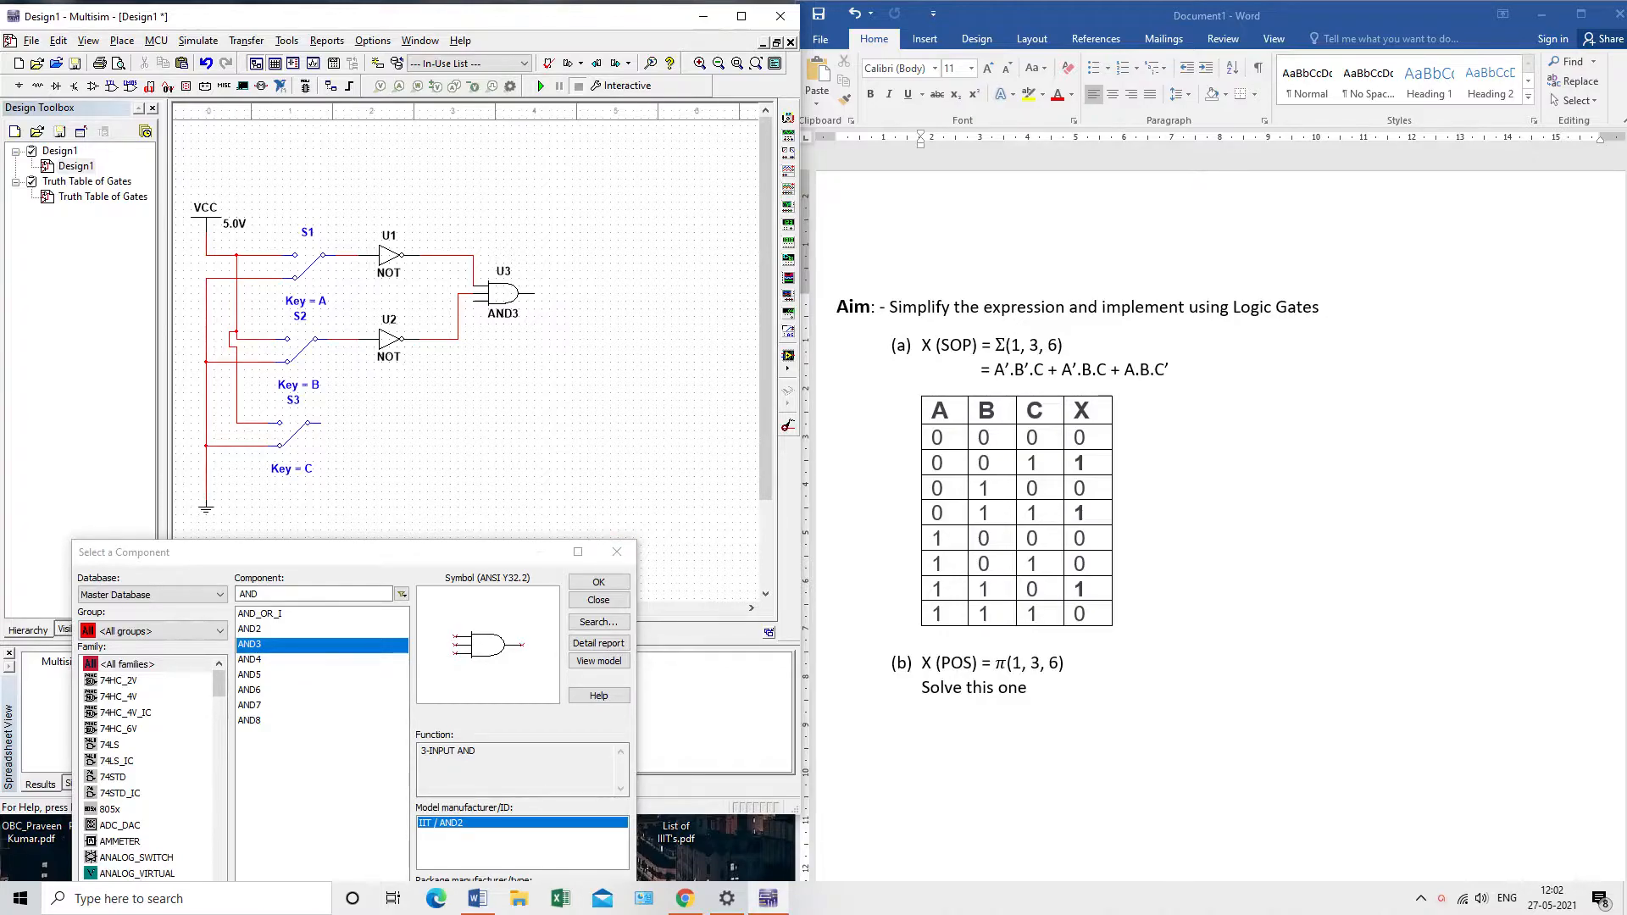
Step: Copy NOT gate U2 to the output of switch S3 and wire U3's third input to S3's output
left_click_drag(284, 594, 214, 595)
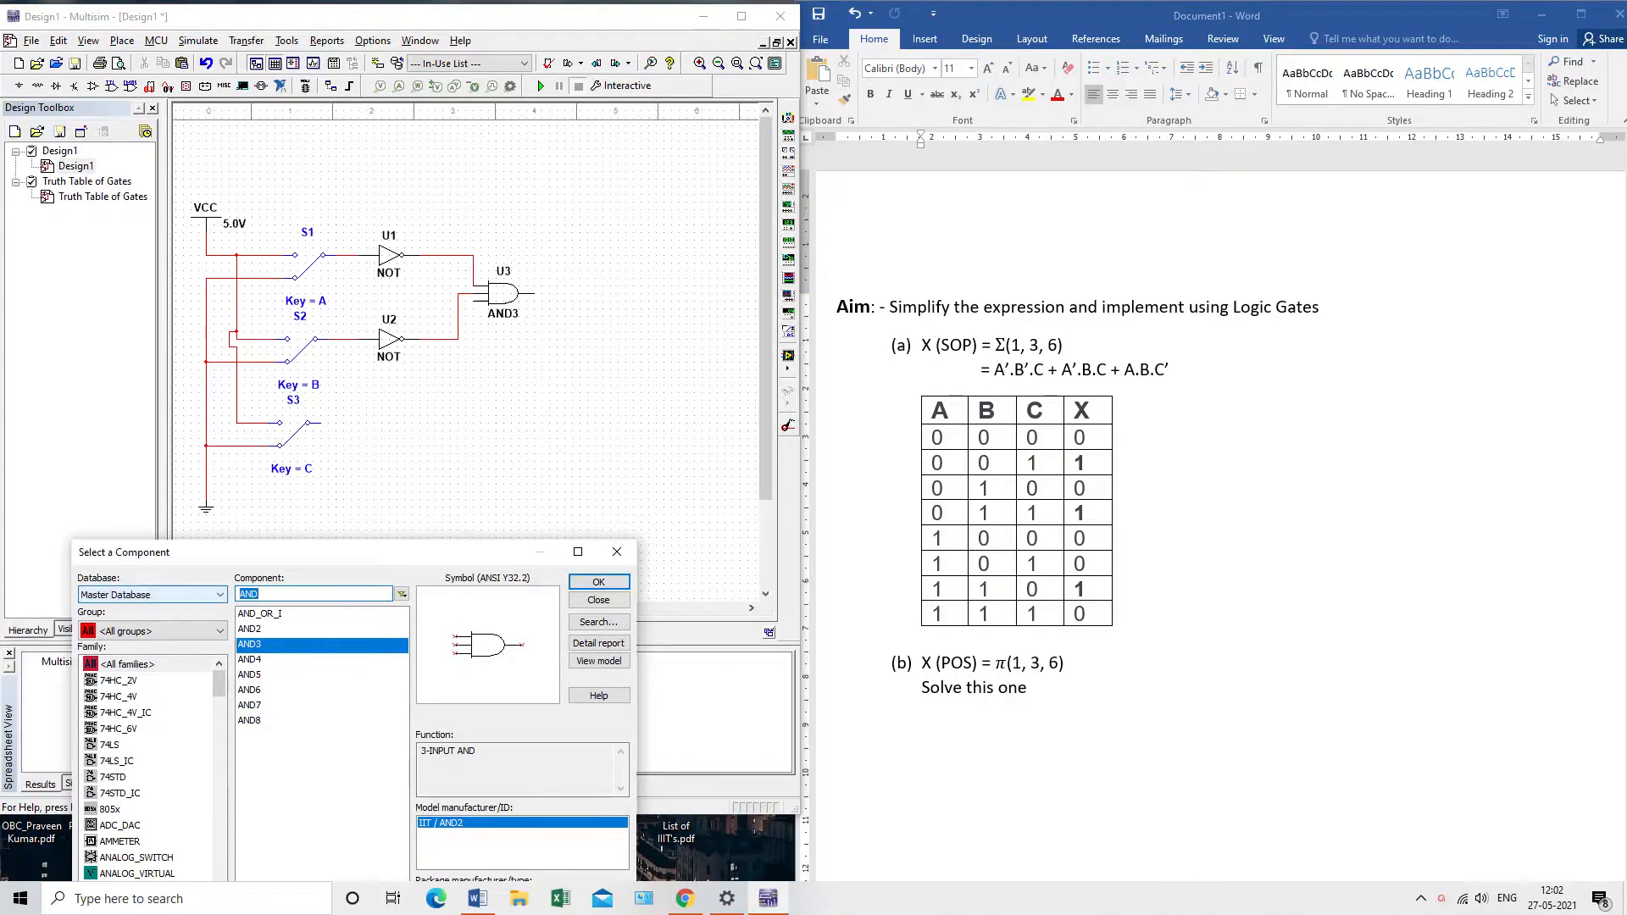
left_click(389, 340)
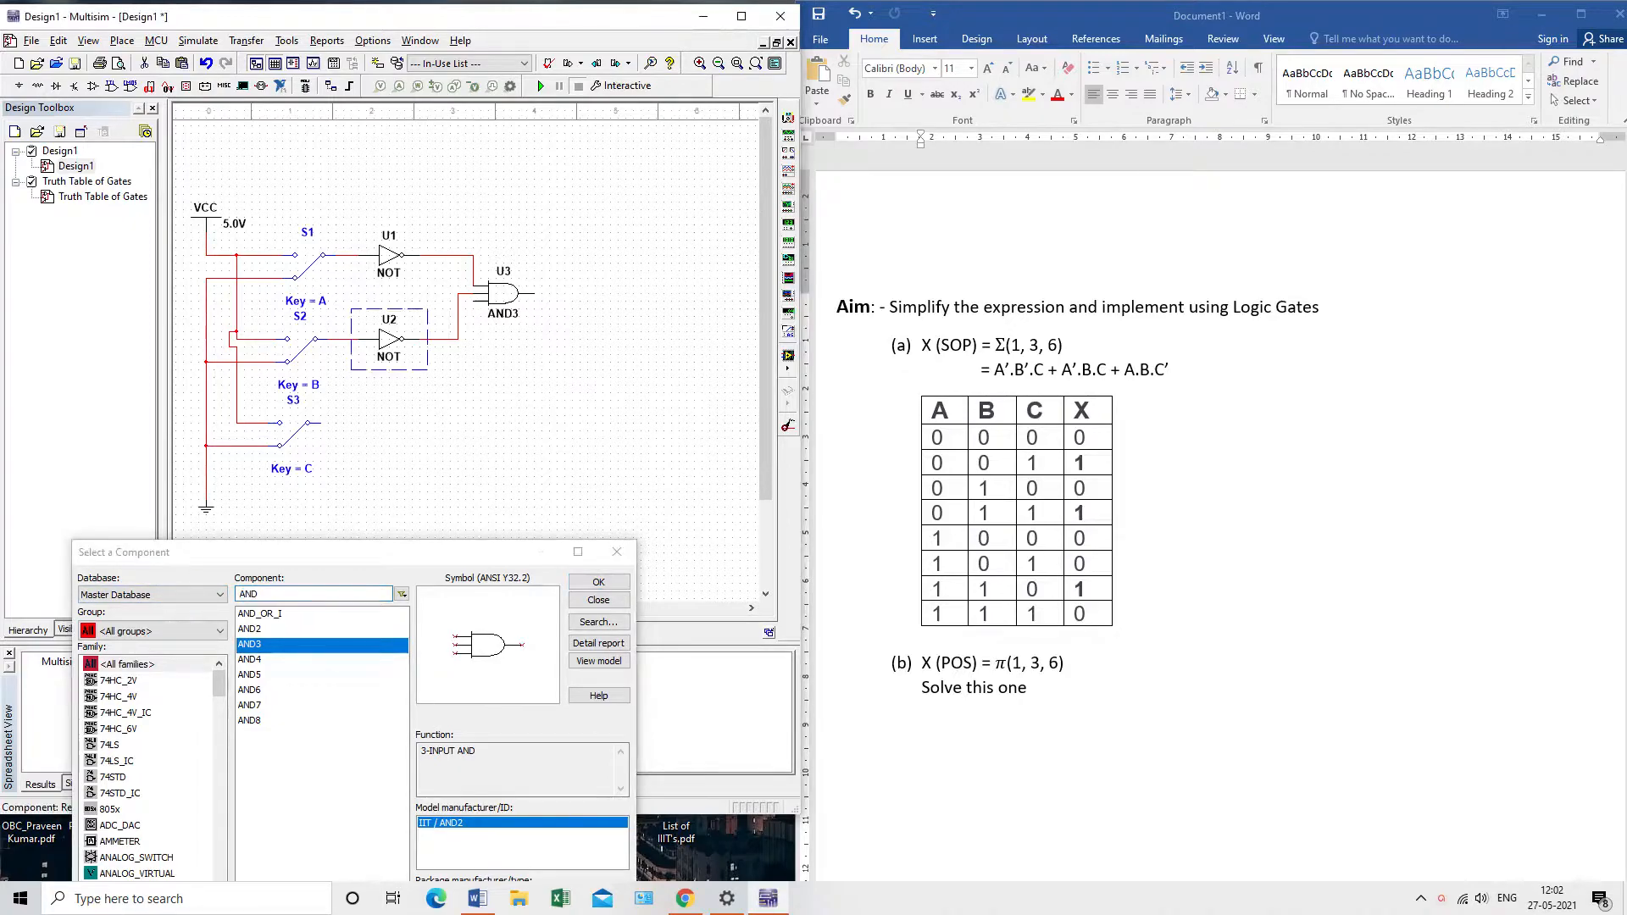
key("Escape")
key("ctrl+v")
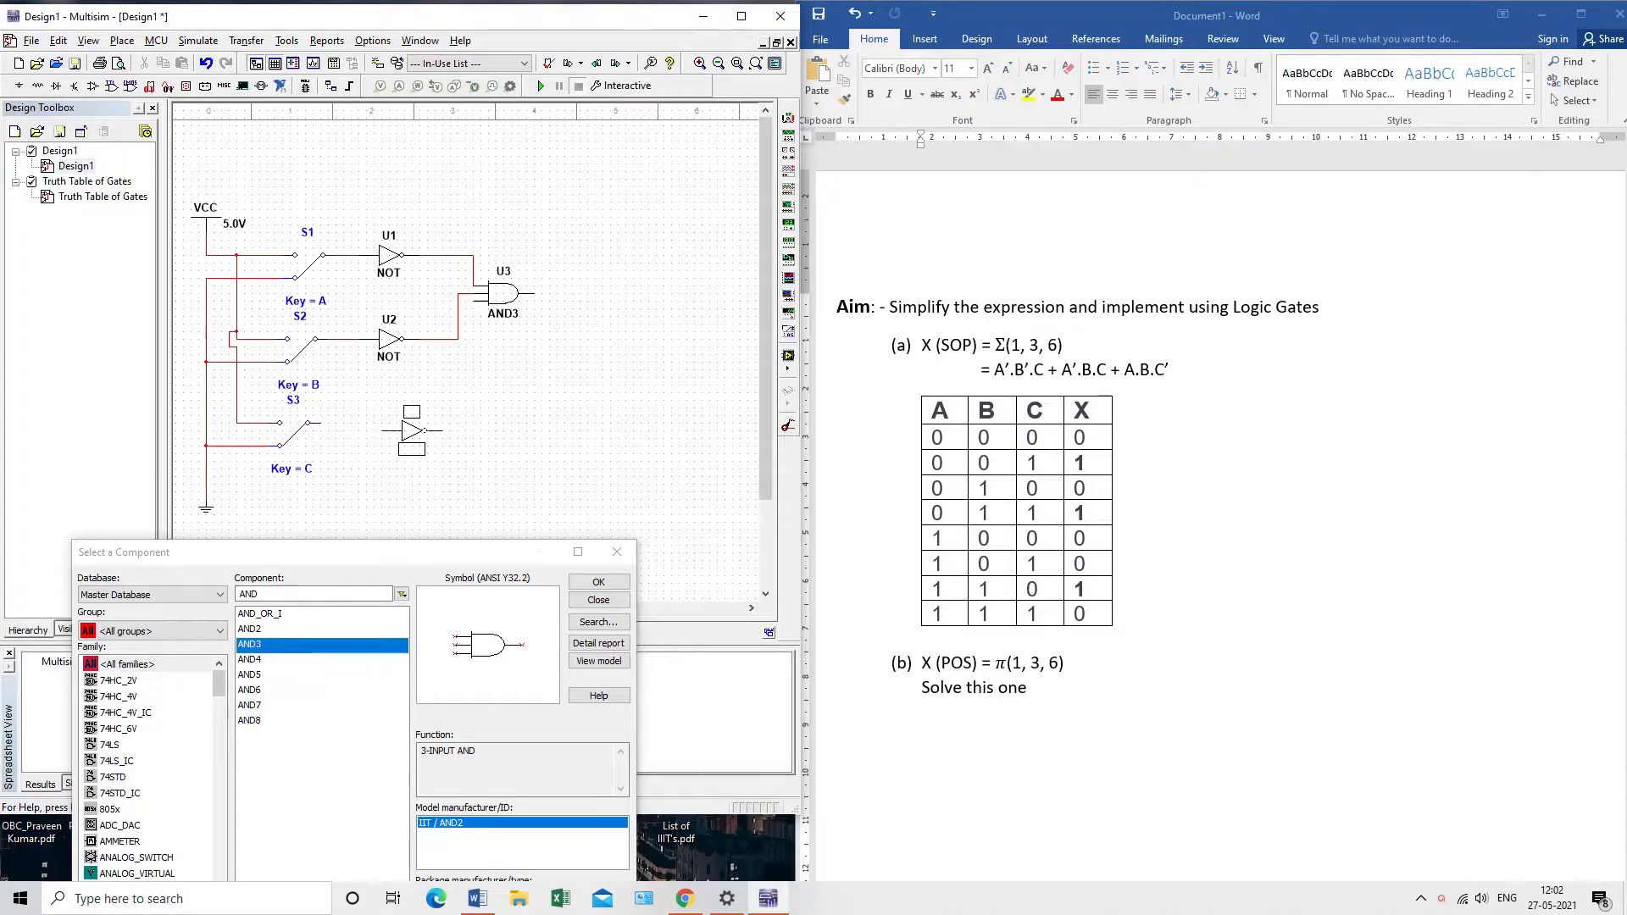
left_click(389, 422)
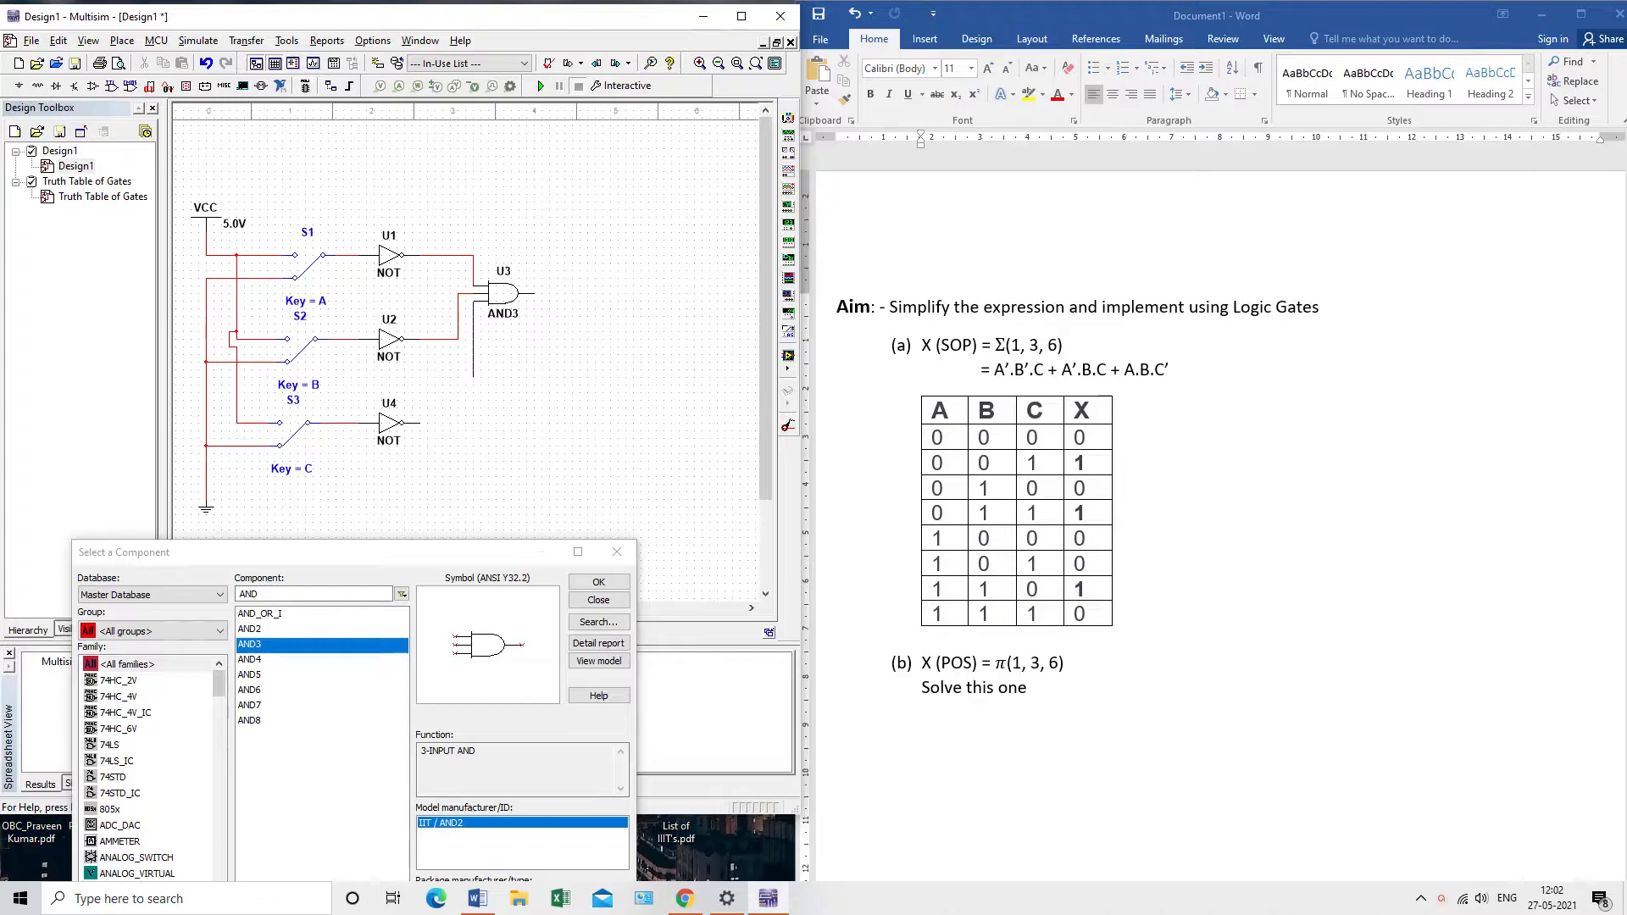
left_click(474, 302)
left_click(320, 422)
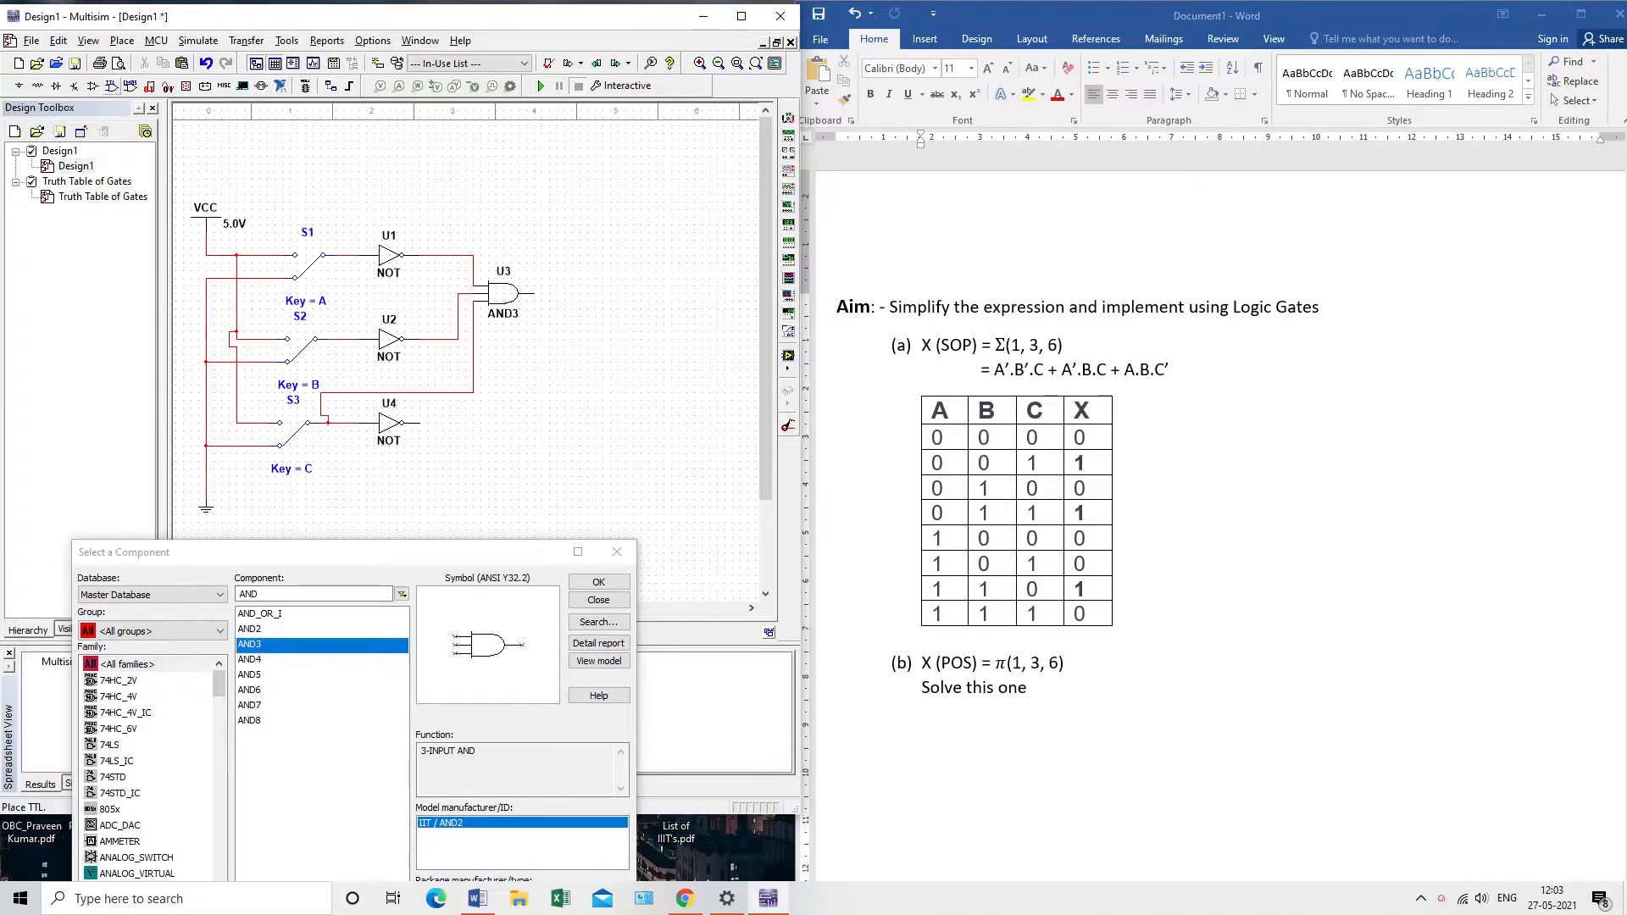
Step: Add the text label A' just above the output wire of NOT gate U1
left_click(122, 40)
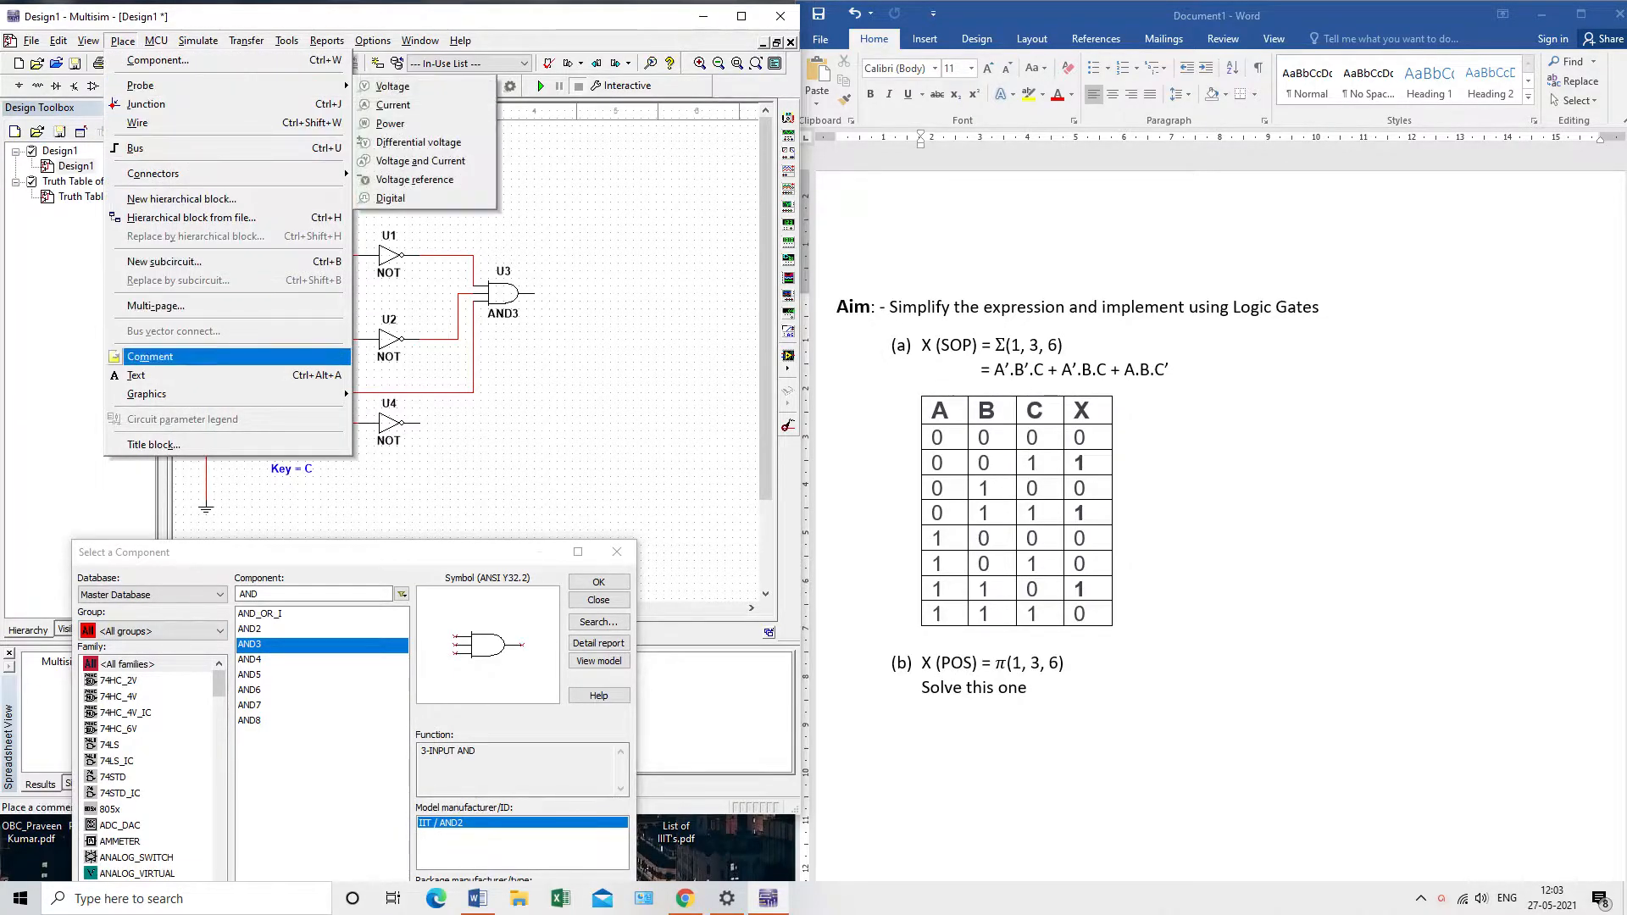
left_click(137, 376)
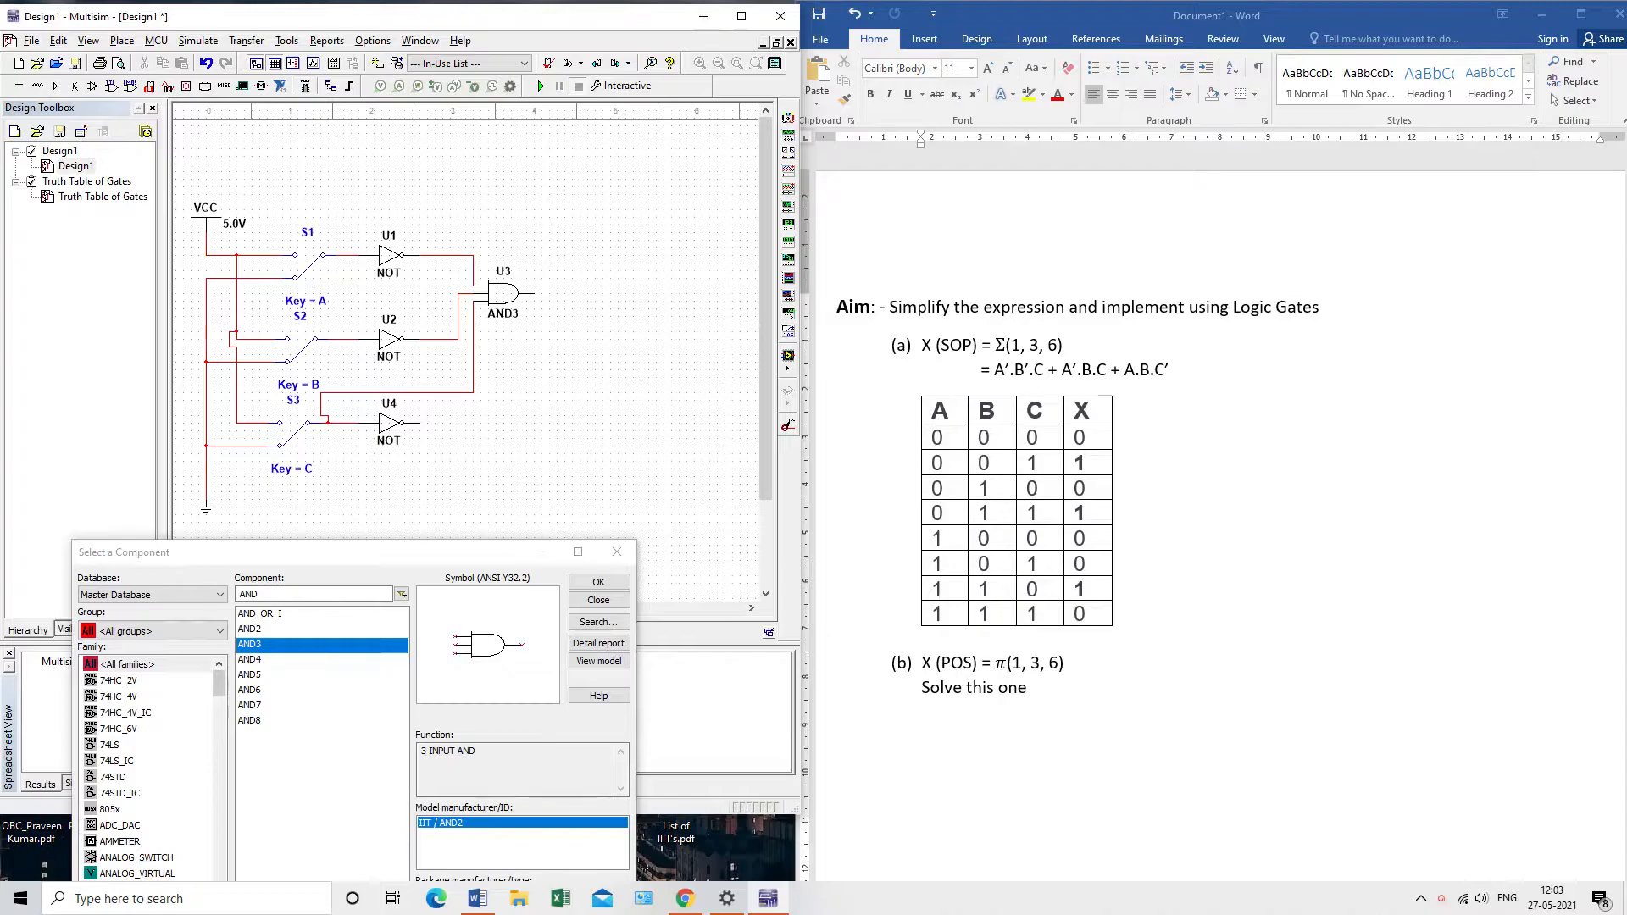
left_click(434, 253)
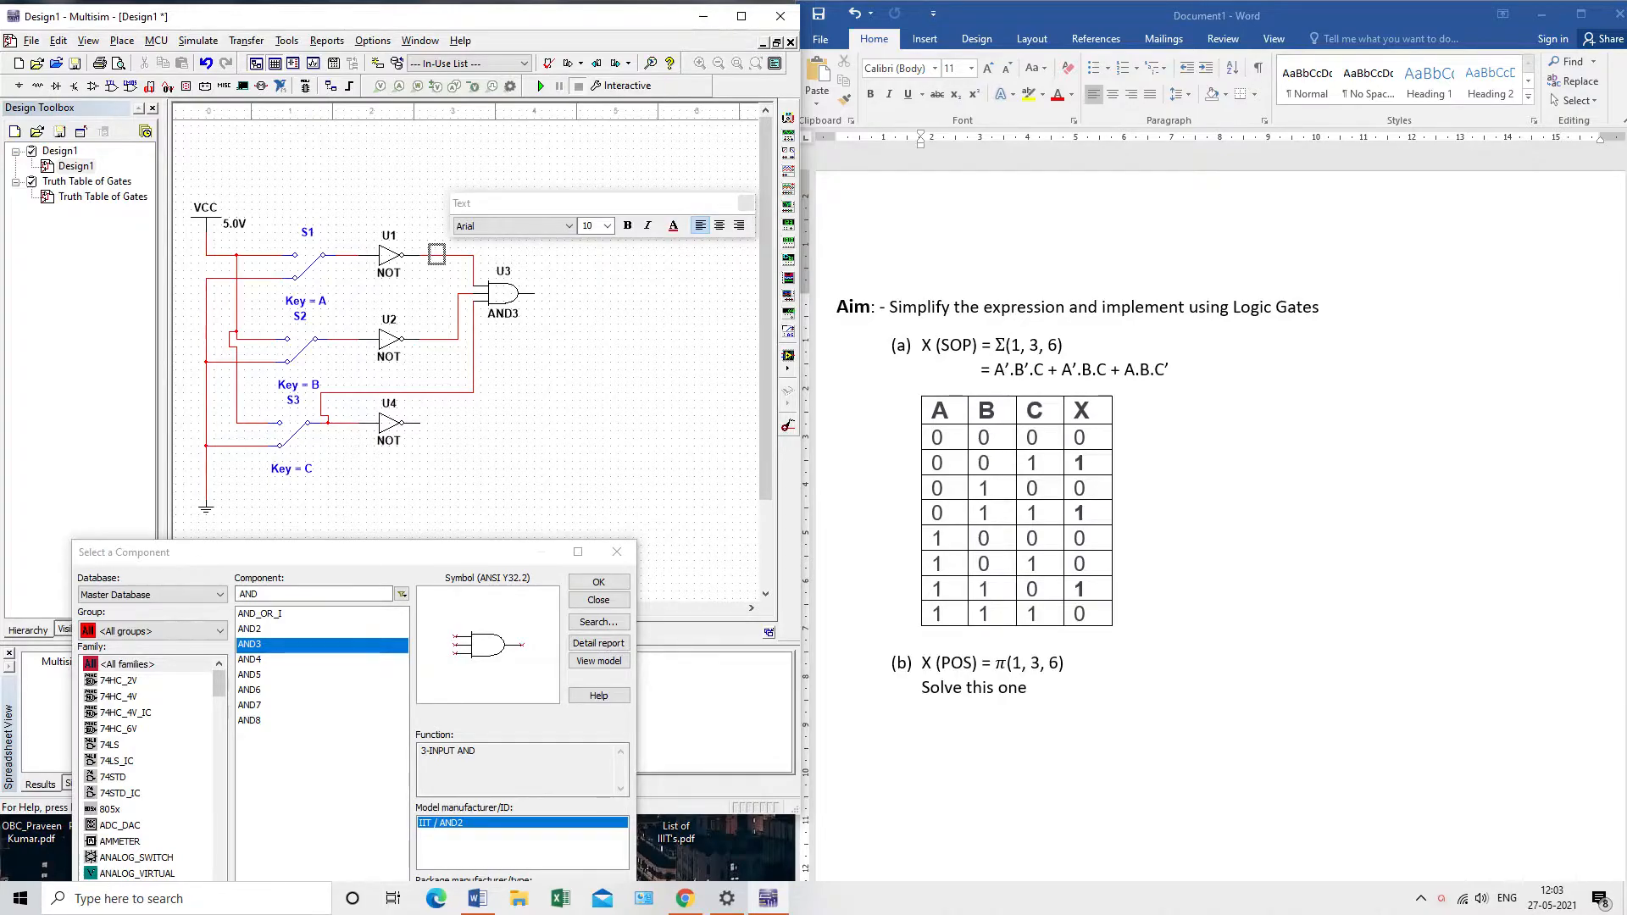
type("A'")
key("Escape")
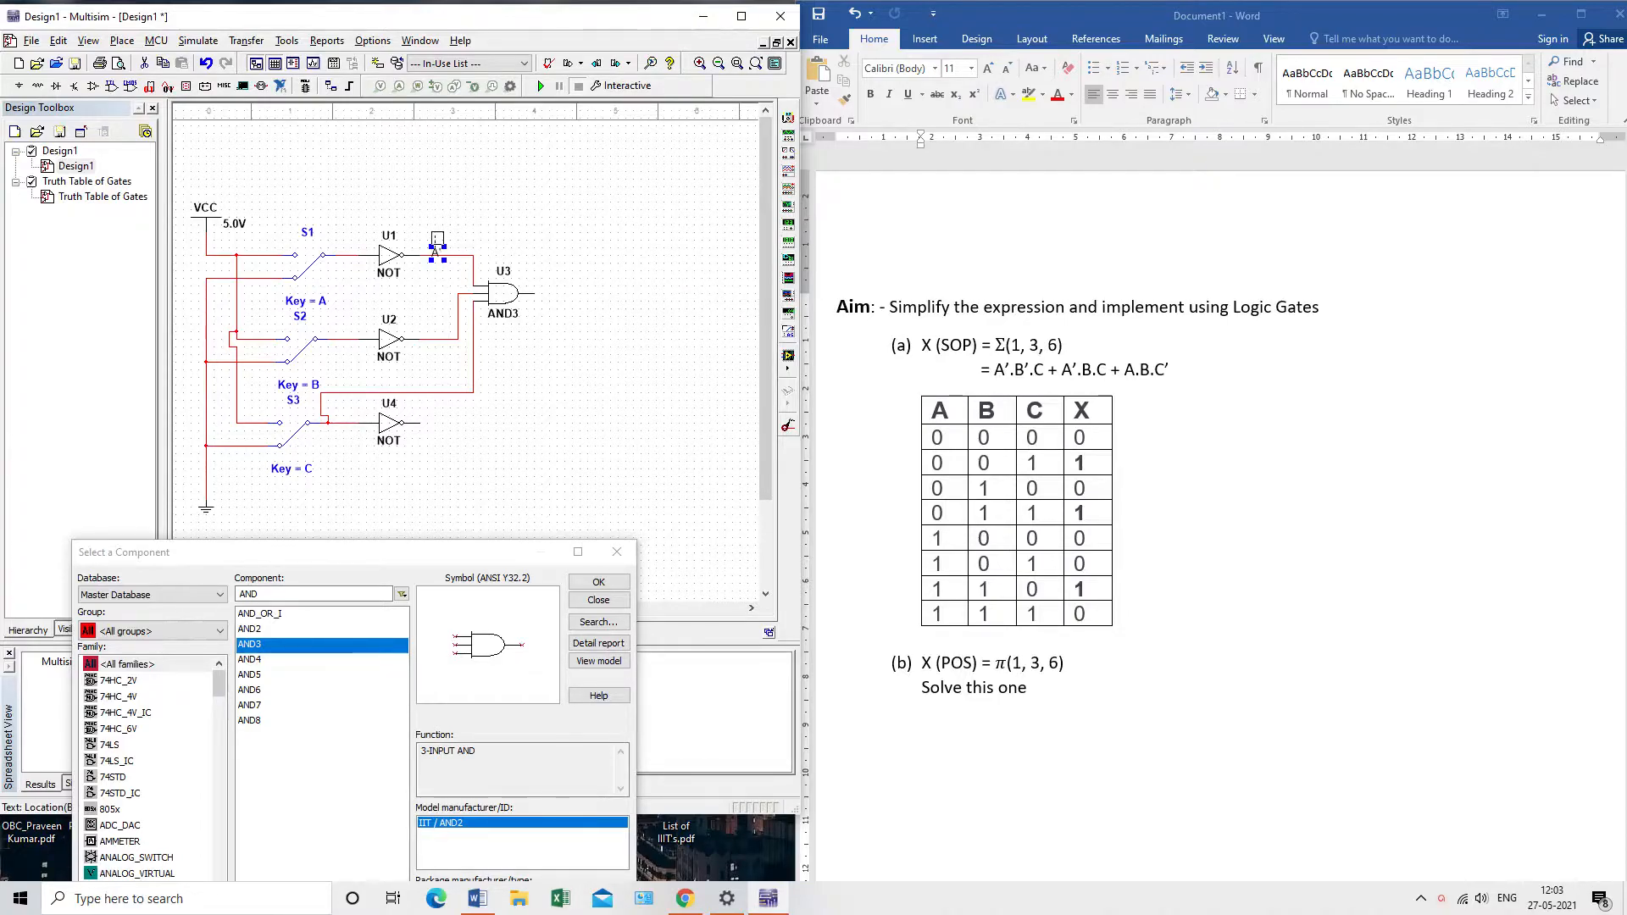
left_click_drag(436, 253, 436, 246)
left_click(474, 216)
Step: Add the text label B' just above the output wire of NOT gate U2
left_click(122, 40)
left_click(146, 376)
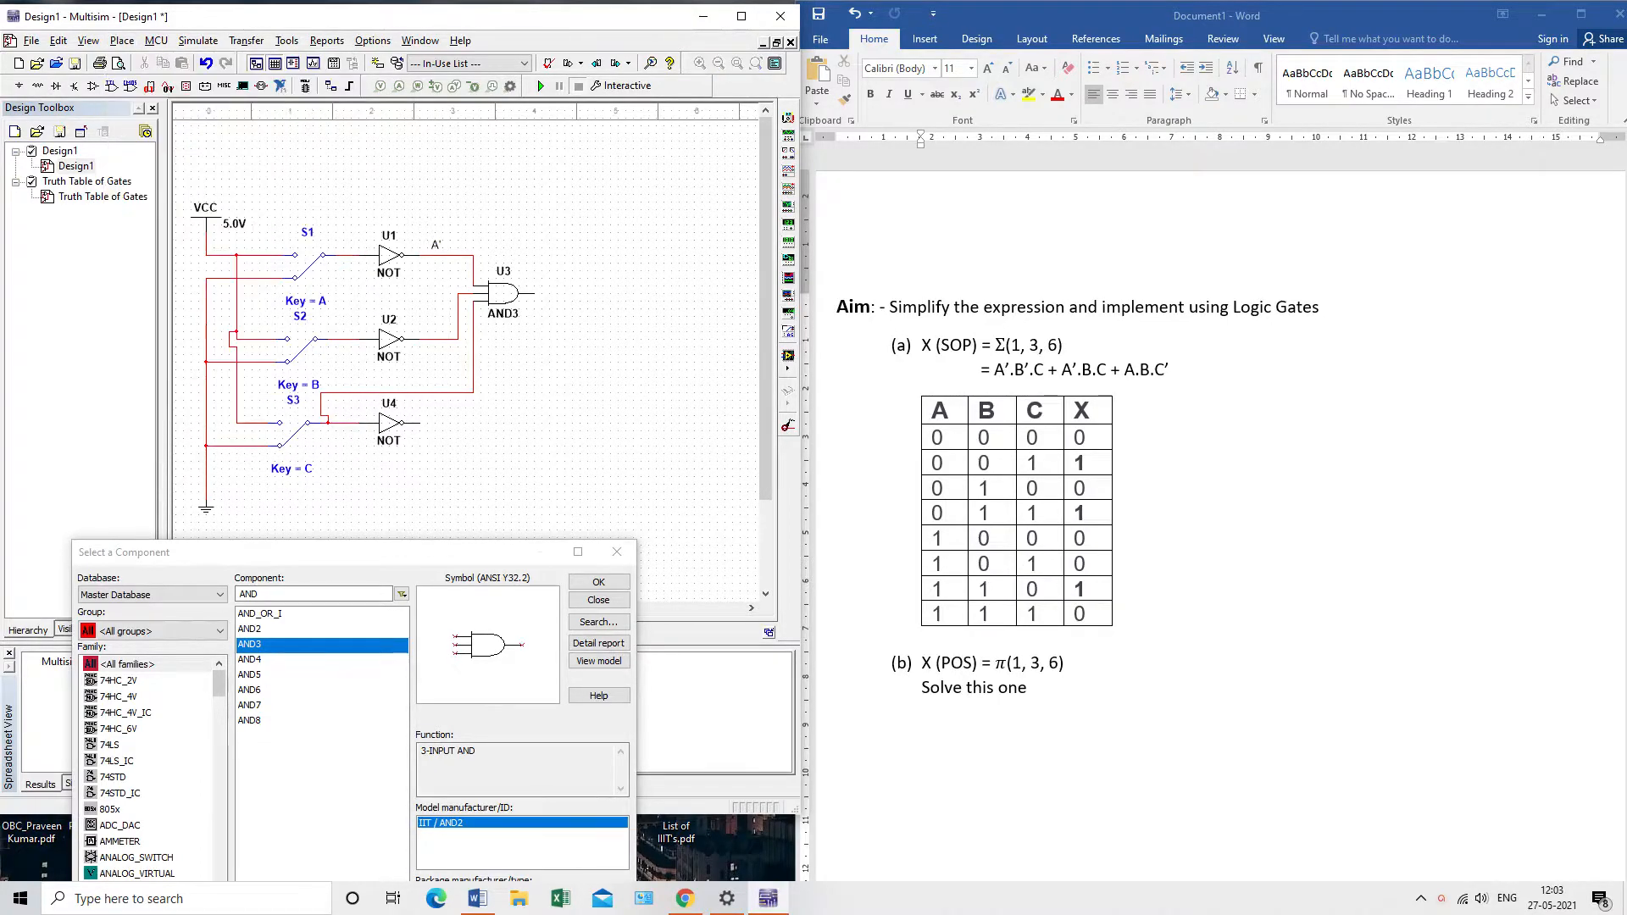
left_click(434, 338)
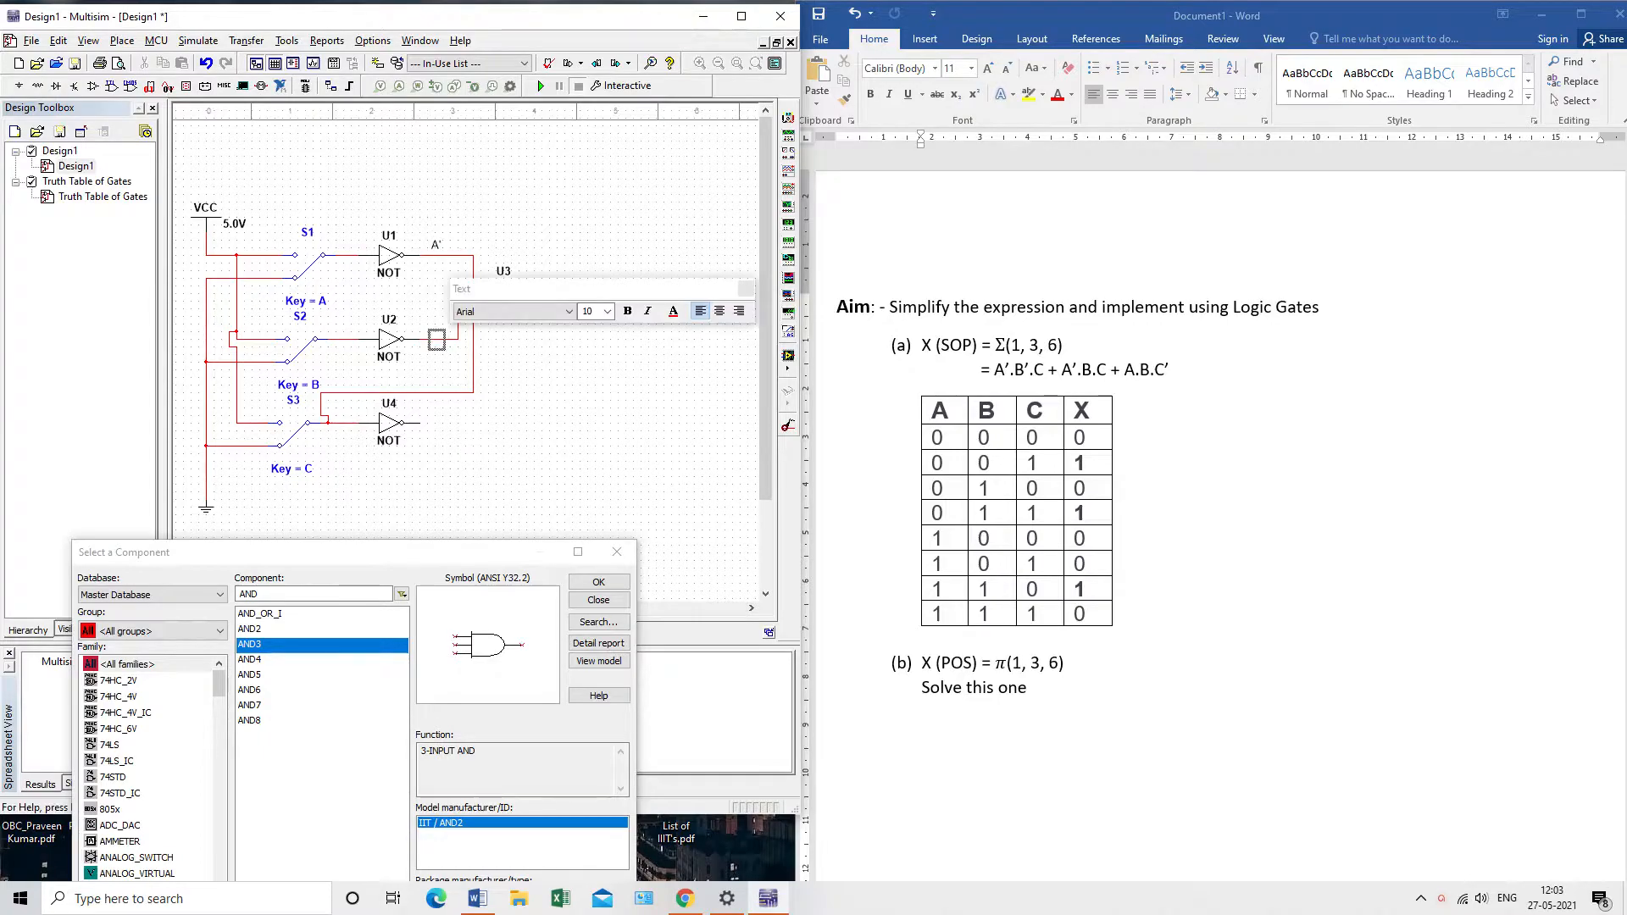
type("B'")
key("Escape")
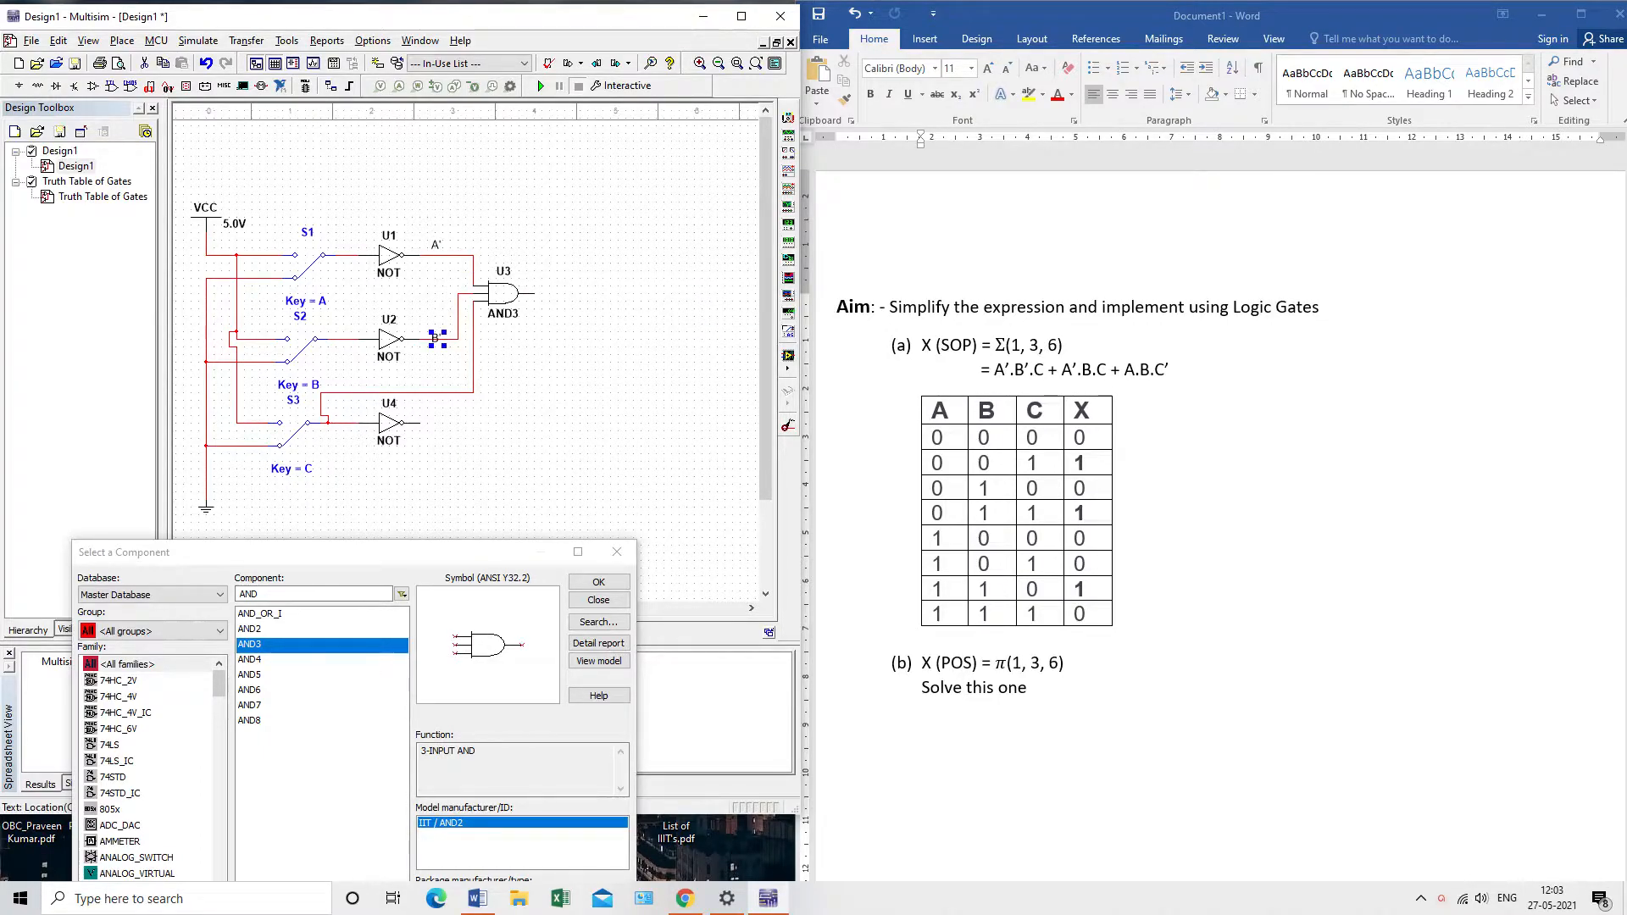
left_click_drag(437, 334, 436, 330)
Step: Paste a copy of the B' label above the wire from S3 to U3 and change its text to C
left_click(453, 382)
key("ctrl+v")
left_click(445, 384)
double_click(437, 385)
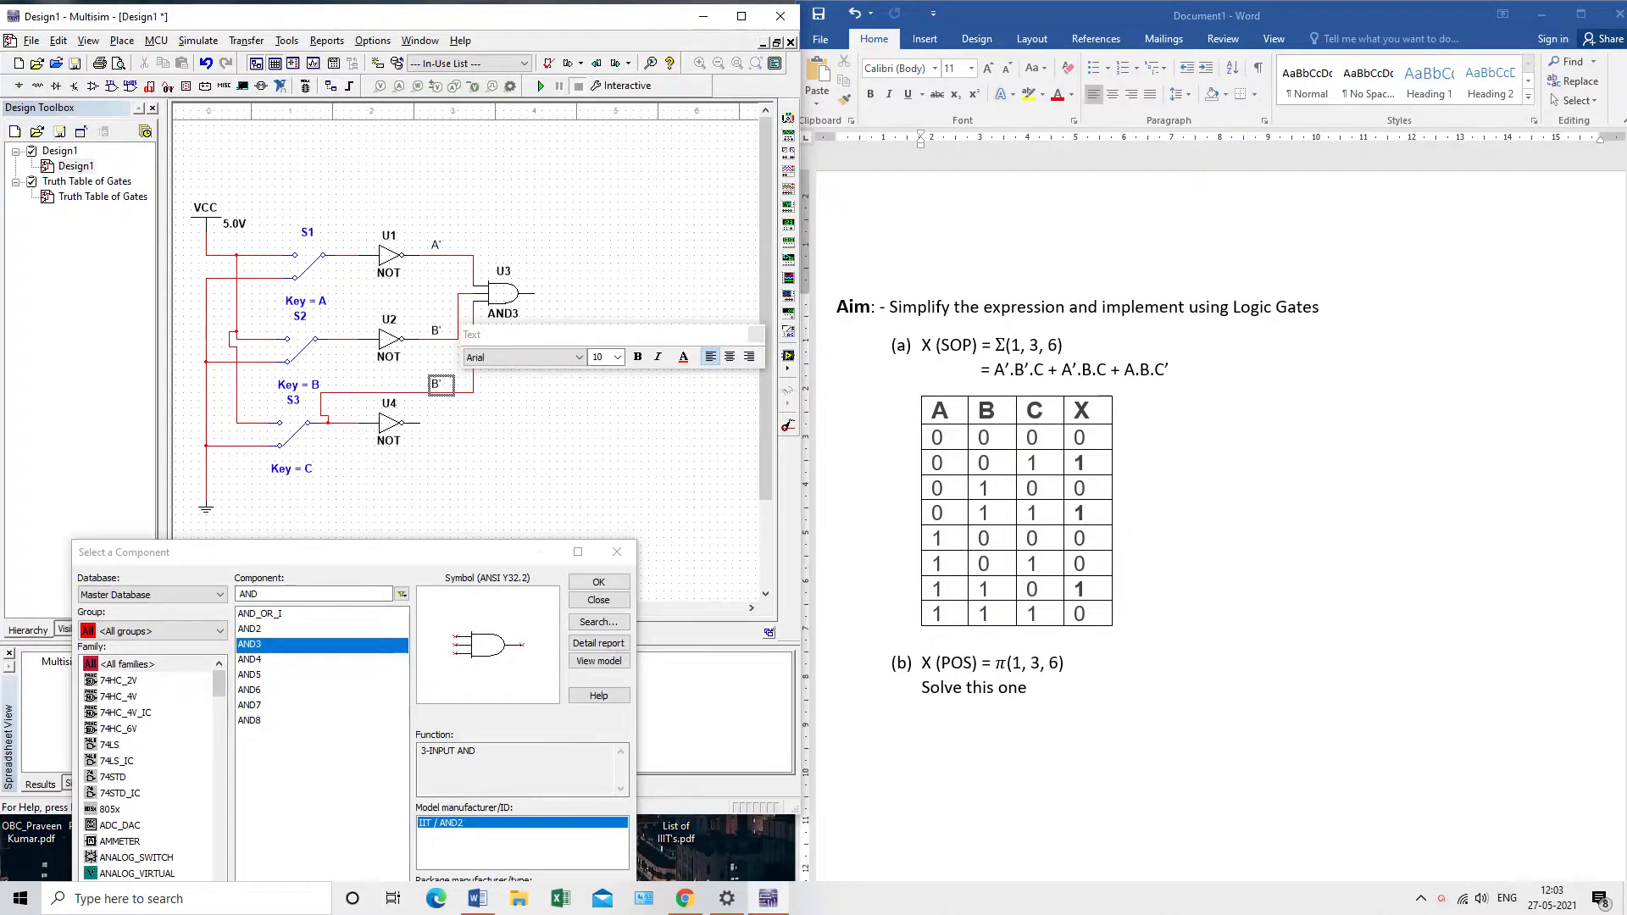
key("BackSpace")
key("BackSpace")
type("C'")
key("Escape")
key("Escape")
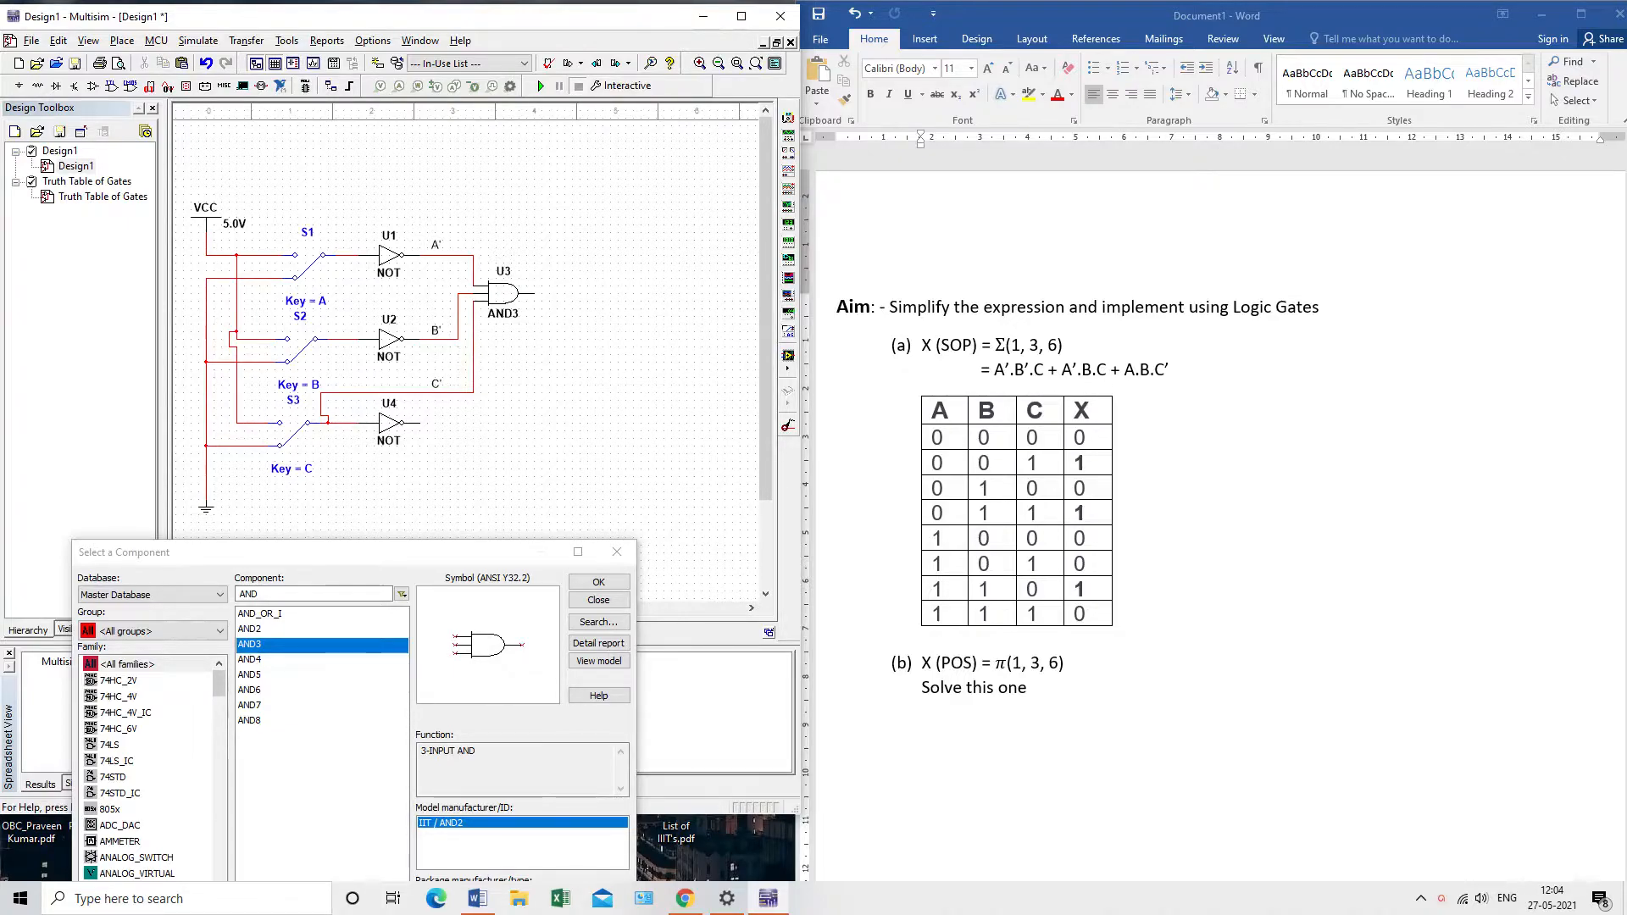
double_click(436, 384)
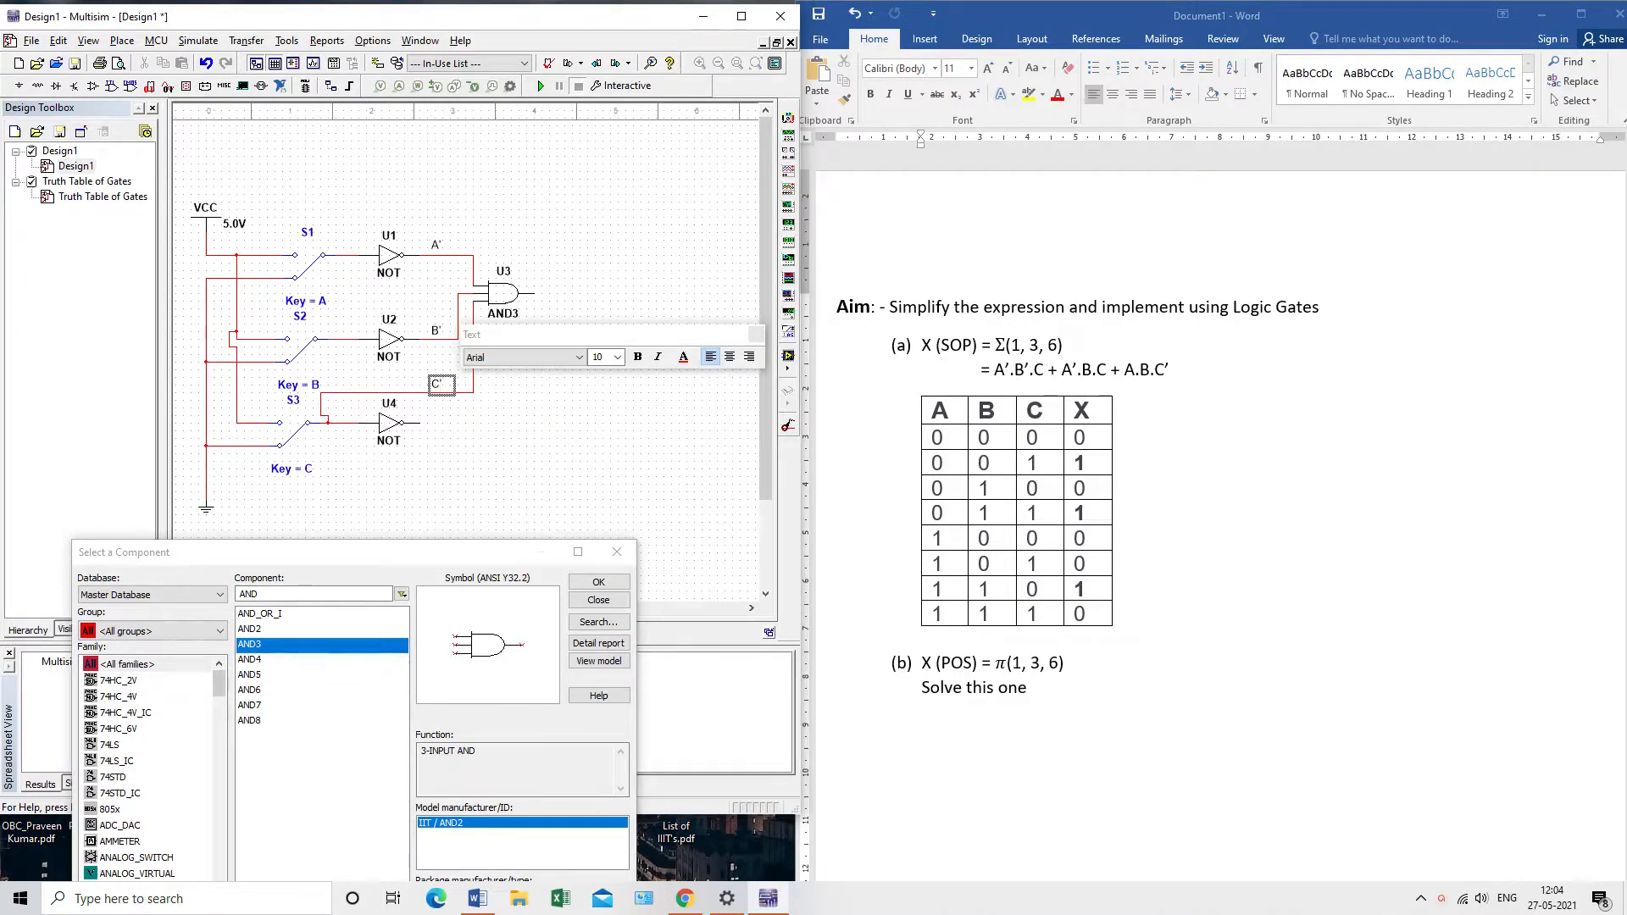
key("Escape")
key("Escape")
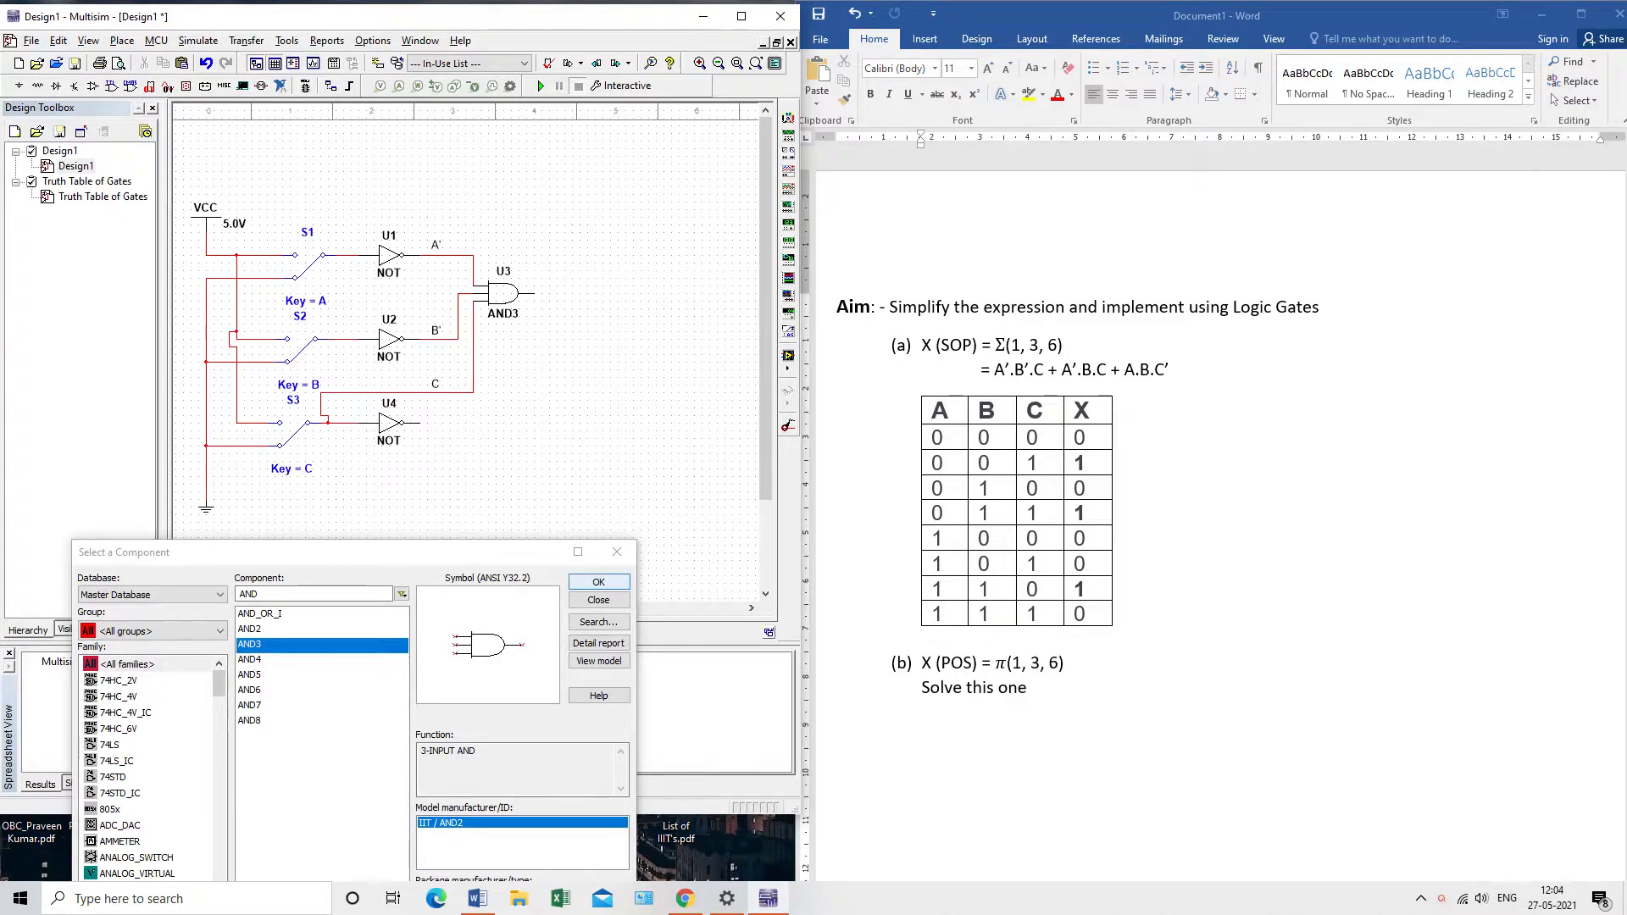
Step: Place a second AND3 gate below and to the right of U3
left_click(599, 581)
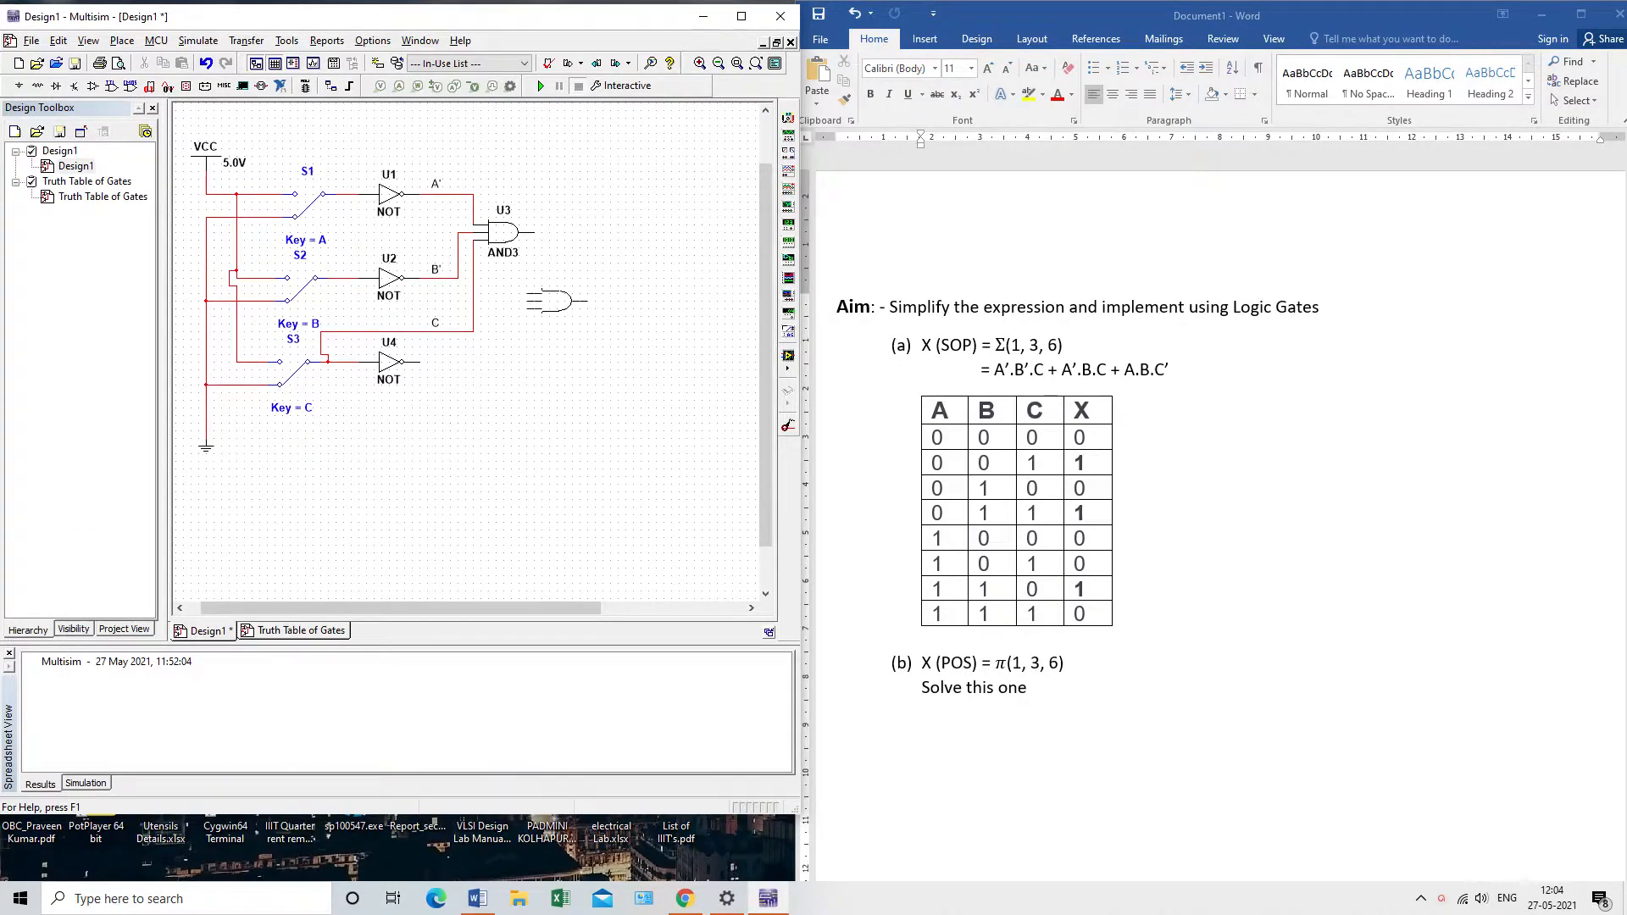
left_click(564, 316)
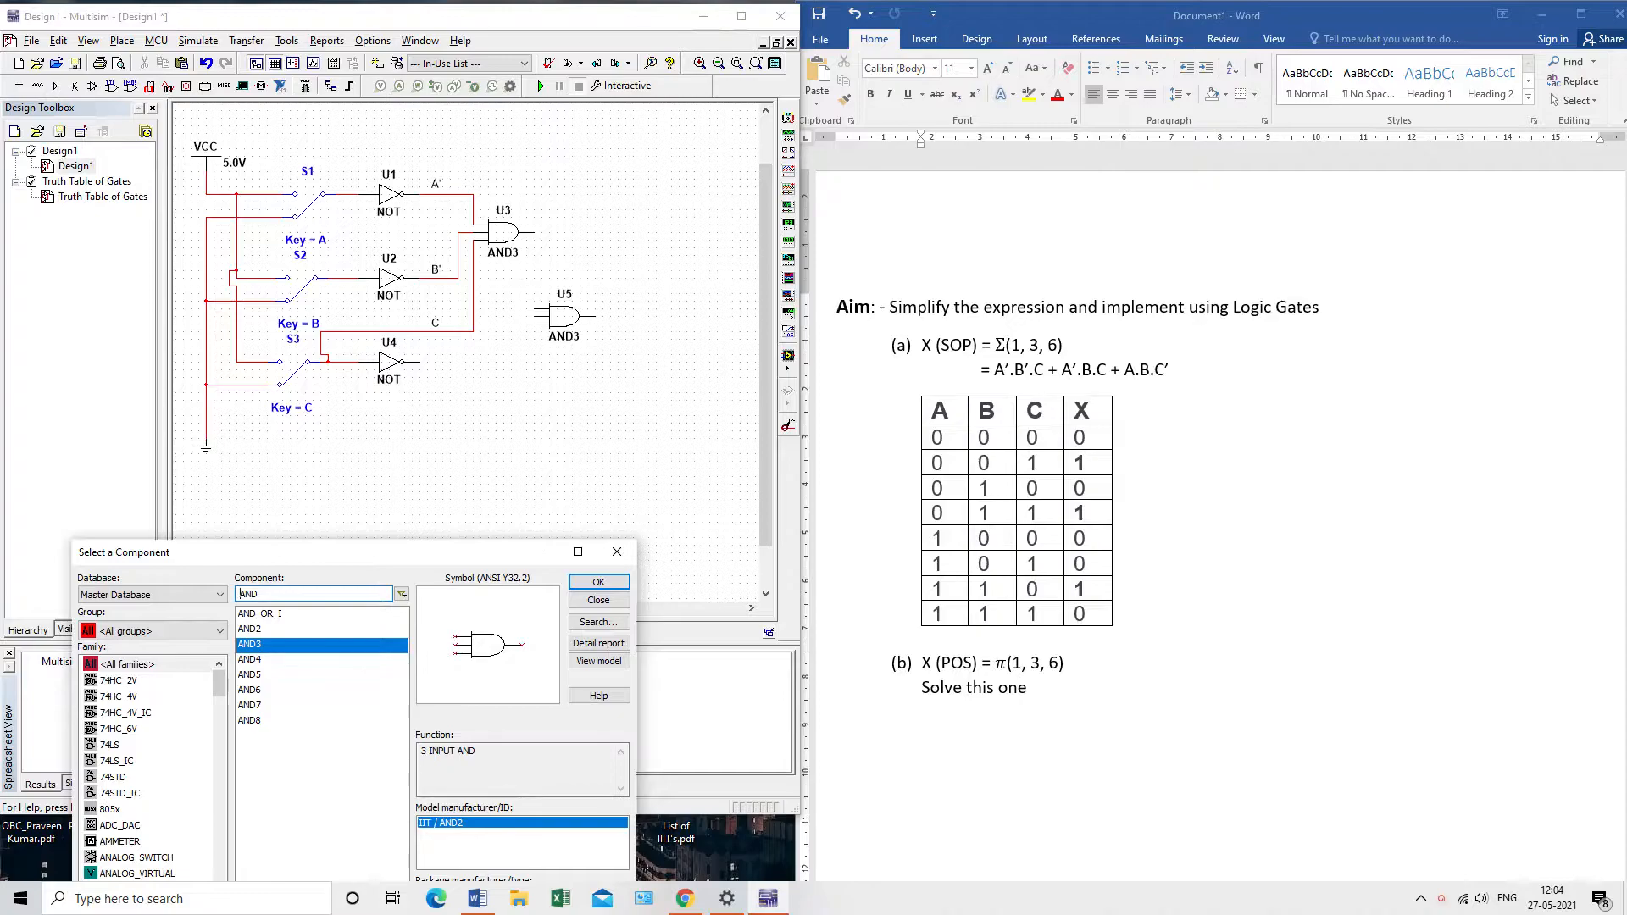
key("Return")
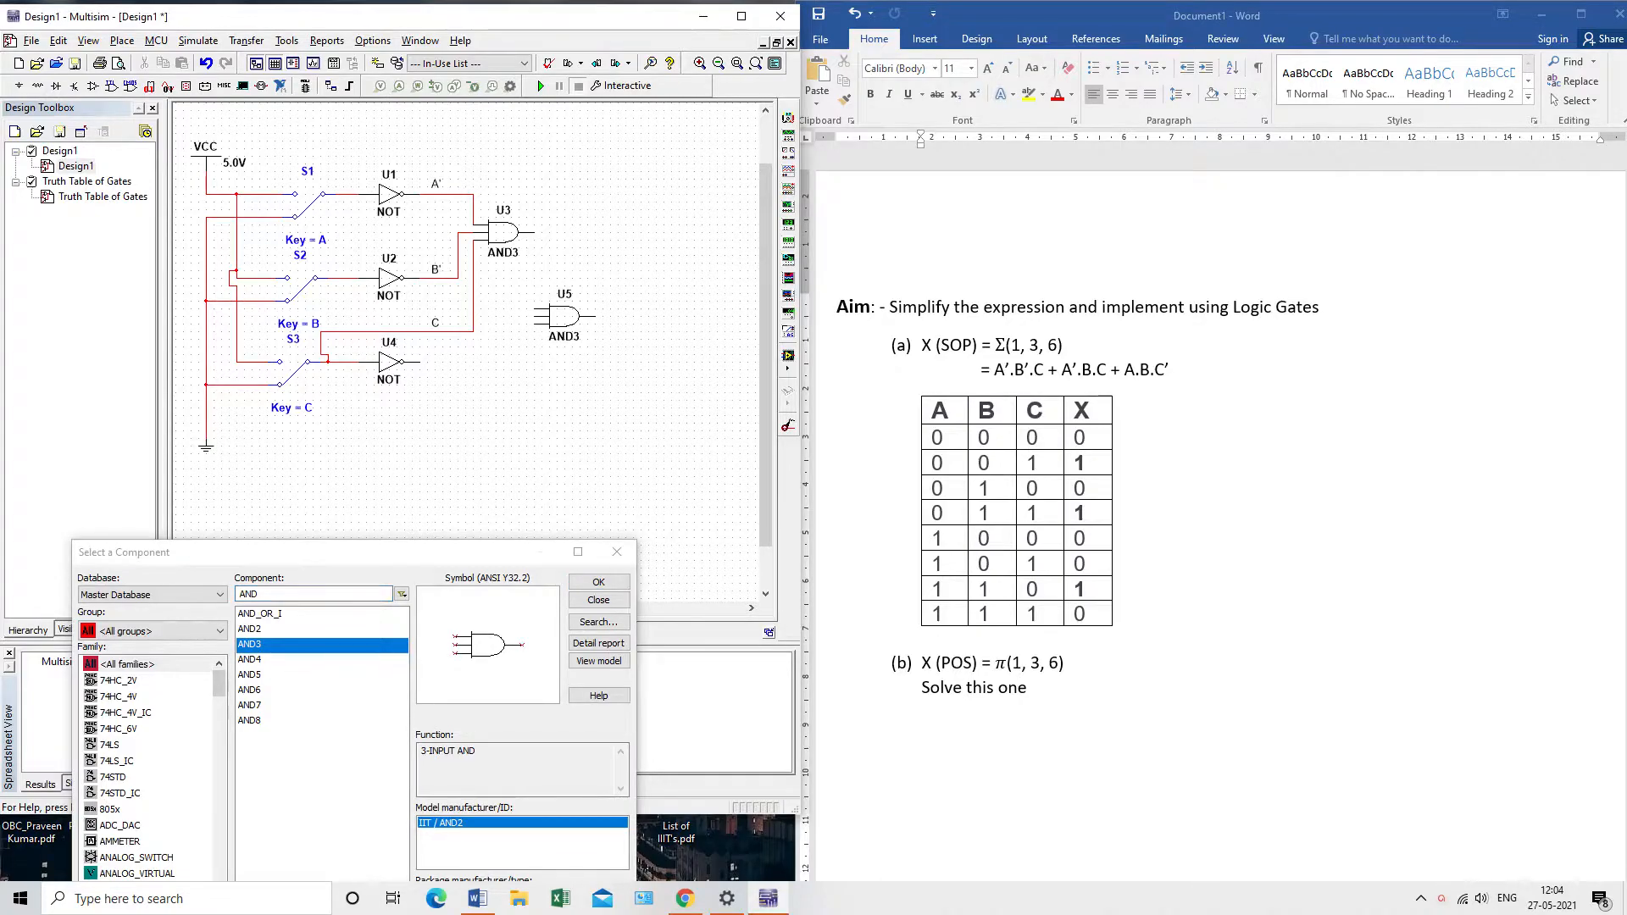
Step: Wire the inputs of AND gate U5 to the A' wire, the output of S2 and the C wire
left_click(535, 309)
left_click(542, 156)
left_click(450, 194)
left_click(539, 316)
left_click(343, 278)
left_click(473, 331)
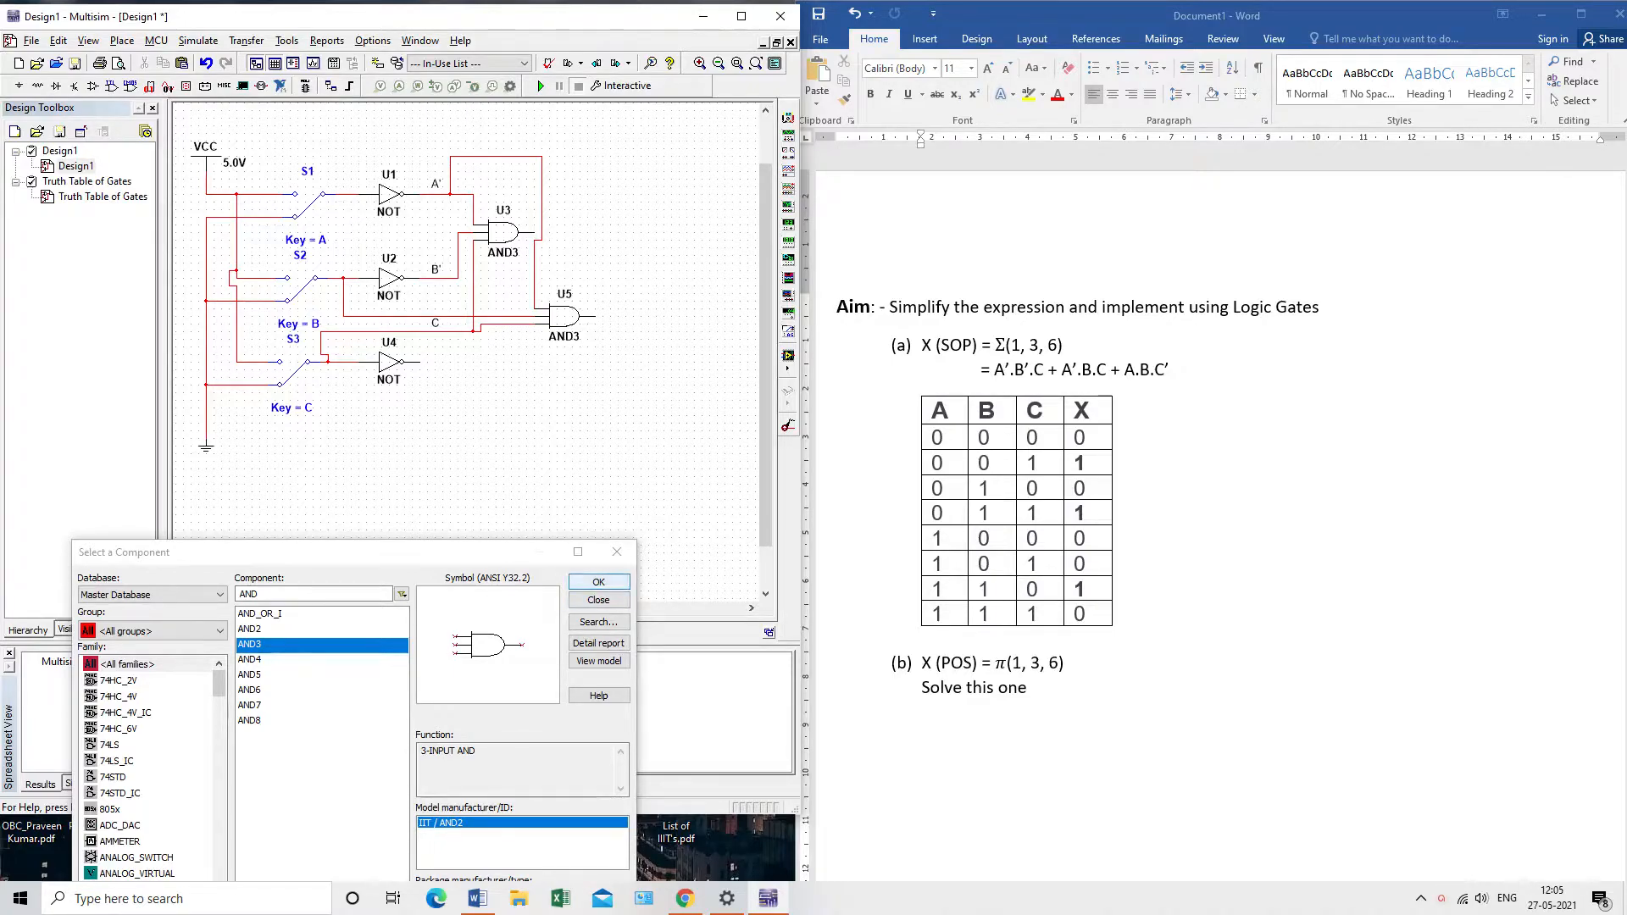
Step: Place a third AND3 gate below U5 and wire its inputs to S1's output, the B wire and U4's output
left_click(598, 582)
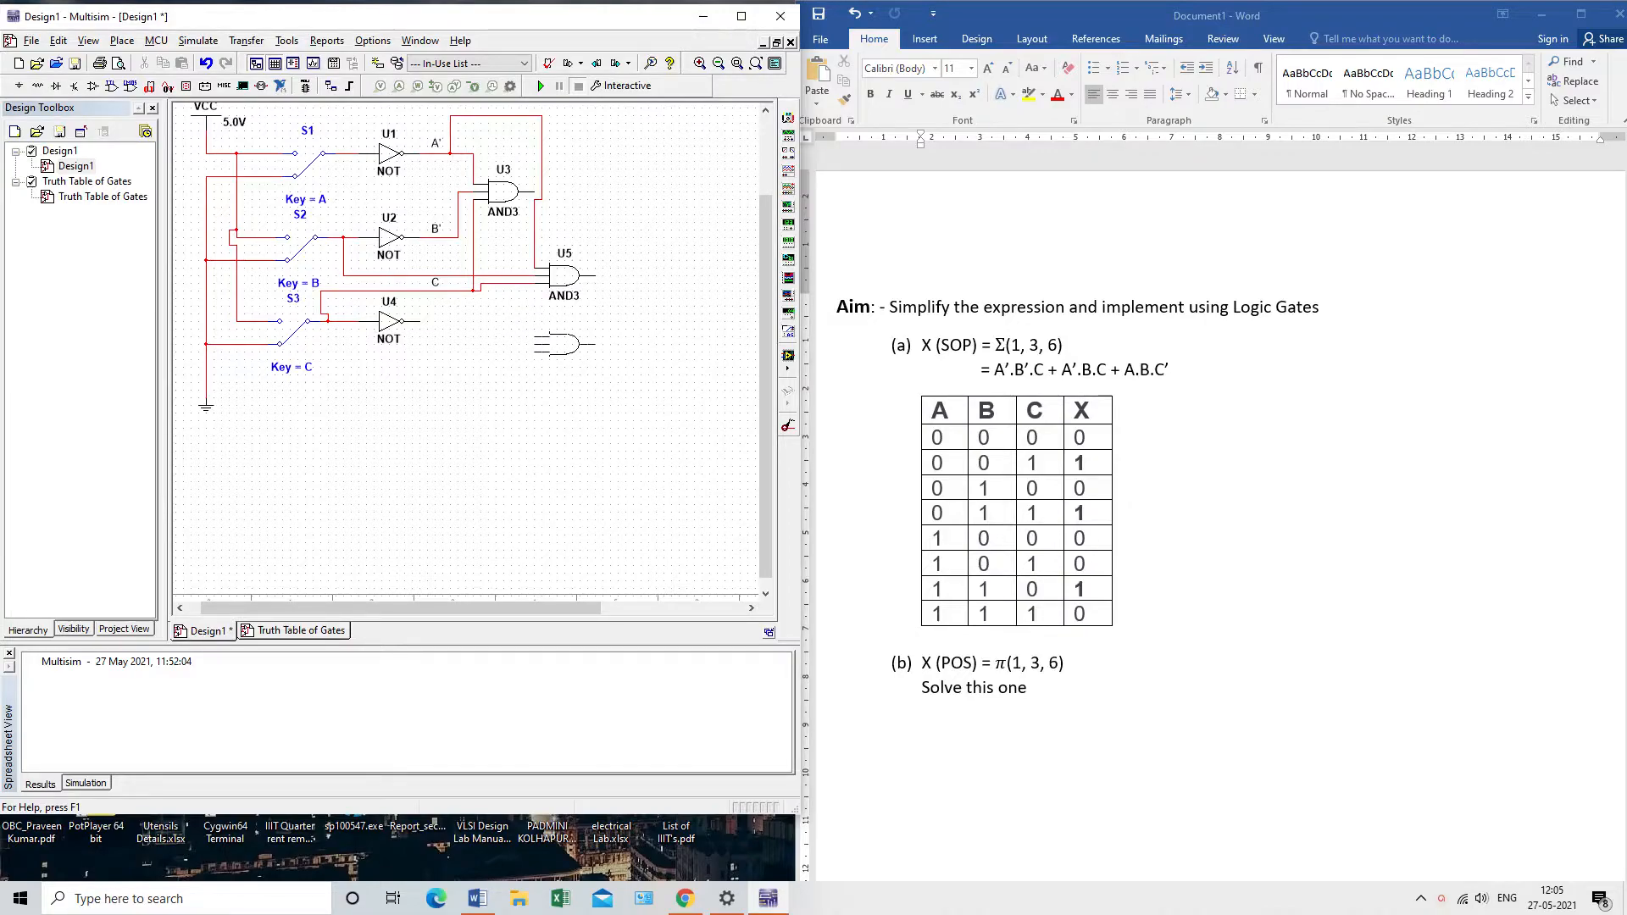
left_click(572, 344)
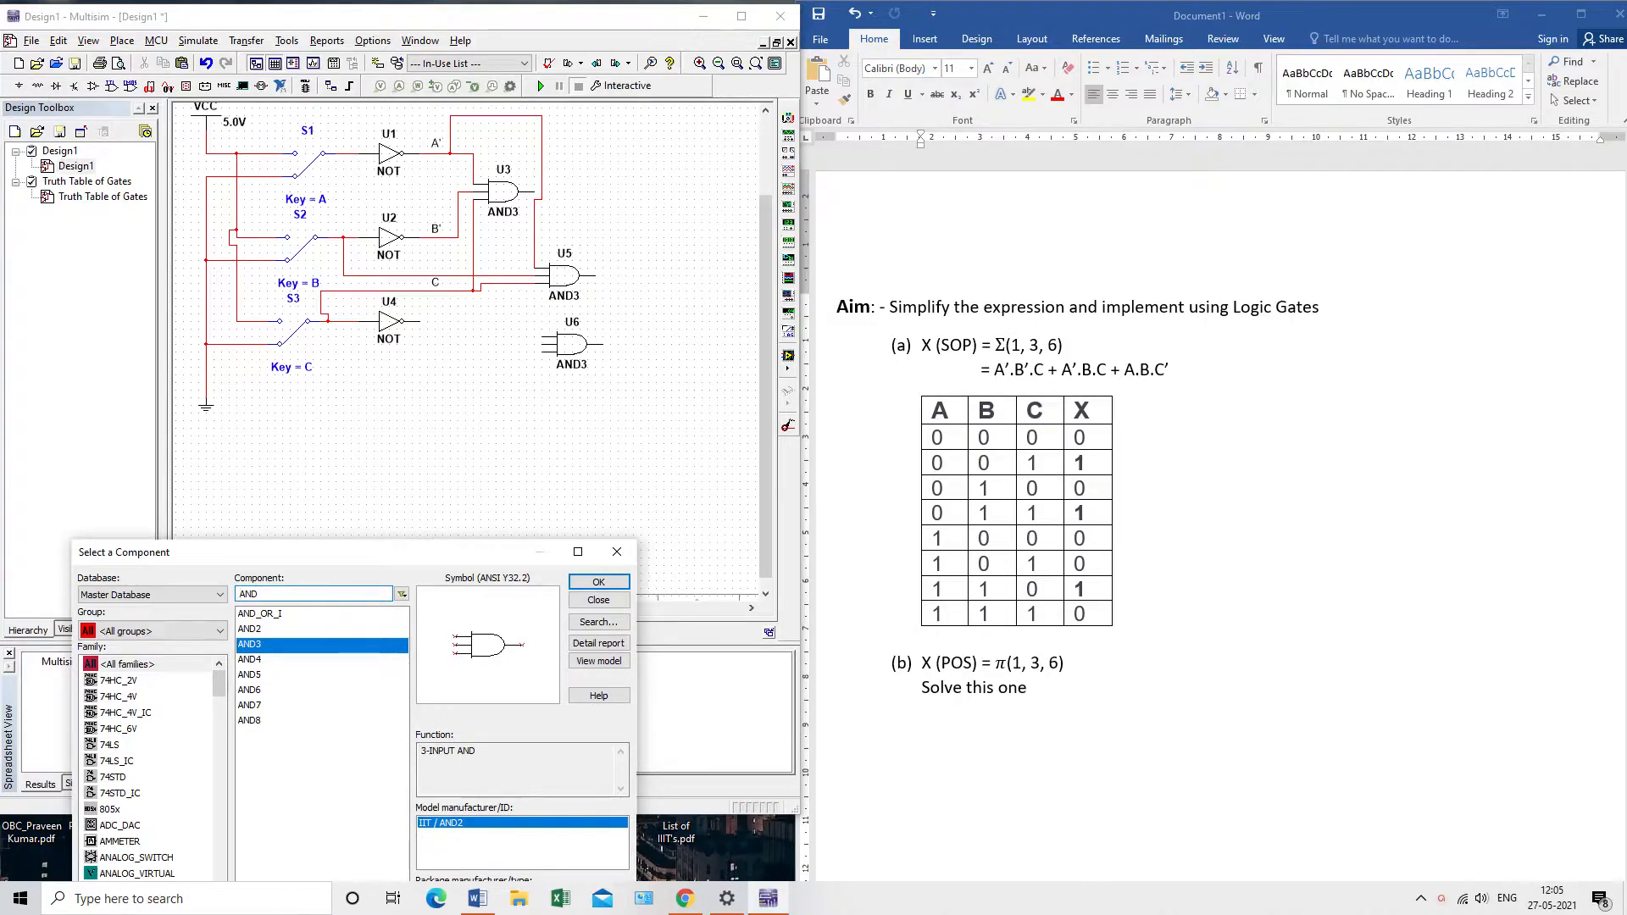
left_click(543, 337)
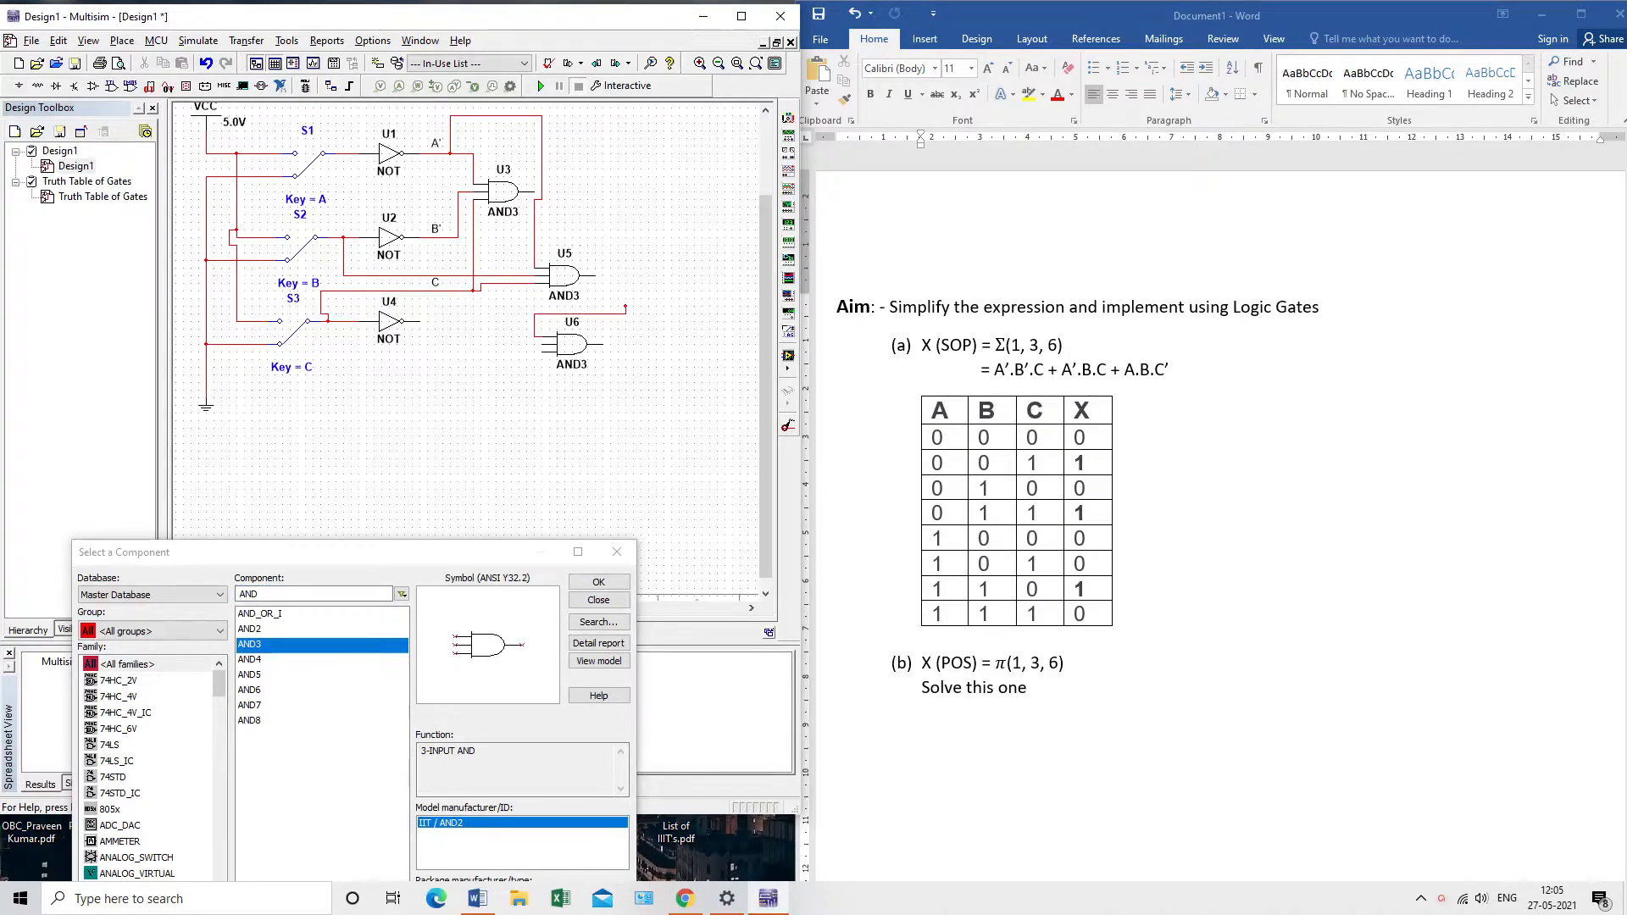
scroll(595, 161, "up", 1)
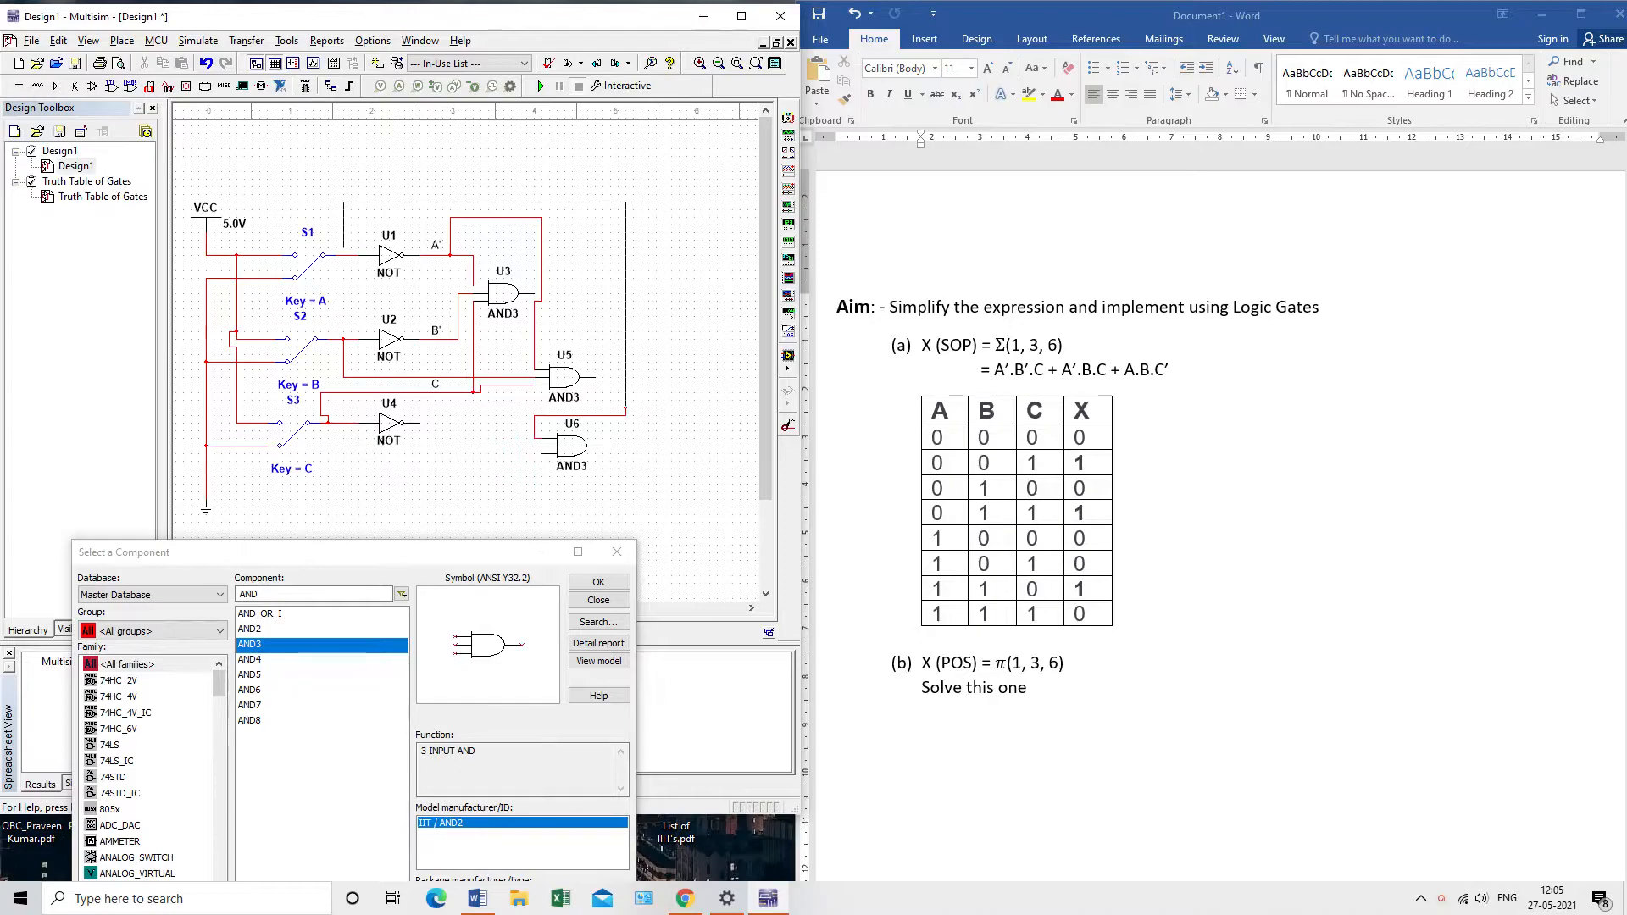
left_click(344, 255)
left_click(543, 445)
left_click(503, 377)
left_click(419, 423)
left_click(543, 454)
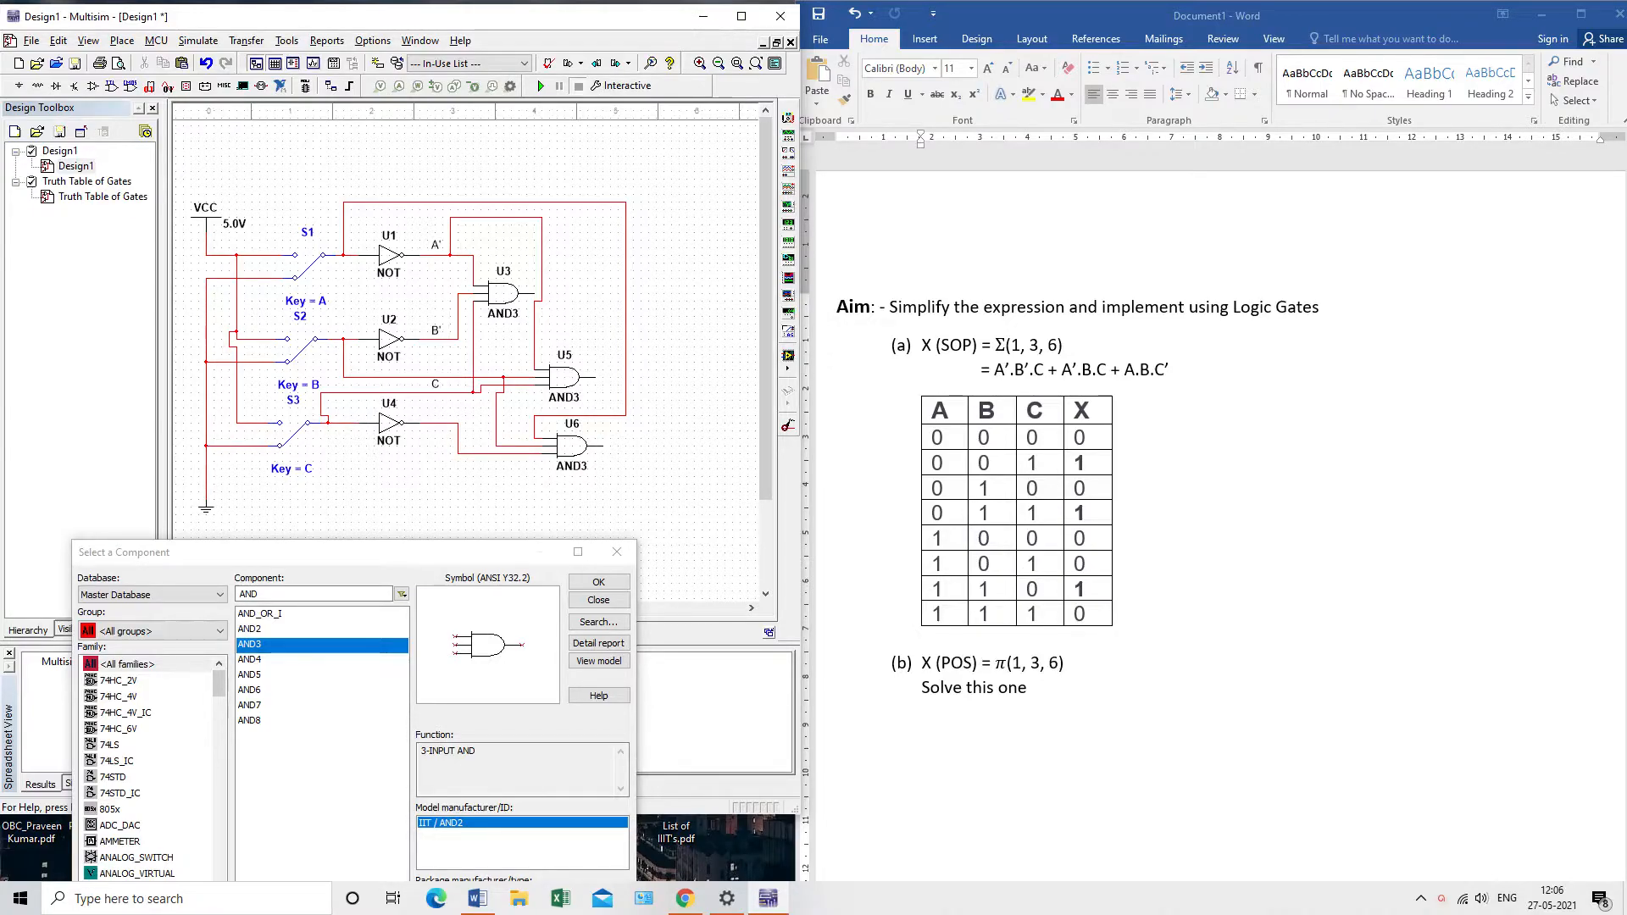
Step: Copy the A' label above the long wire from S1 to U6 and change its text to A
left_click(436, 245)
key("Escape")
key("ctrl+v")
left_click(582, 192)
left_click(583, 192)
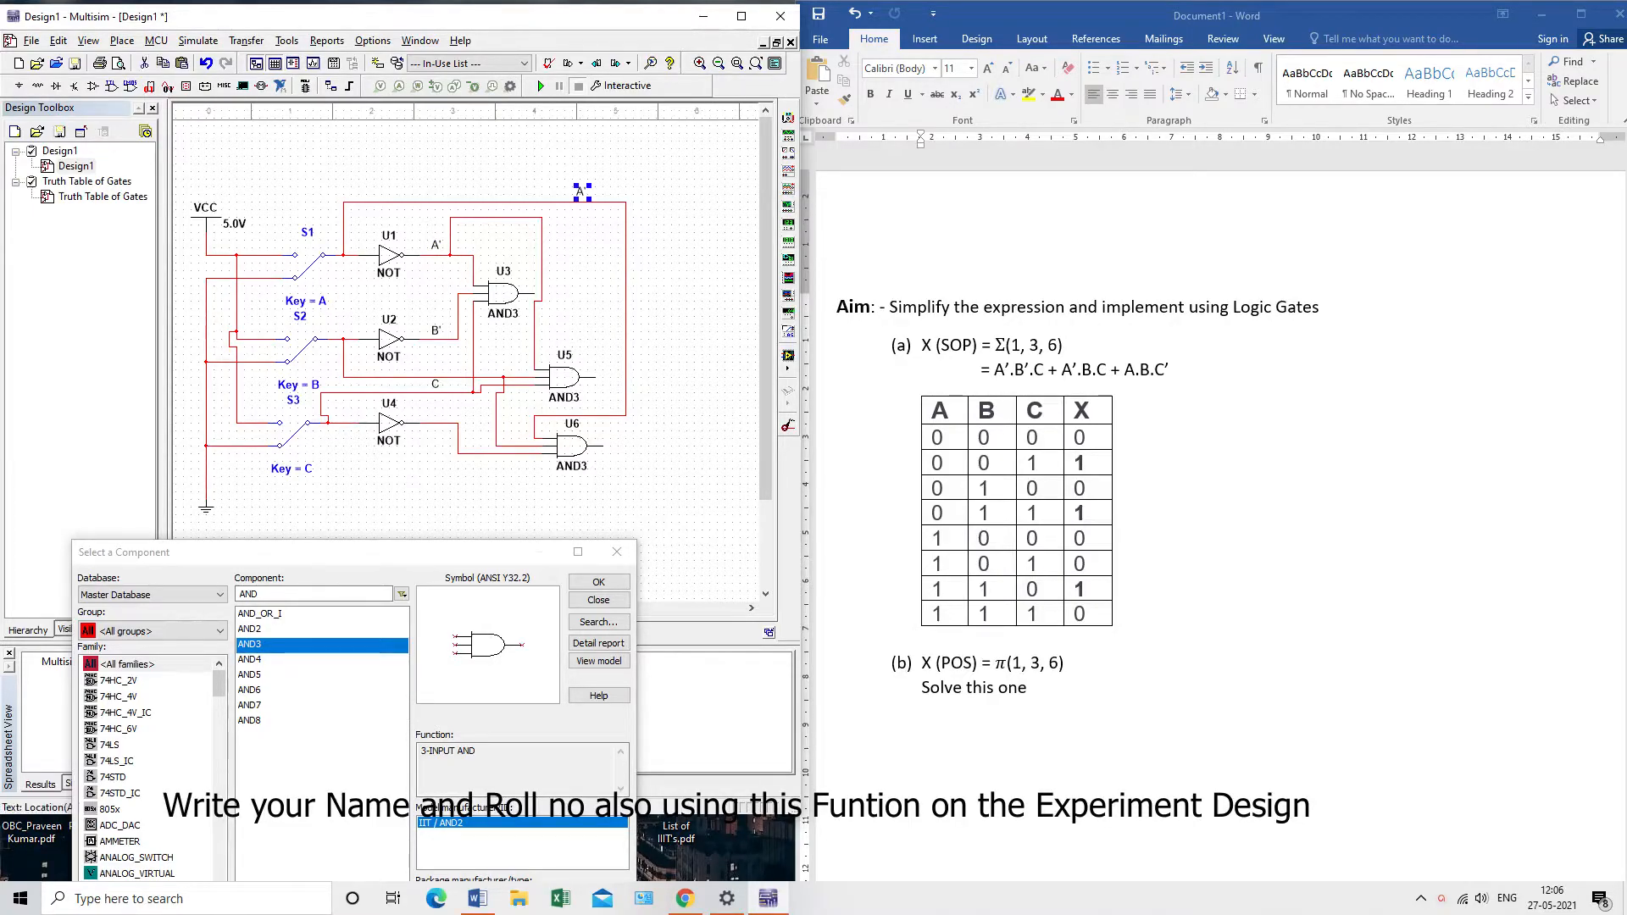
key("Escape")
Step: Copy the B' label above the wire from S2 to U5 and change its text to B
left_click(436, 331)
key("Escape")
left_click(491, 369)
double_click(490, 370)
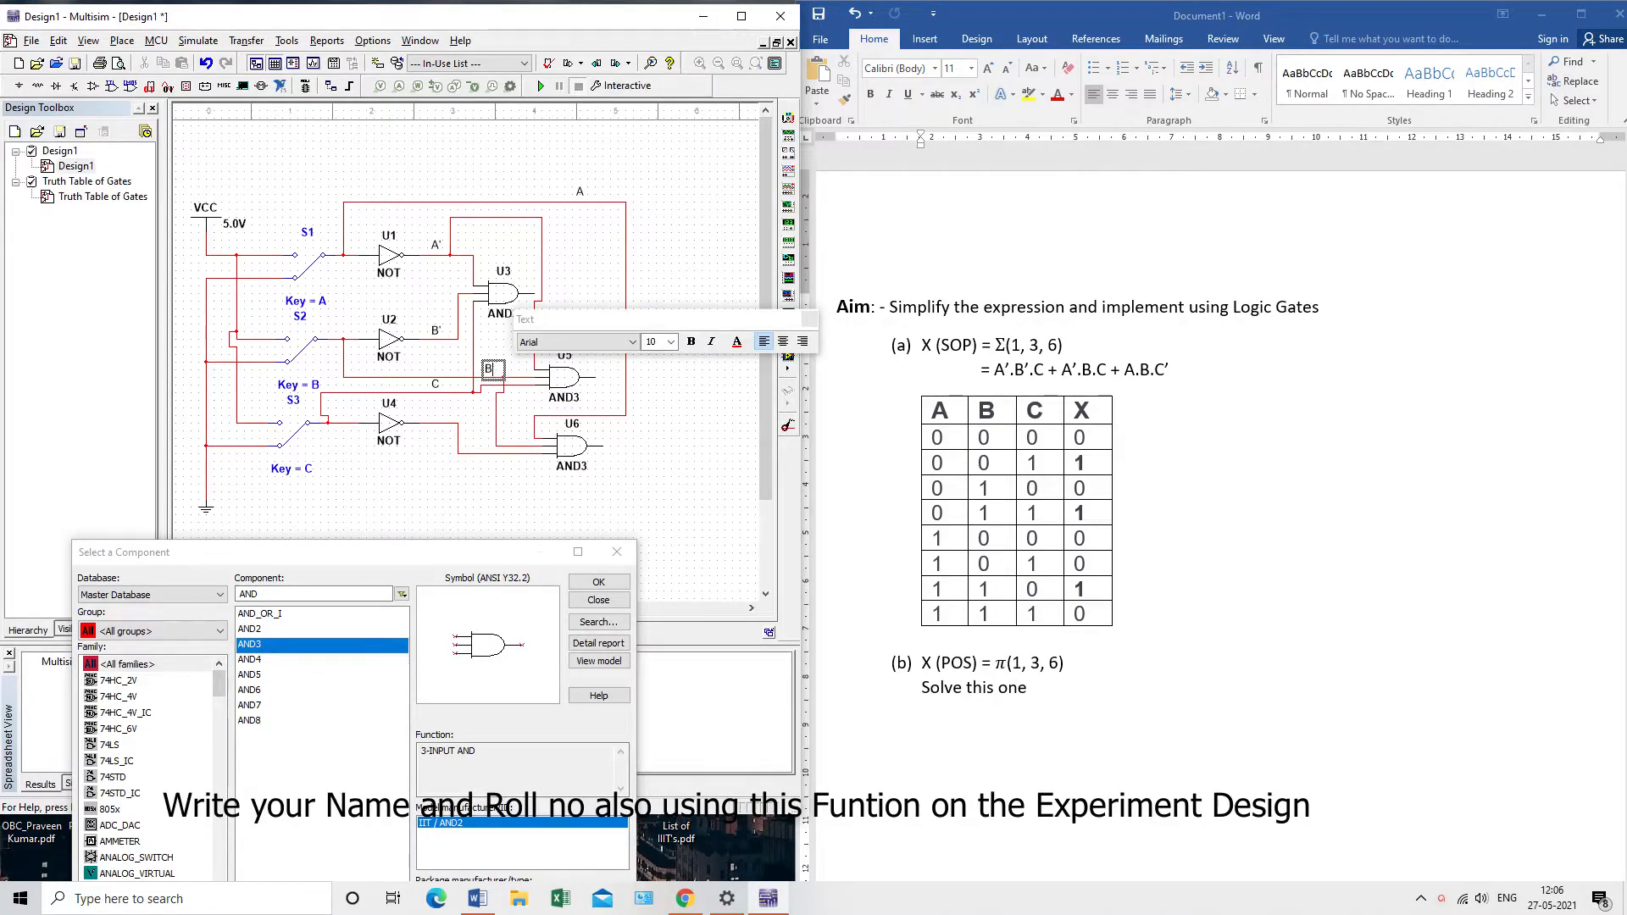
key("Escape")
key("Escape")
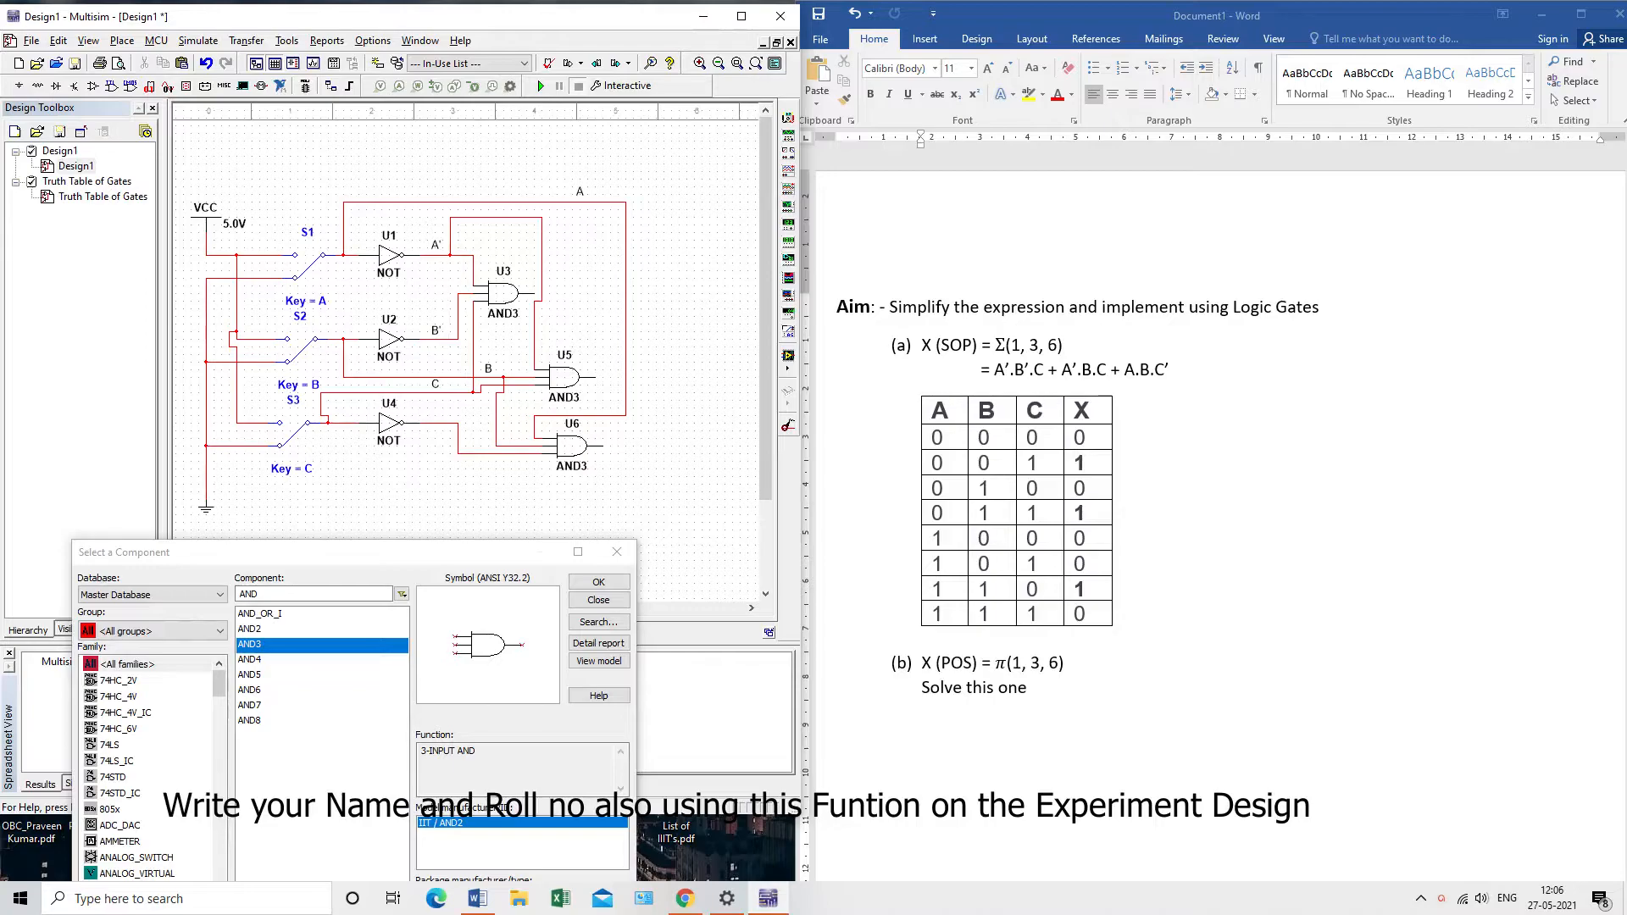
Step: Copy the C label below the wire from U4 to U6 and change its text to C'
left_click(436, 383)
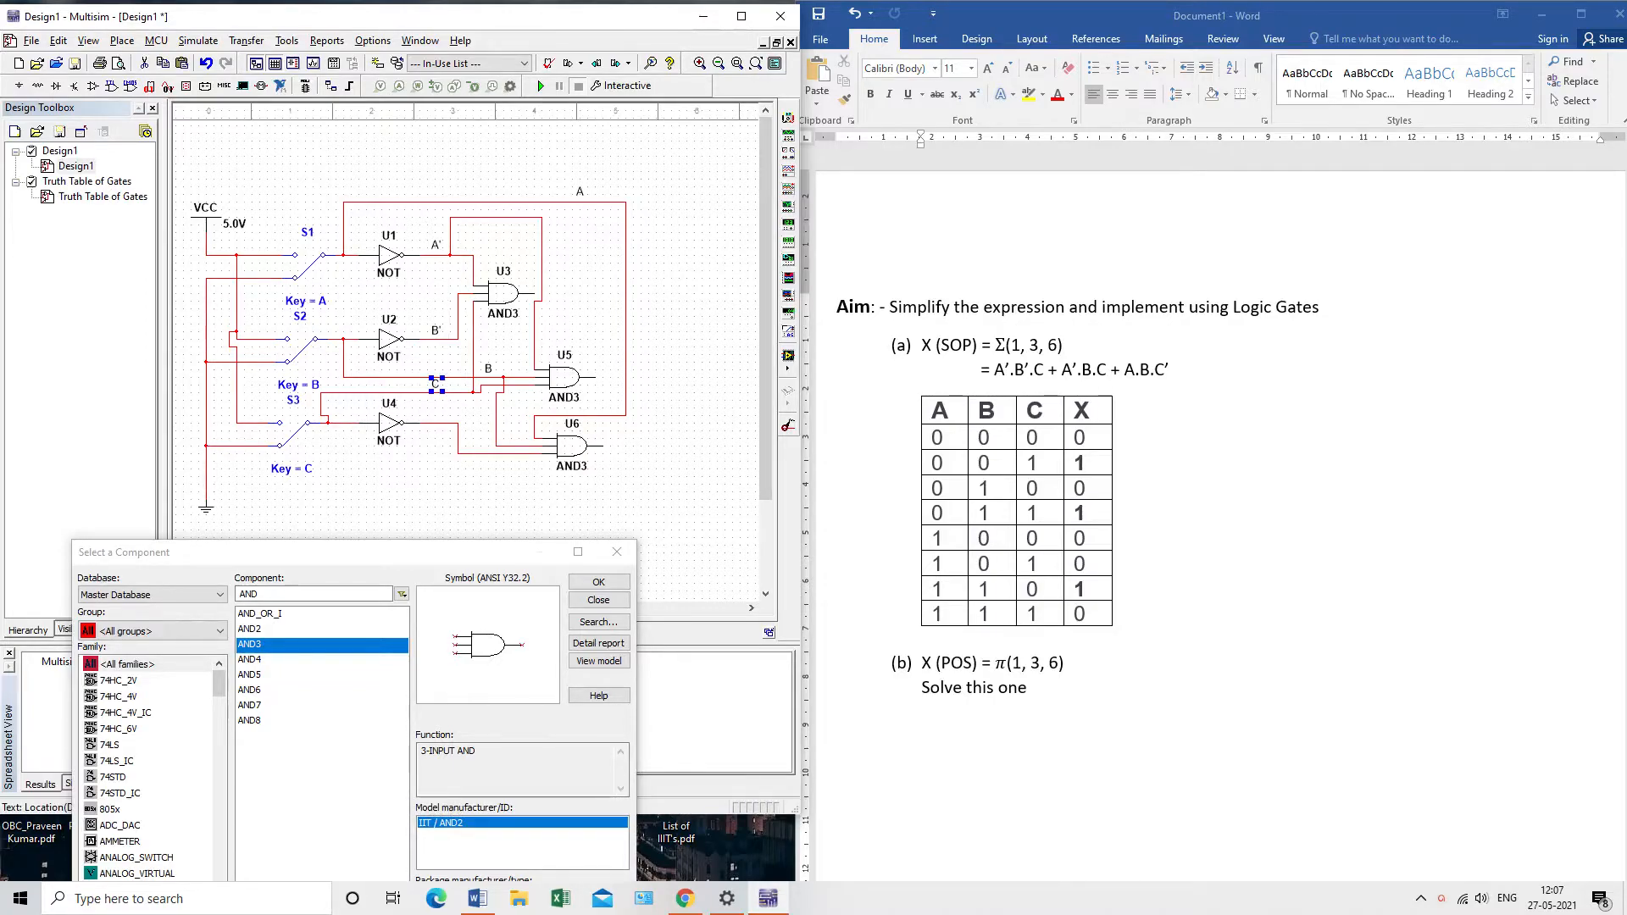
key("ctrl+alt+a")
left_click(489, 468)
type("C")
double_click(489, 460)
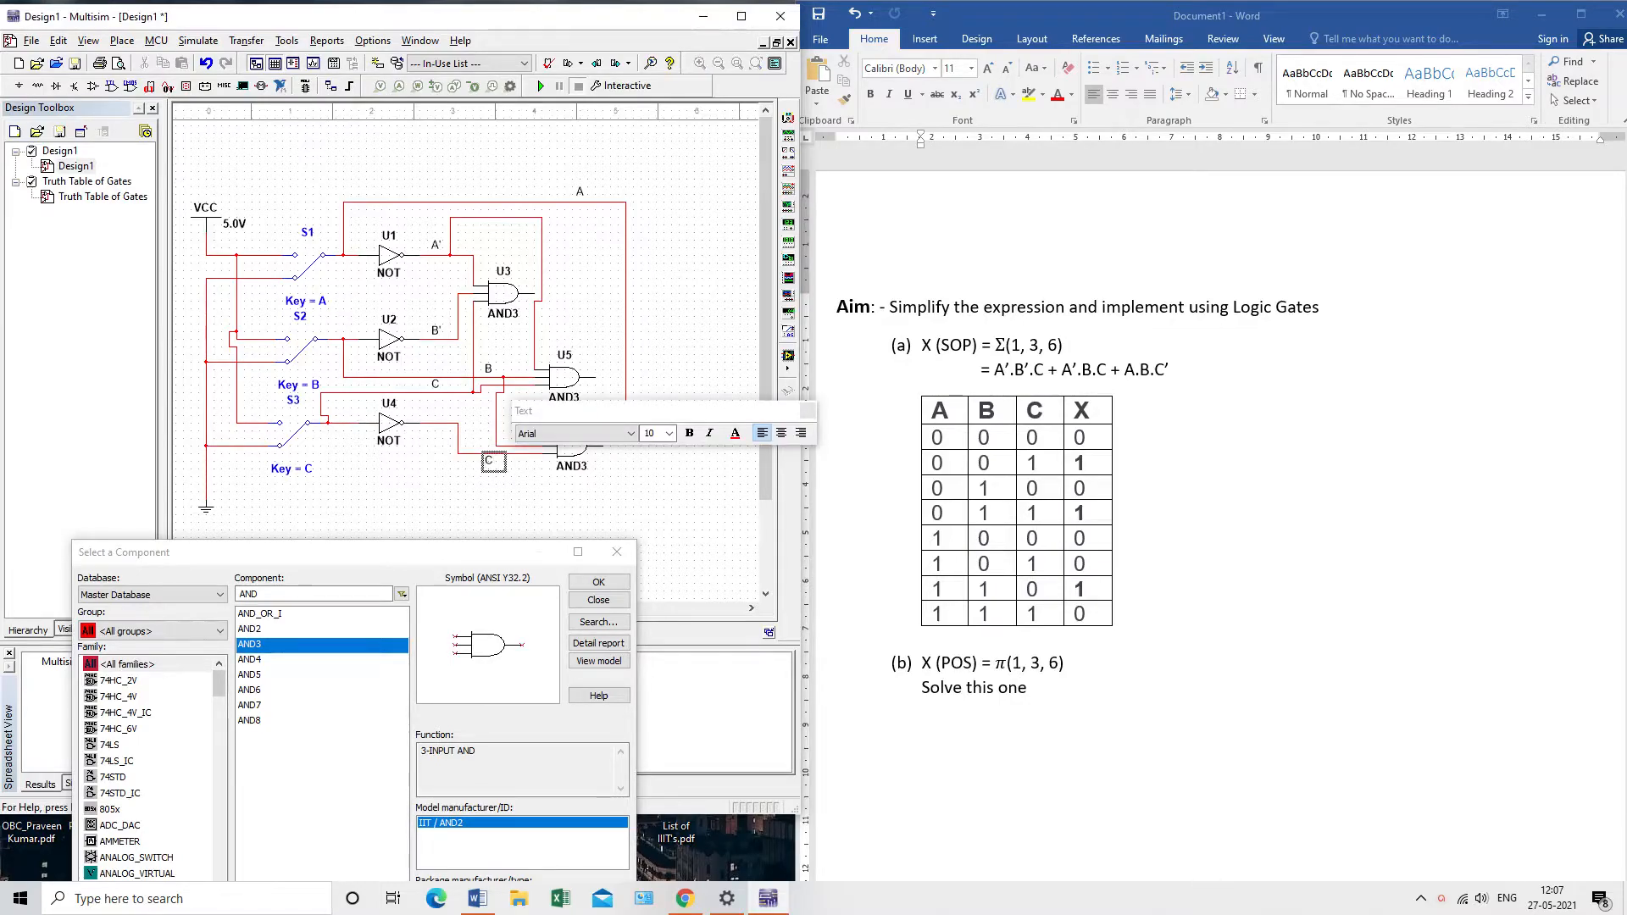
type("'")
key("Escape")
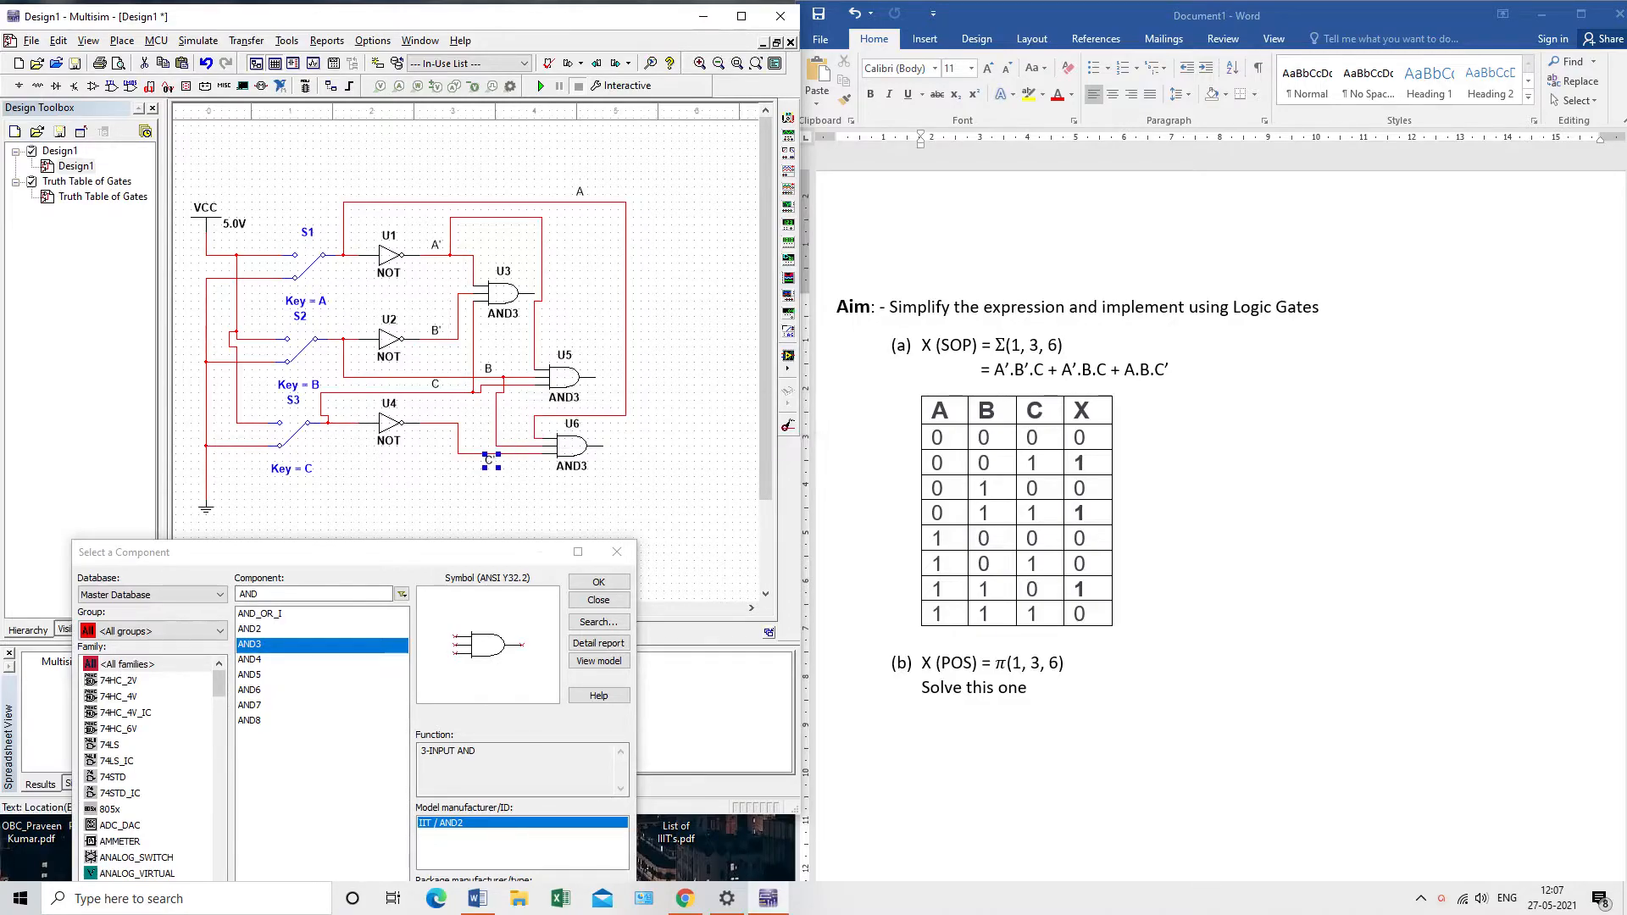
key("Escape")
Step: Place a three-input OR gate (OR3) to the right of the three AND gates
double_click(250, 594)
type("OR")
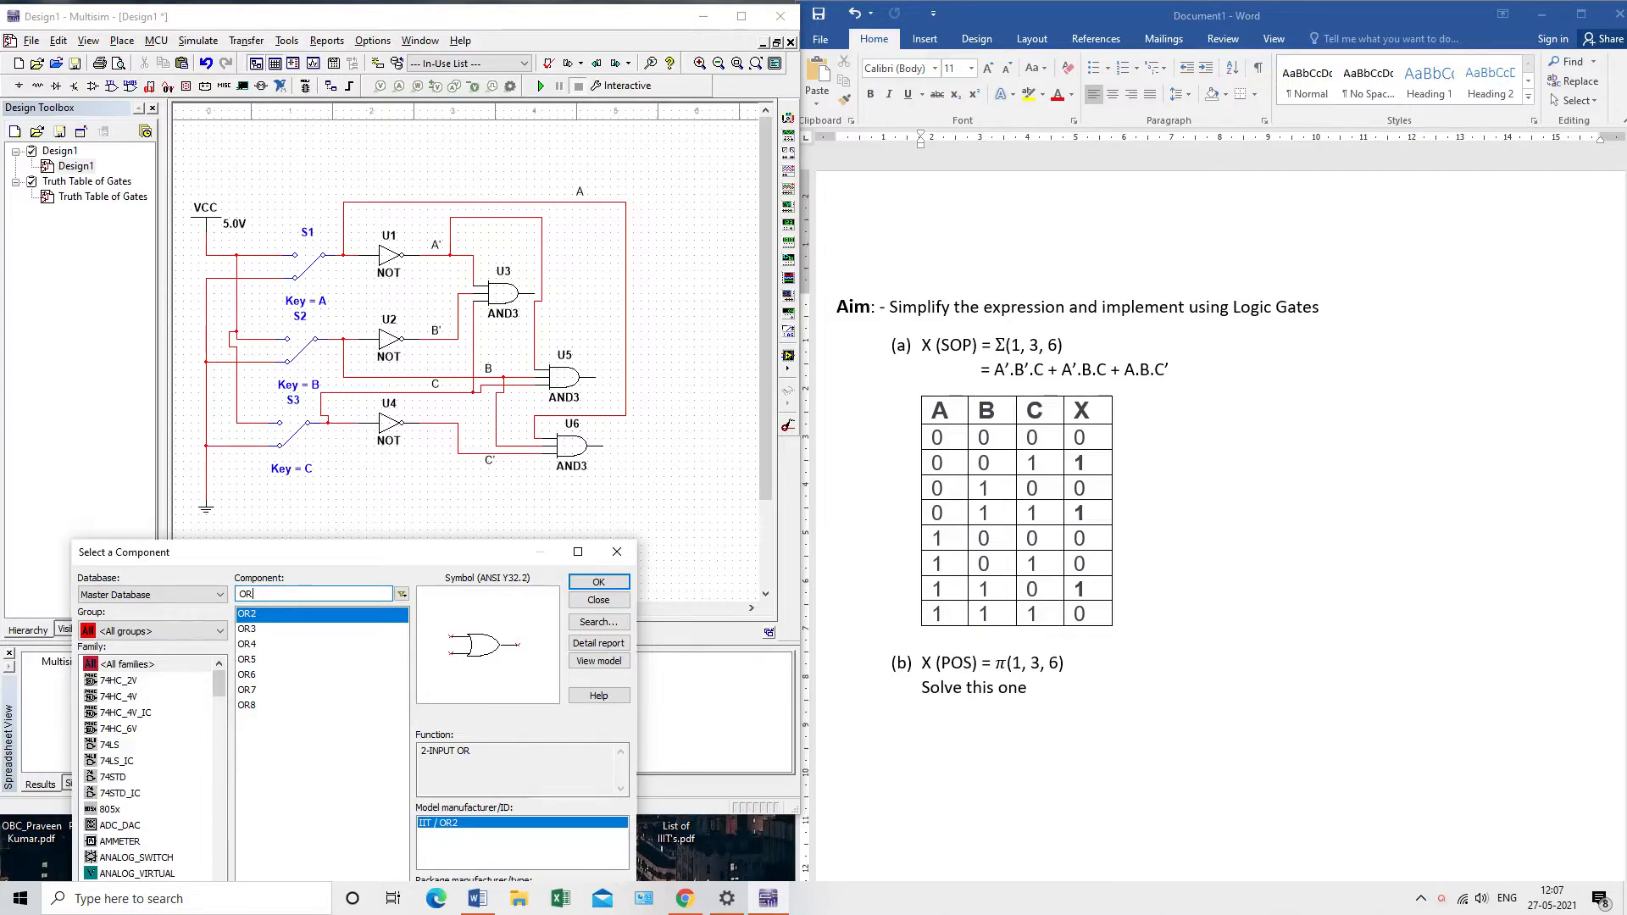
type("3")
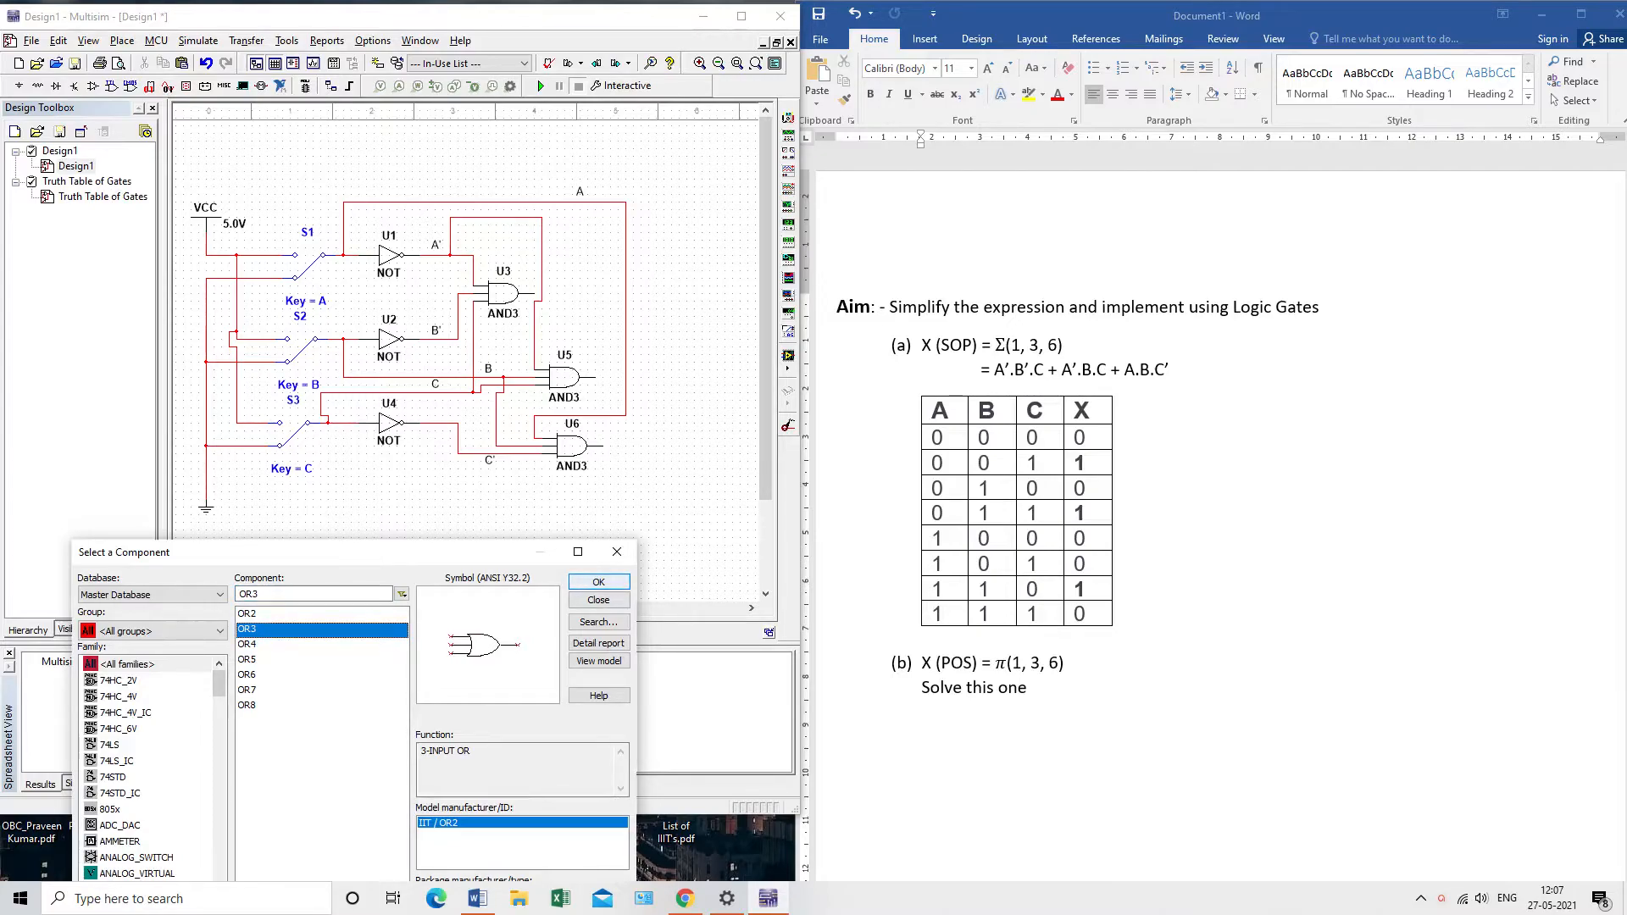
left_click(598, 581)
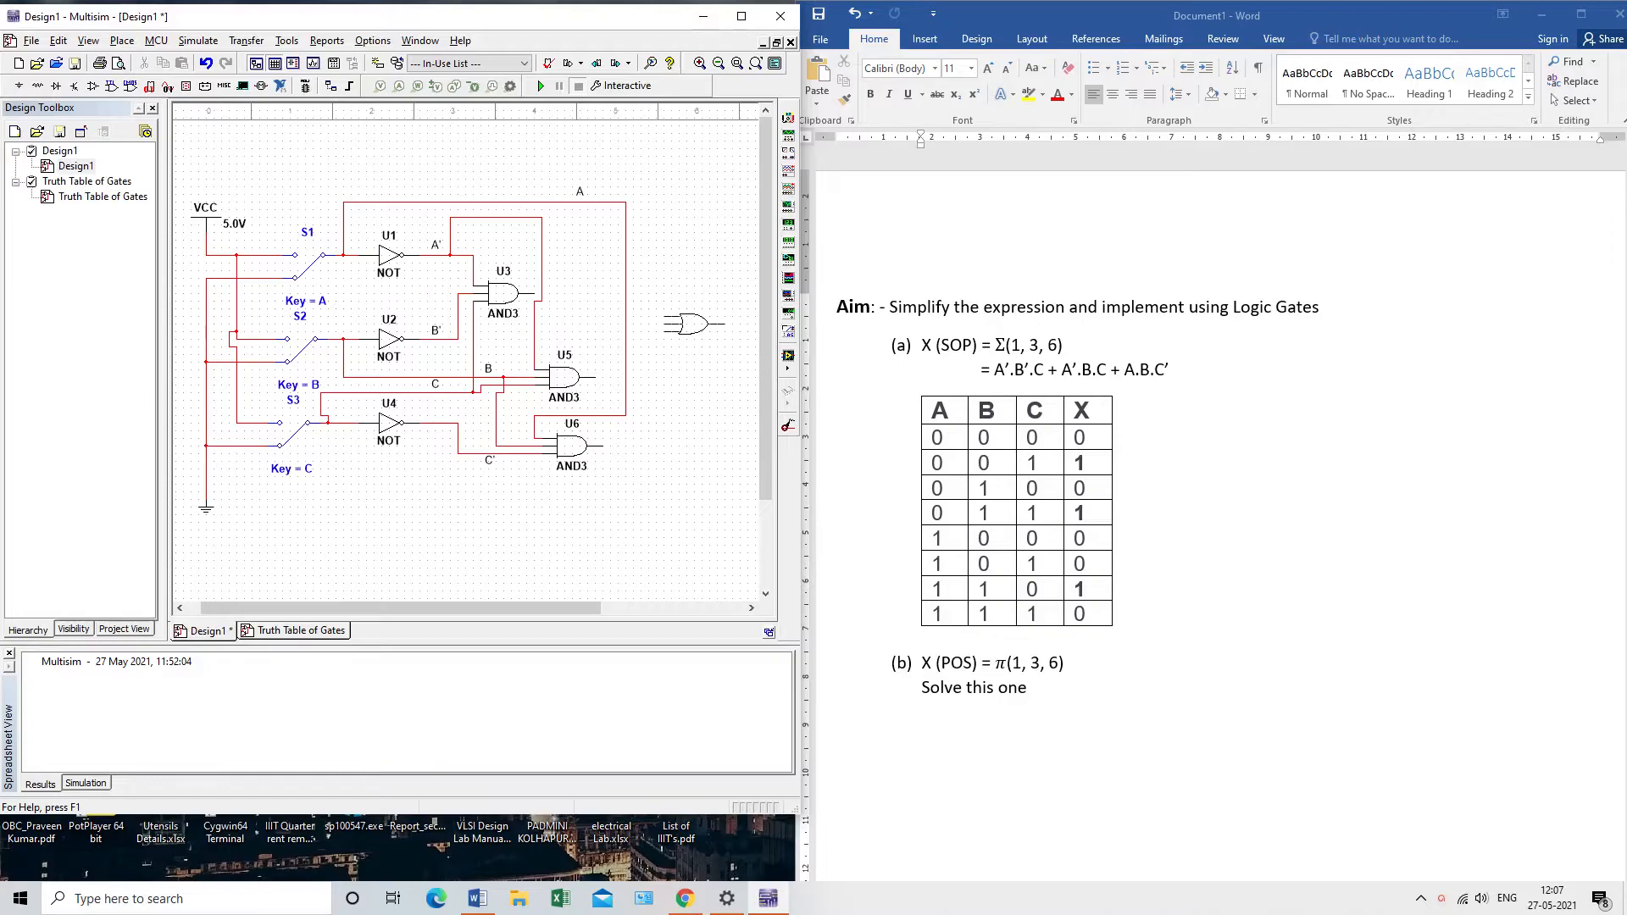
left_click(694, 330)
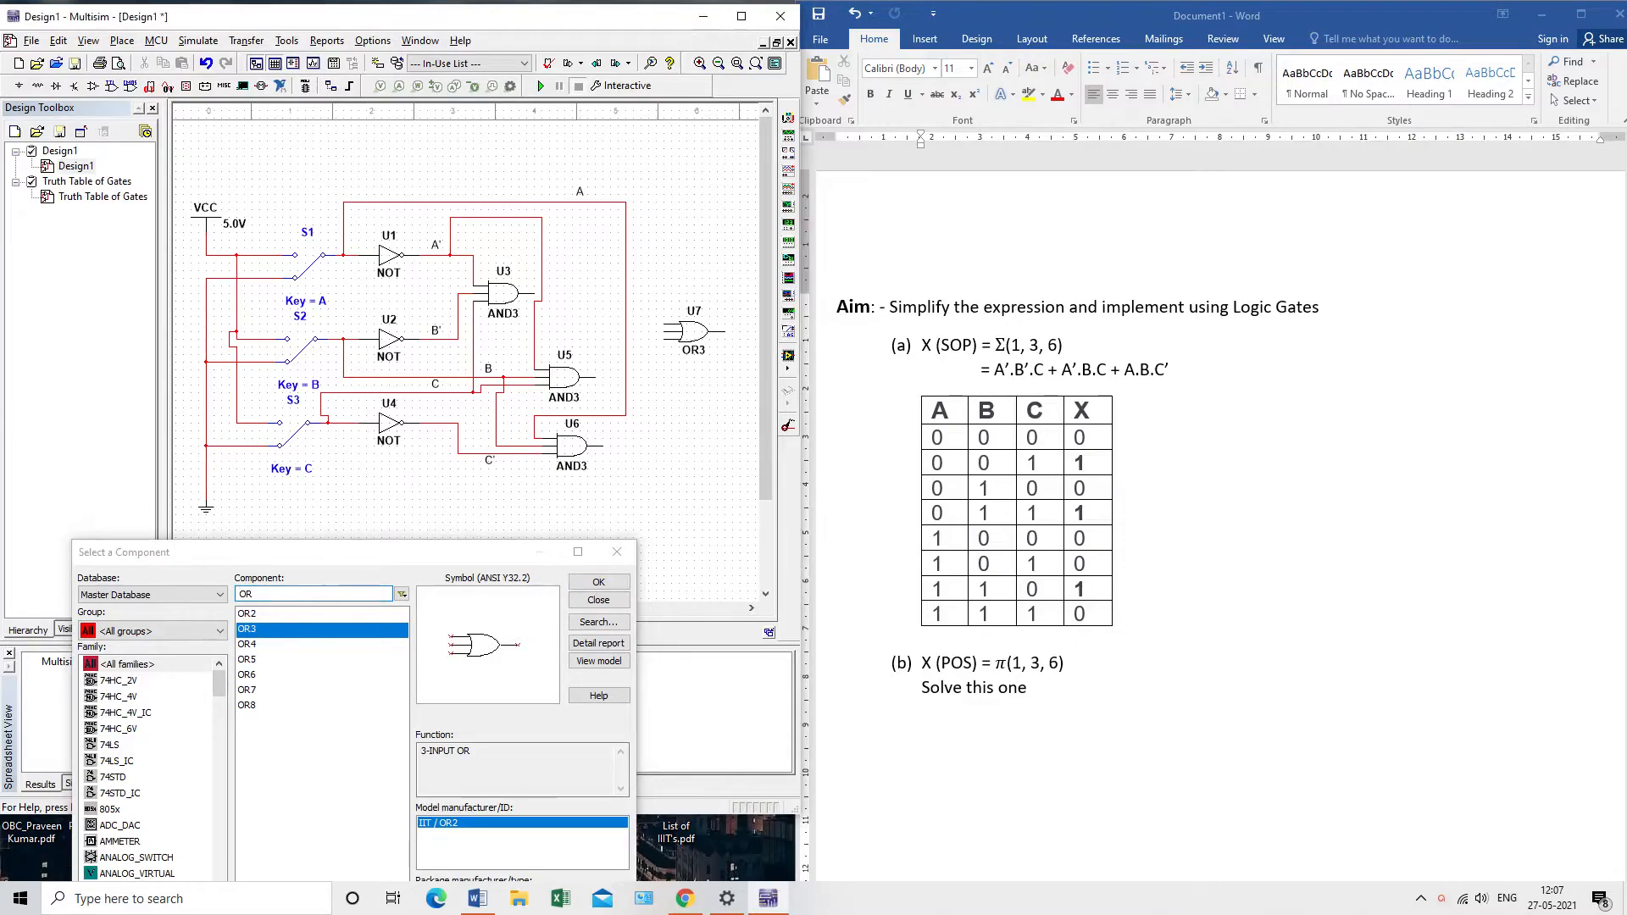
Step: Wire the outputs of AND gates U6, U5 and U3 to the lower, middle and upper inputs of the OR3 gate
left_click(599, 445)
left_click(664, 339)
left_click(596, 377)
left_click(534, 293)
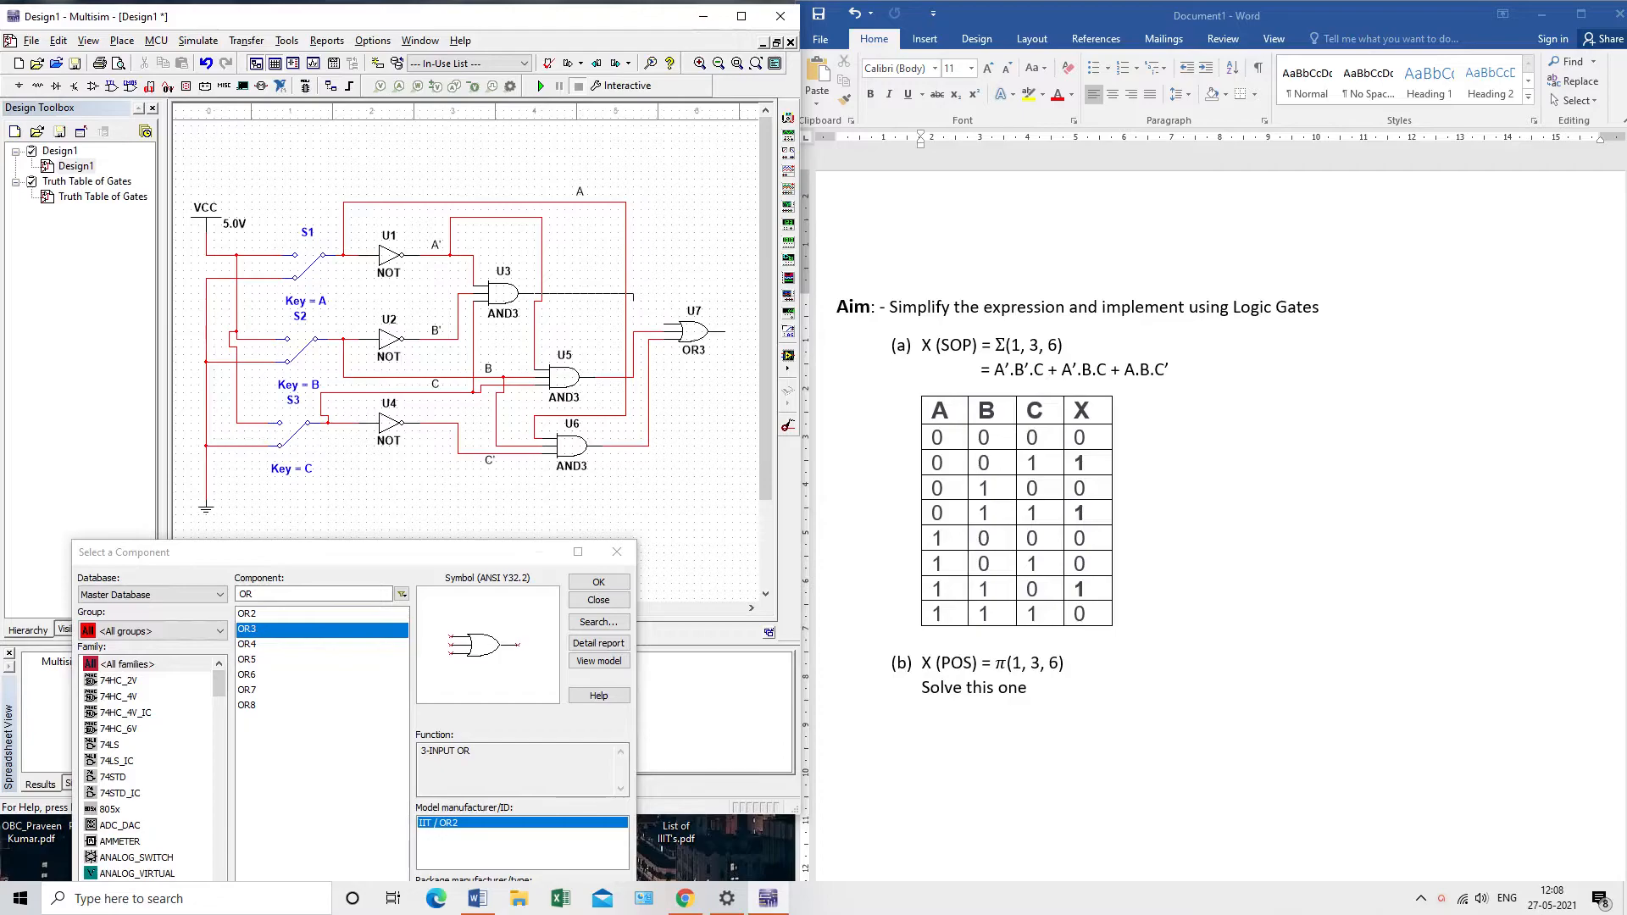
left_click(663, 324)
Step: Place a PROBE_BLUE indicator above and to the right of OR gate U7 and wire it to the gate's output
left_click_drag(258, 594, 237, 595)
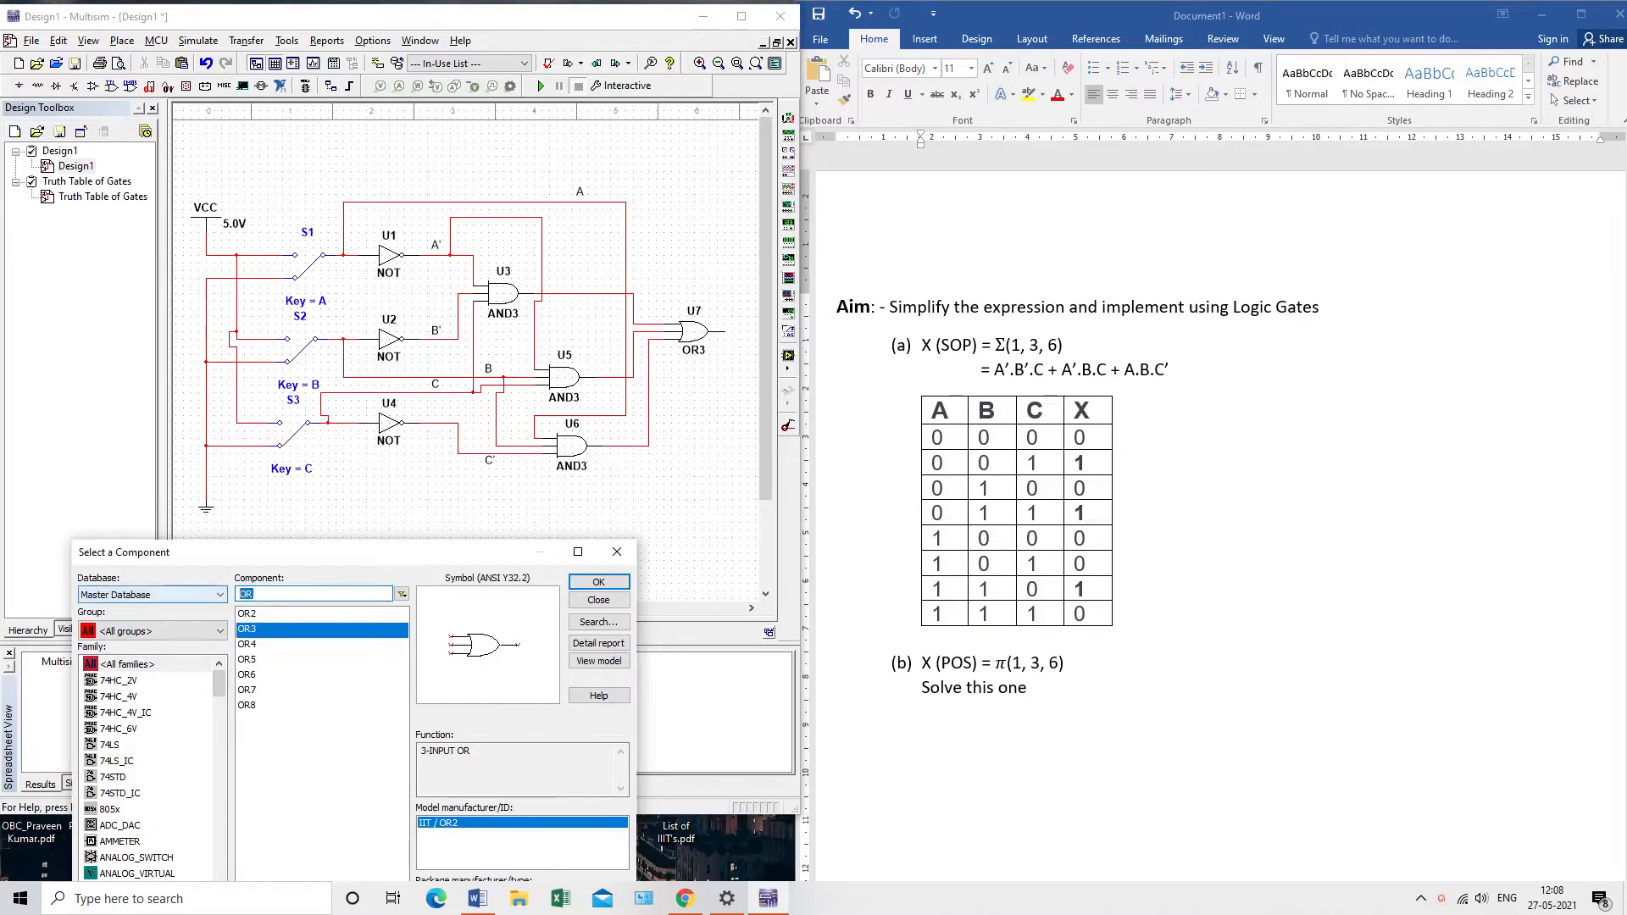
type("Prob")
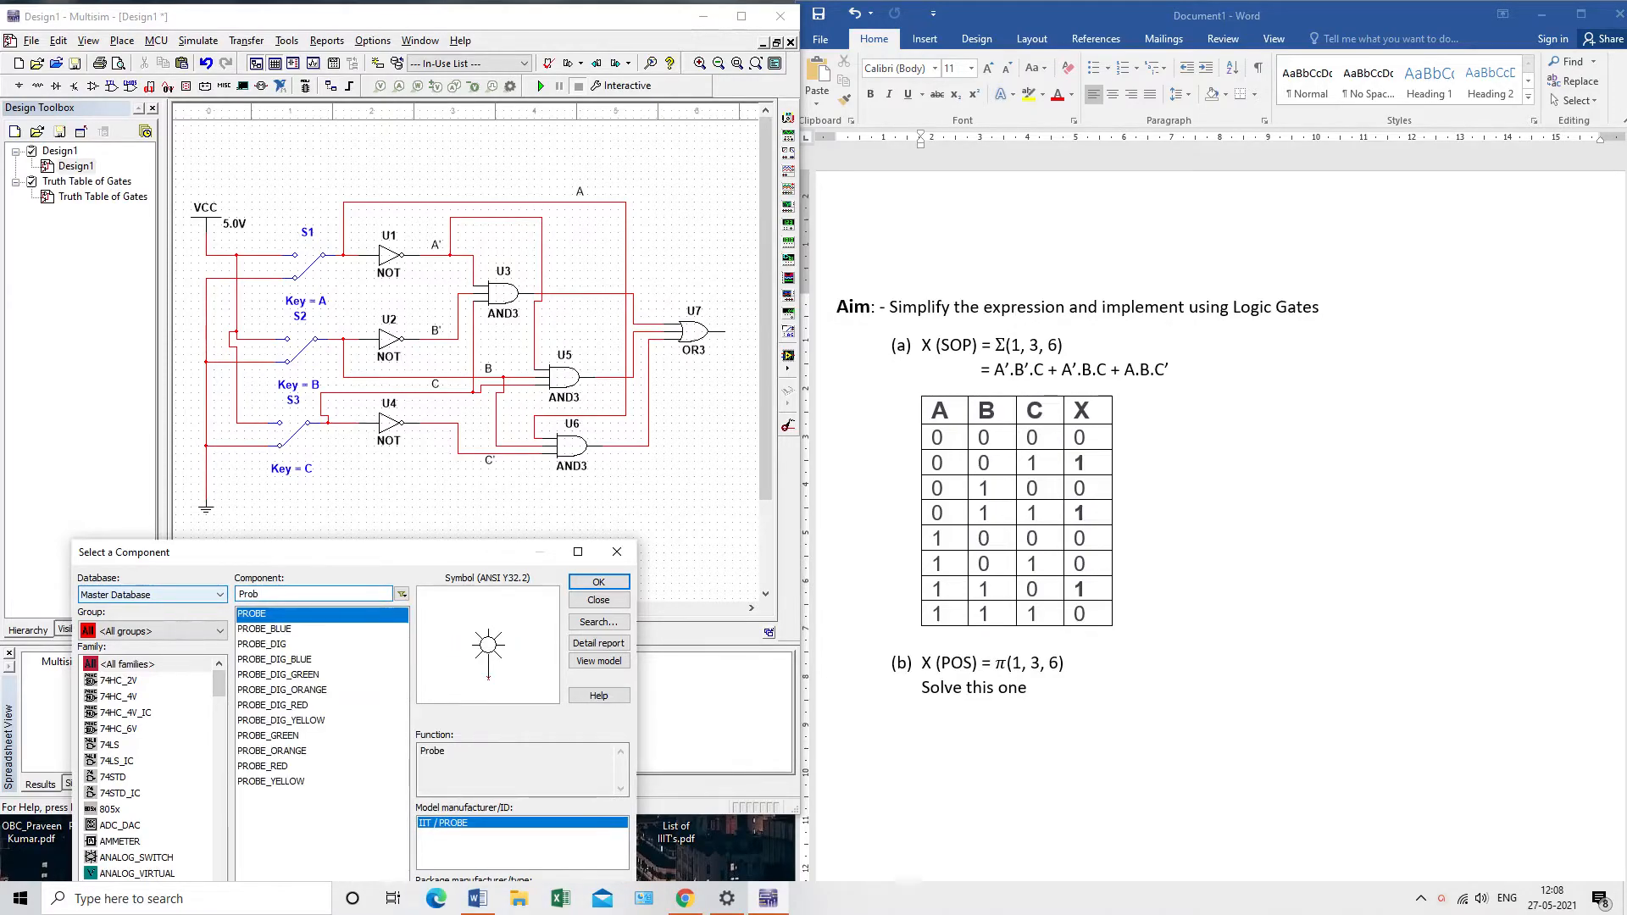
left_click(265, 628)
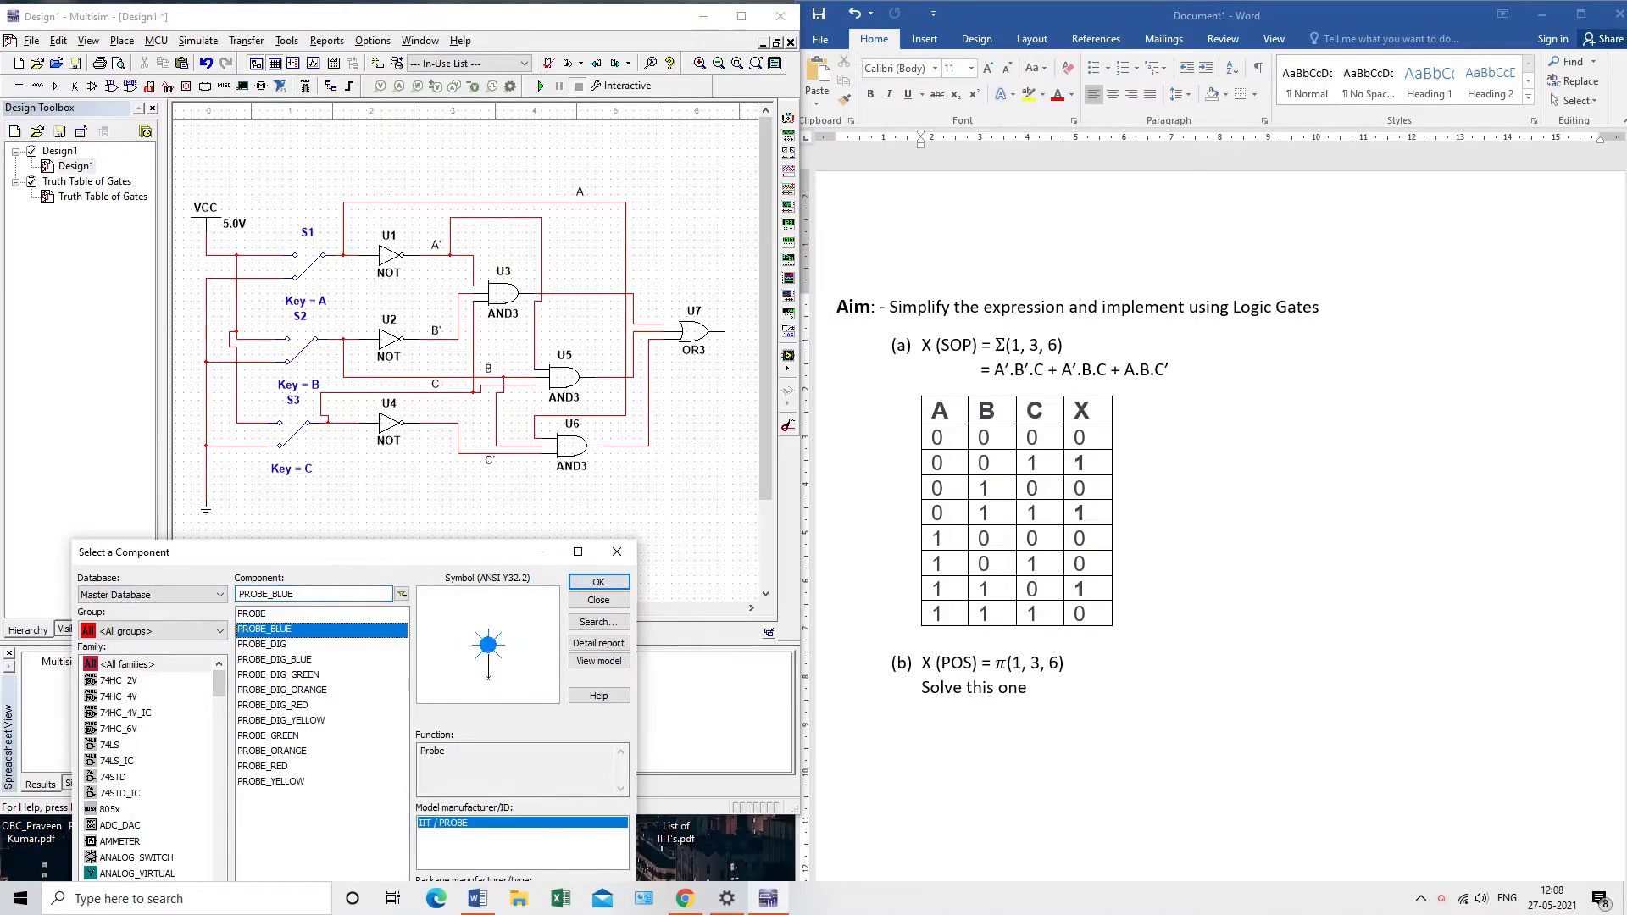
left_click(598, 581)
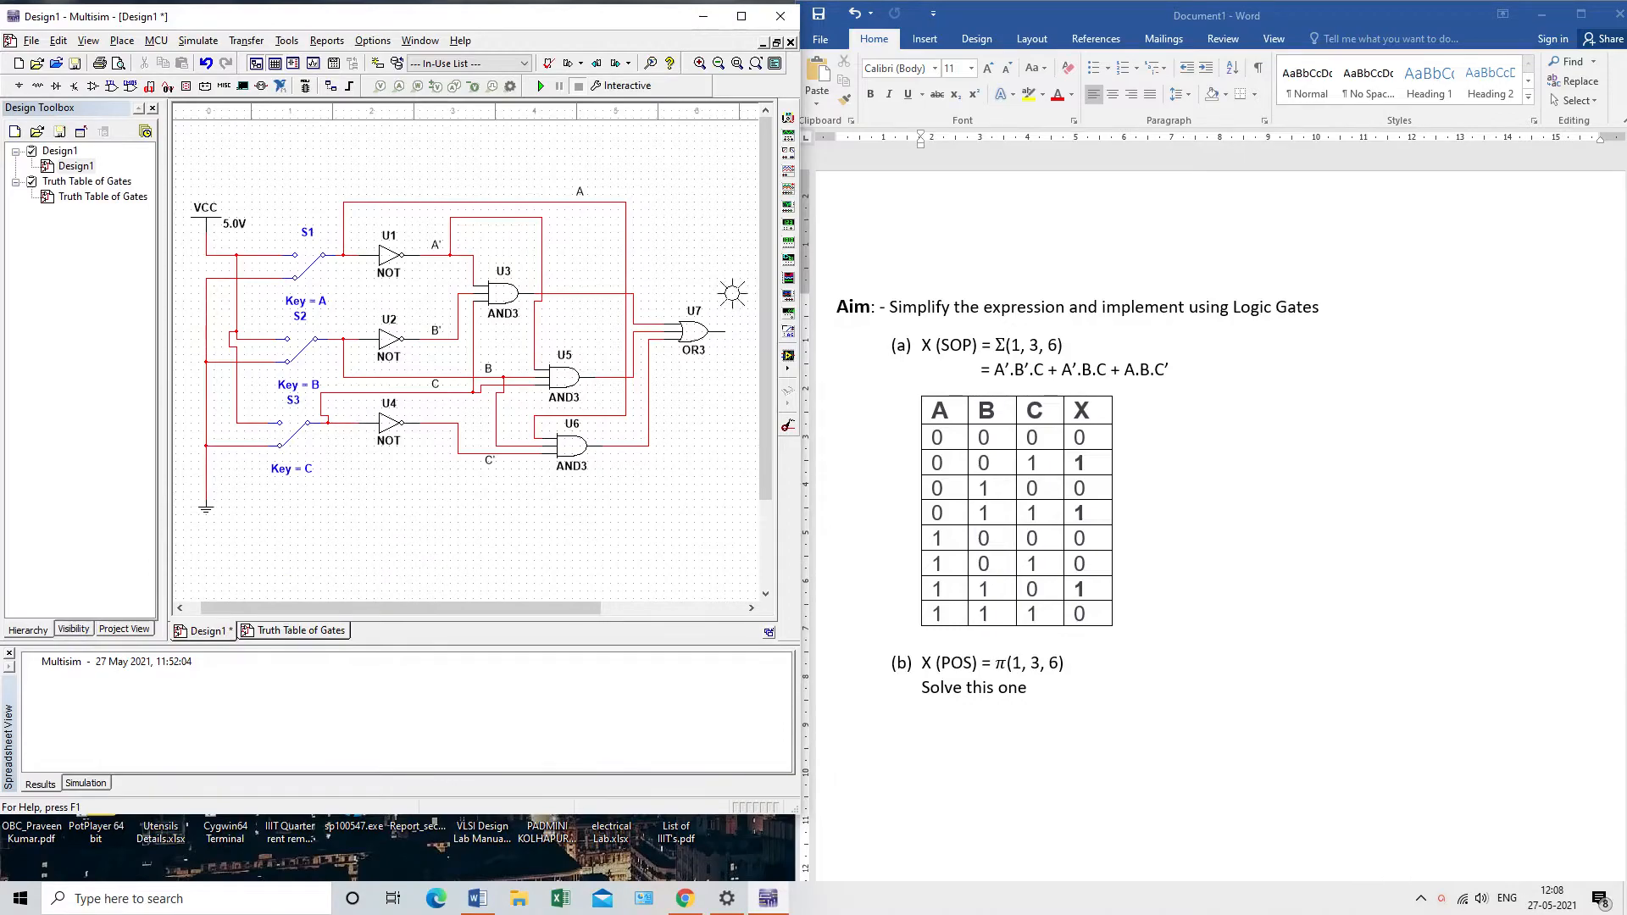
left_click(740, 294)
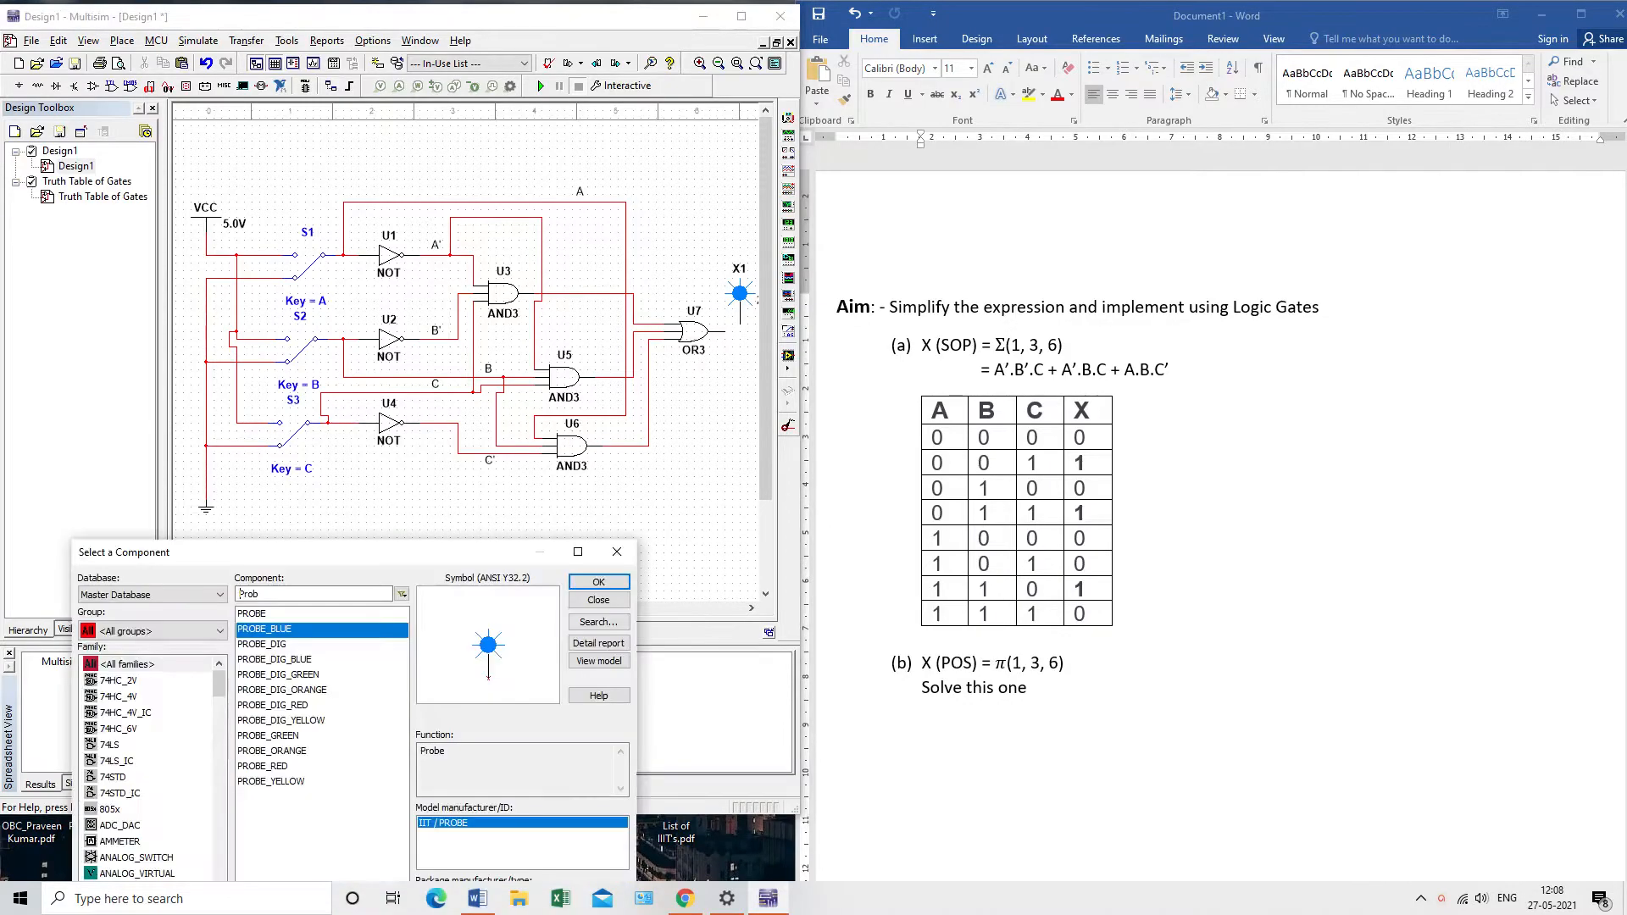
key("Escape")
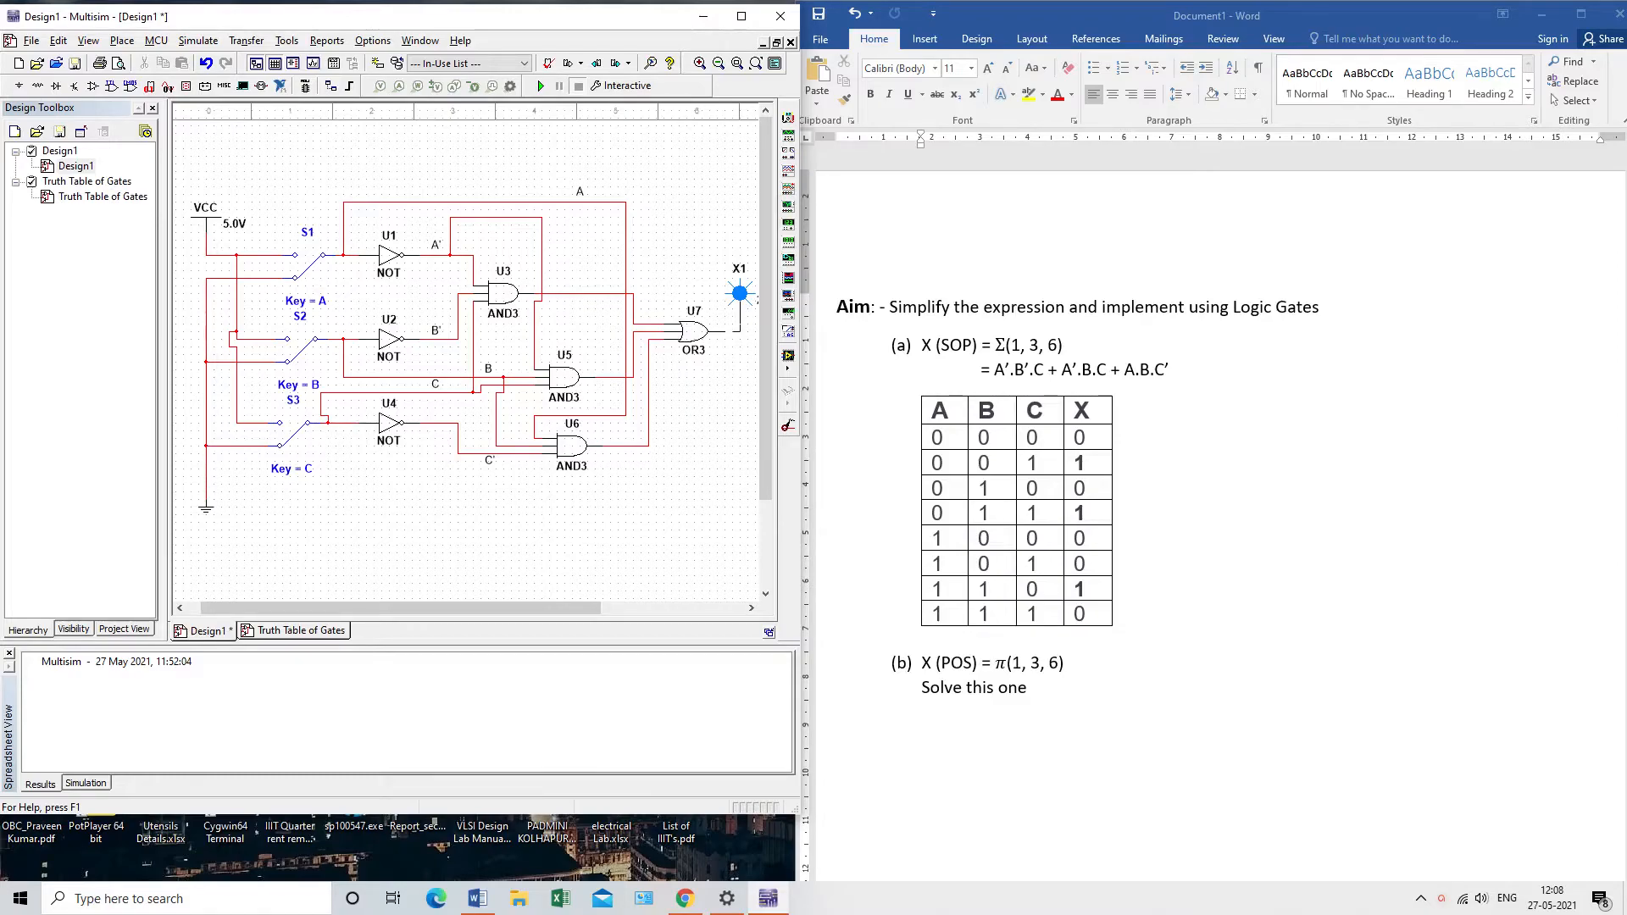
left_click(740, 323)
Step: Review the SOP expression and the truth table's first row in the Word document, and start the interactive simulation in Multisim
key("alt+Tab")
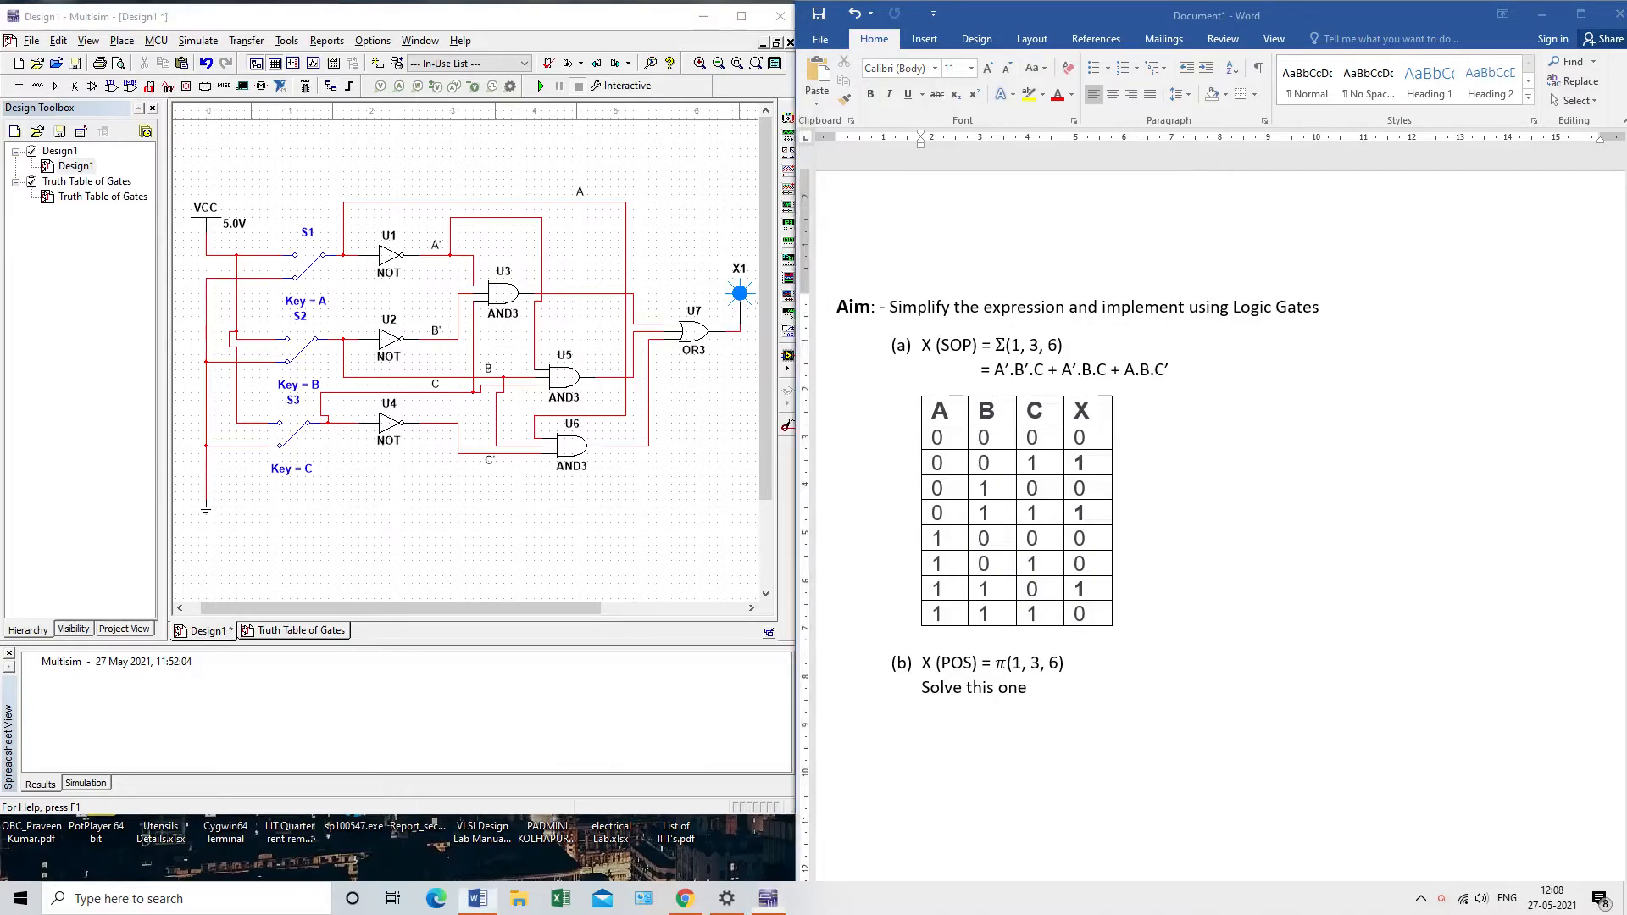
left_click_drag(1140, 370, 1169, 370)
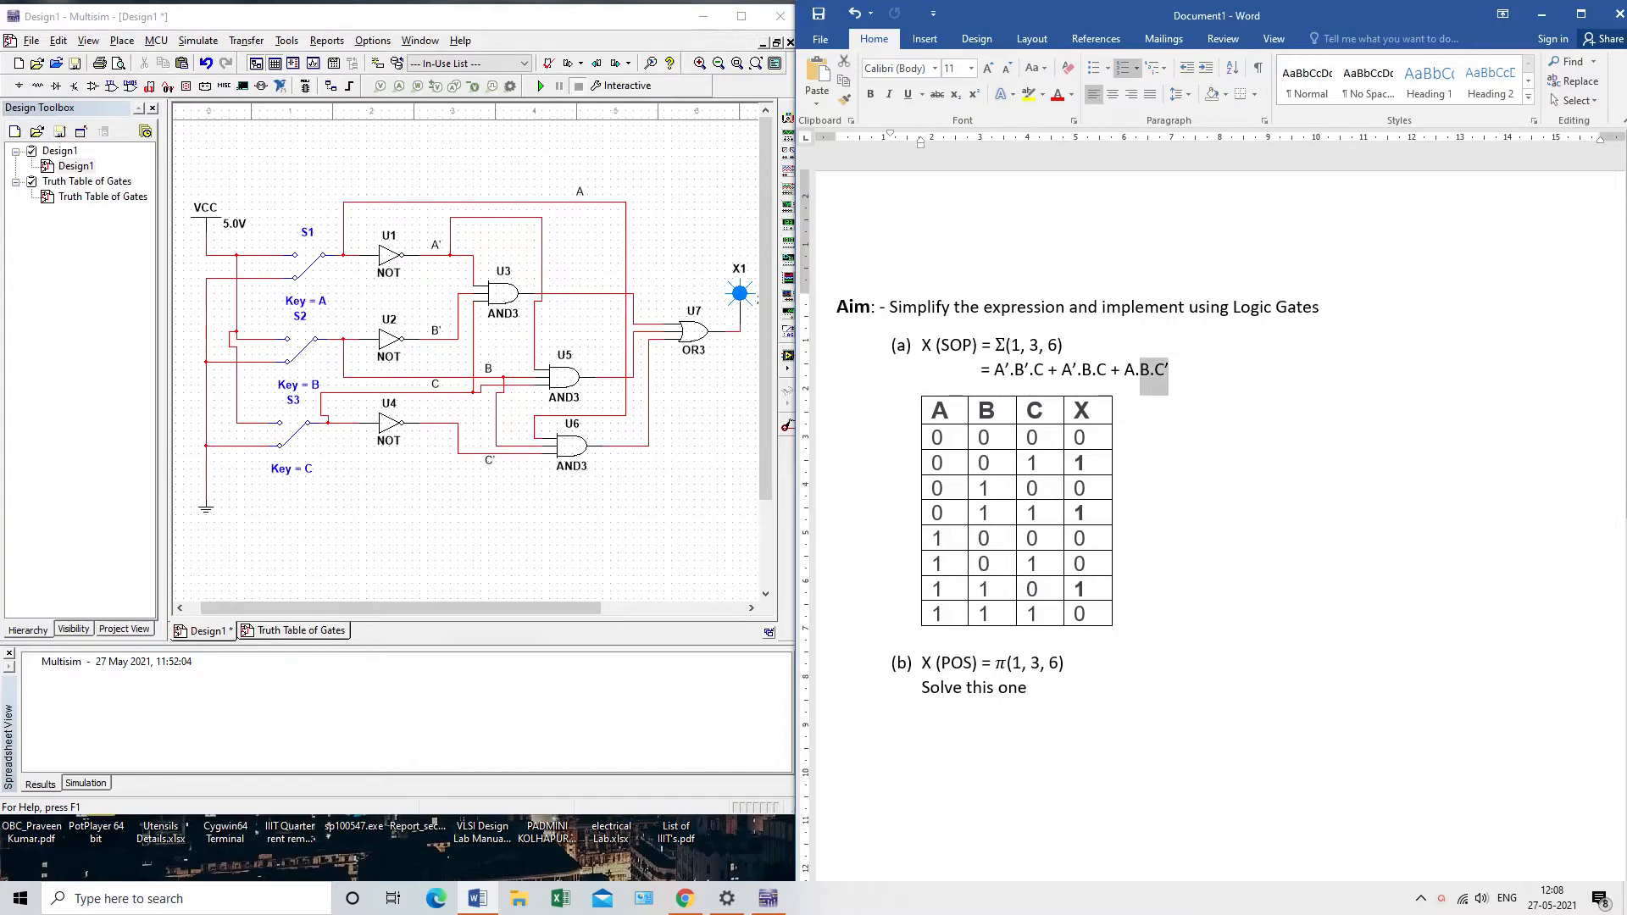
left_click(1065, 345)
left_click_drag(922, 346, 1175, 370)
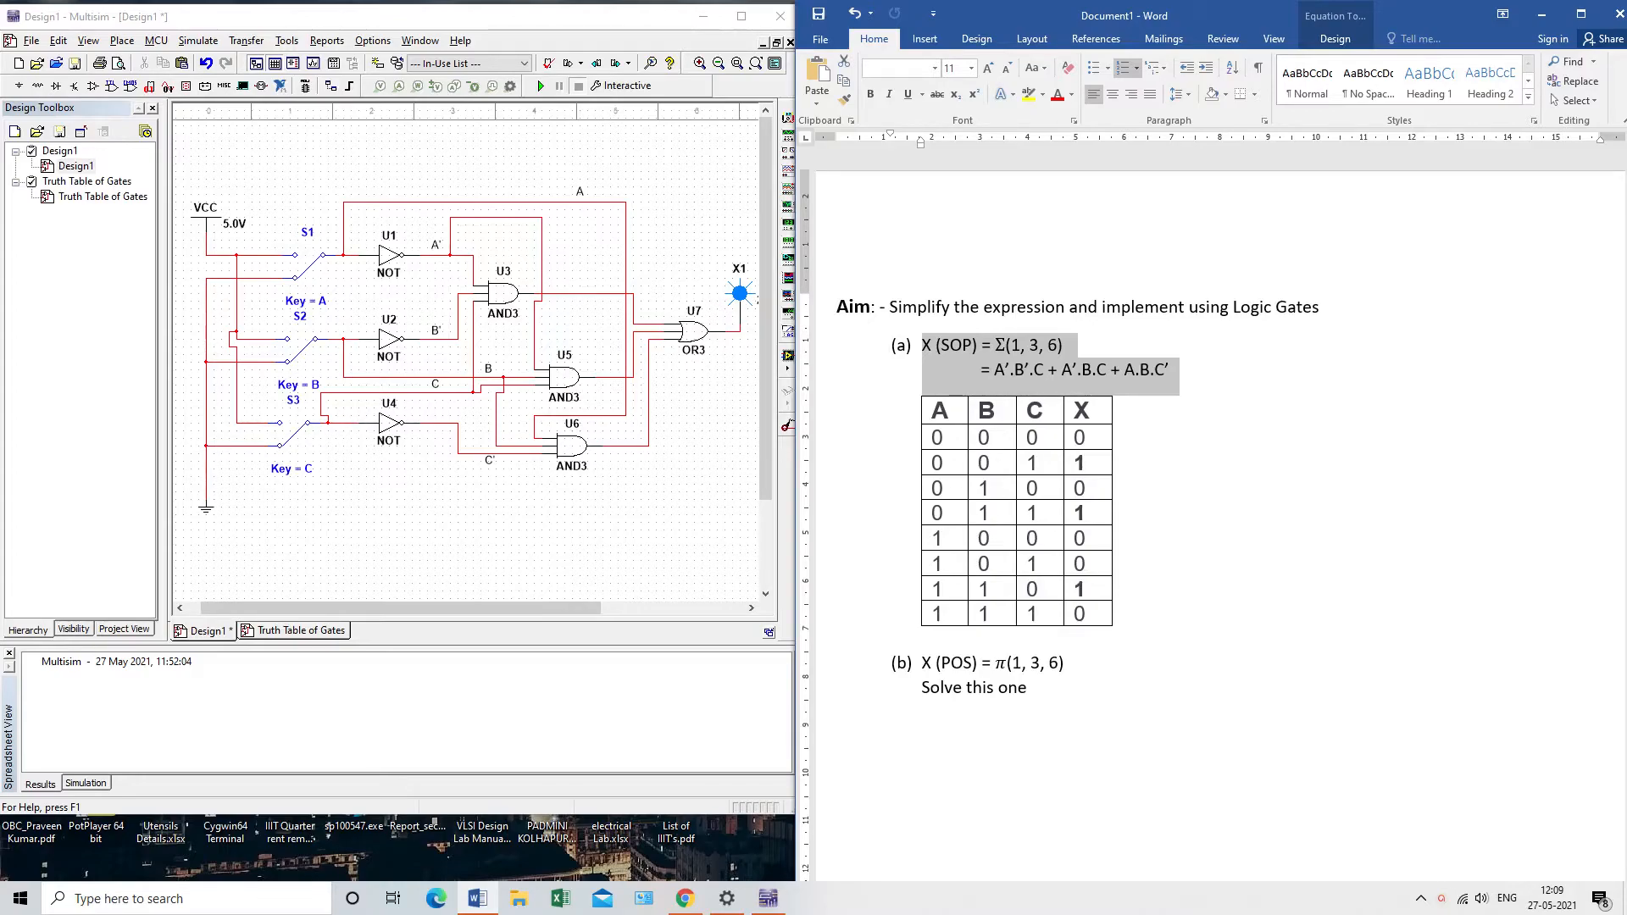
left_click_drag(935, 438, 1037, 438)
left_click(1086, 438)
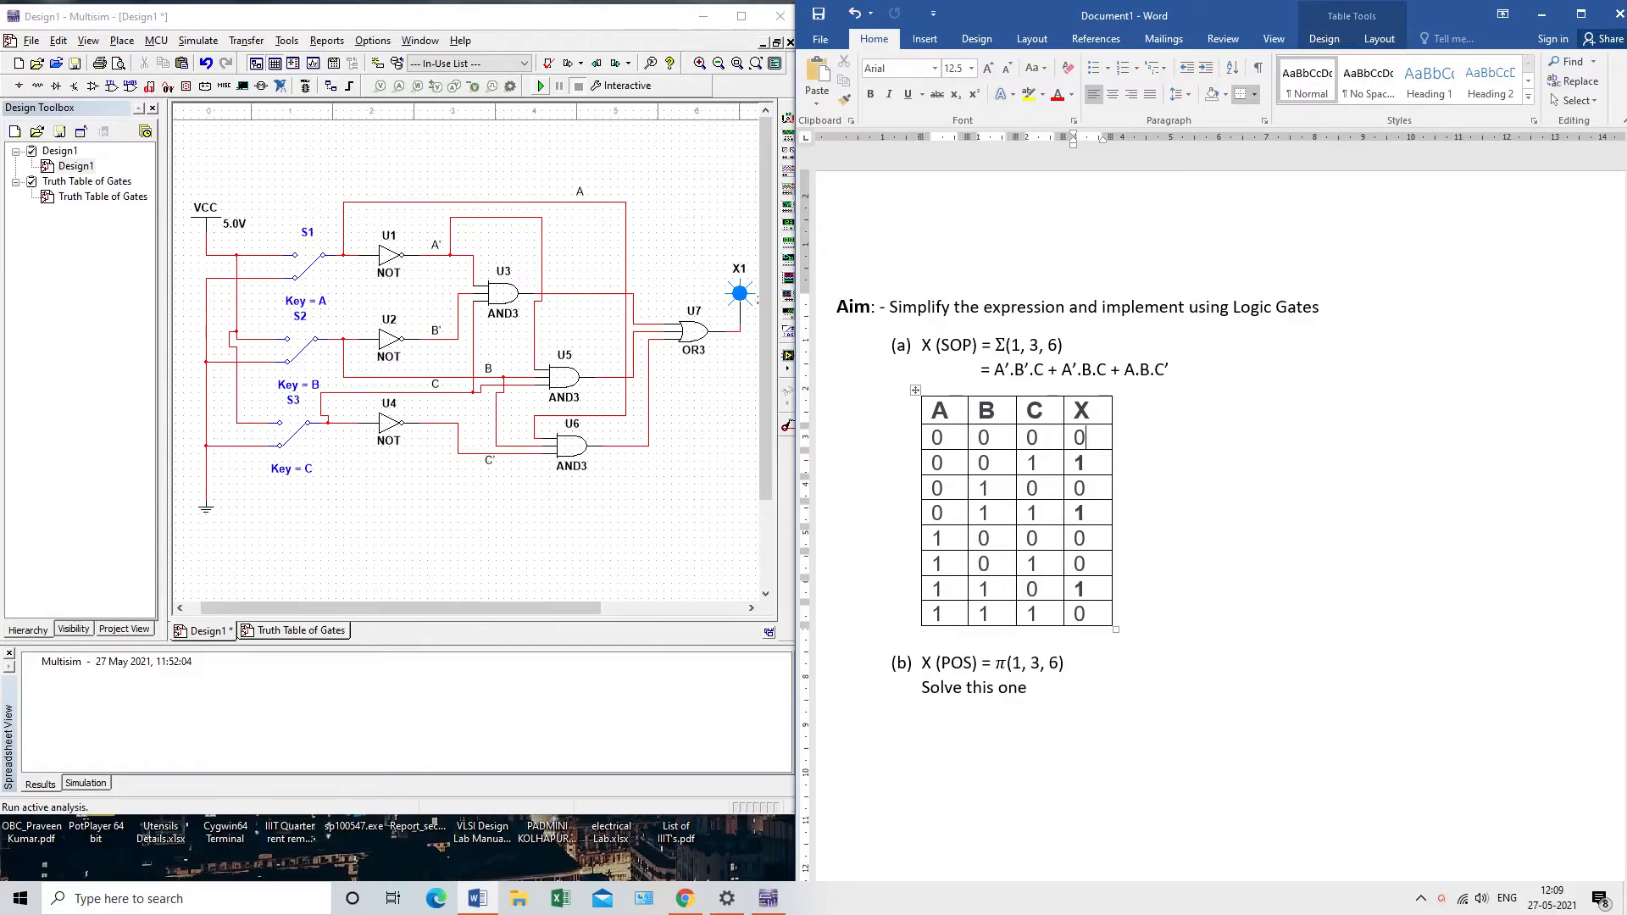
left_click(540, 86)
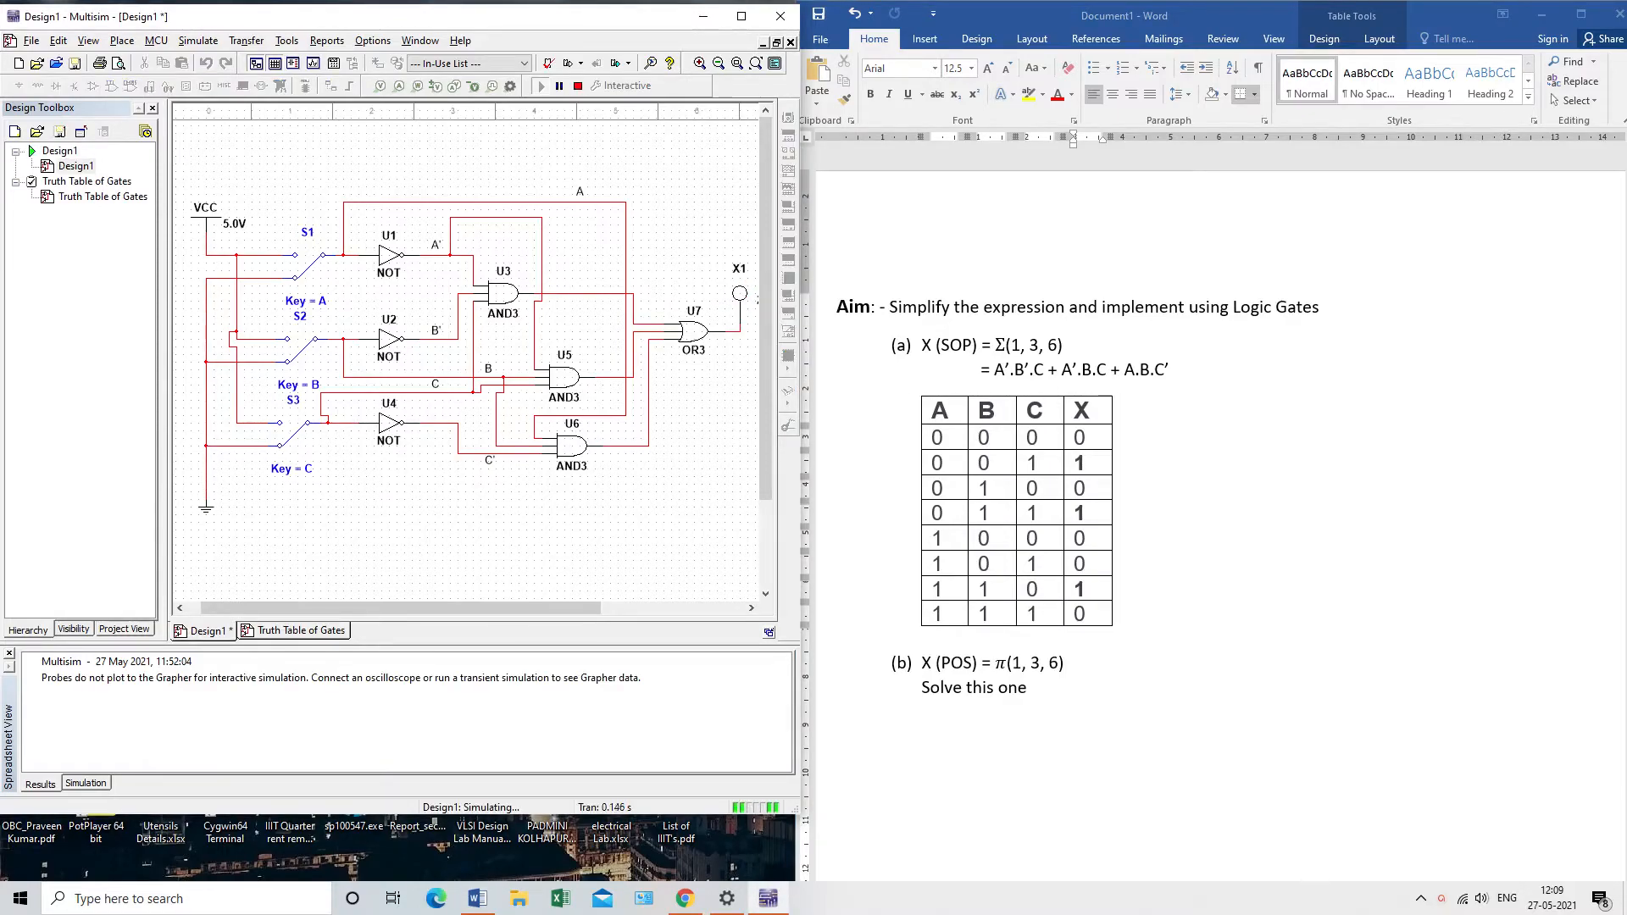